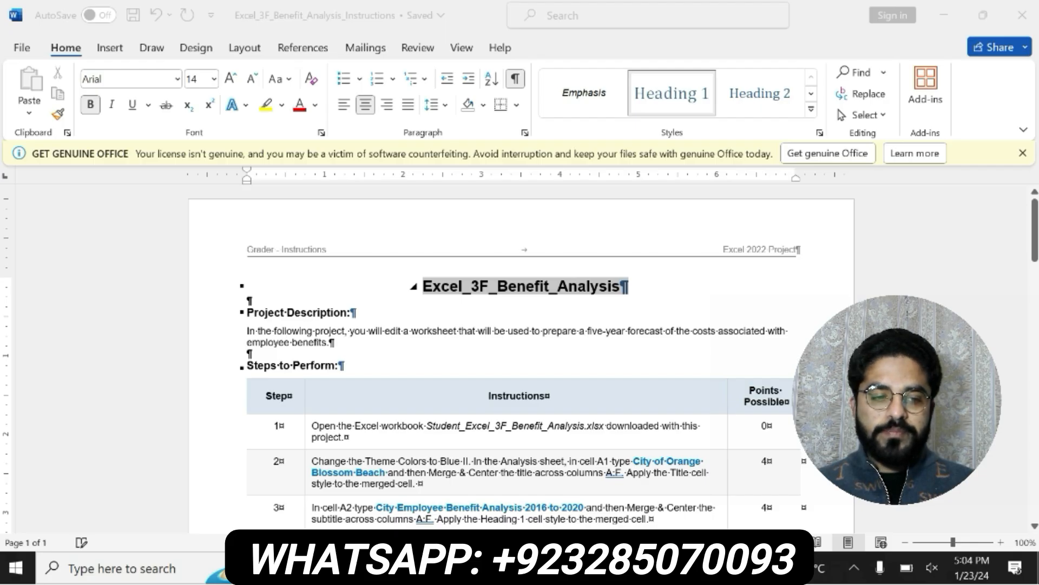
Highlight the document title in yellow, and bold and highlight the Project Description heading and paragraph
{"action": "left_click", "coordinate": [535, 286]}
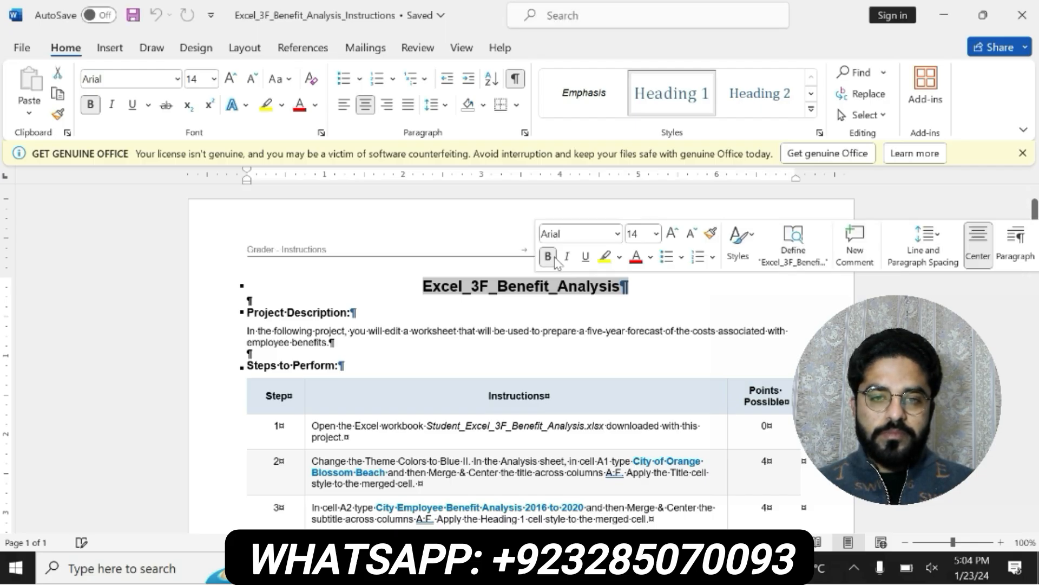
{"action": "left_click", "coordinate": [603, 260]}
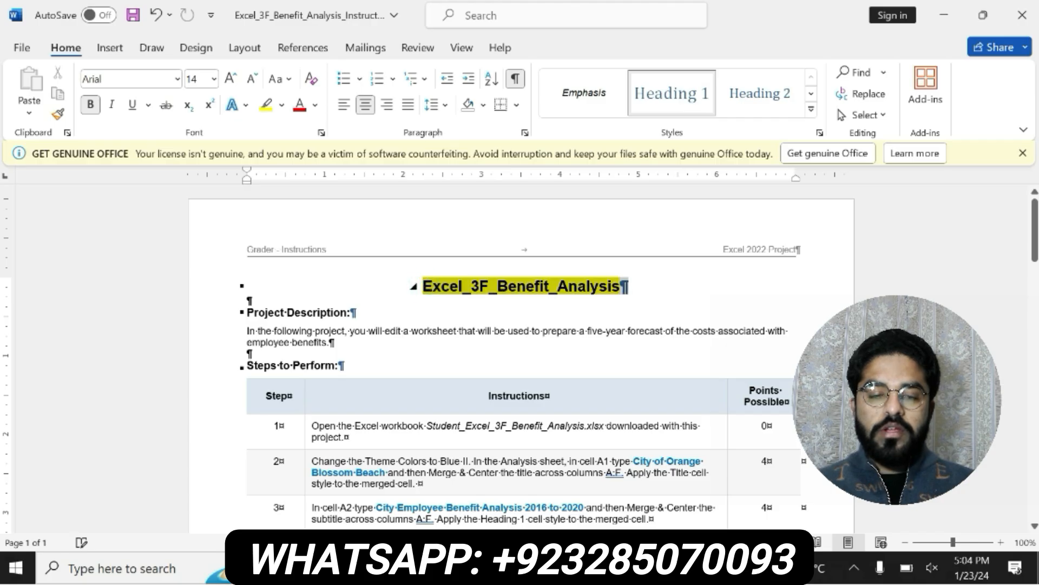
{"action": "left_click_drag", "start_coordinate": [245, 312], "coordinate": [331, 342]}
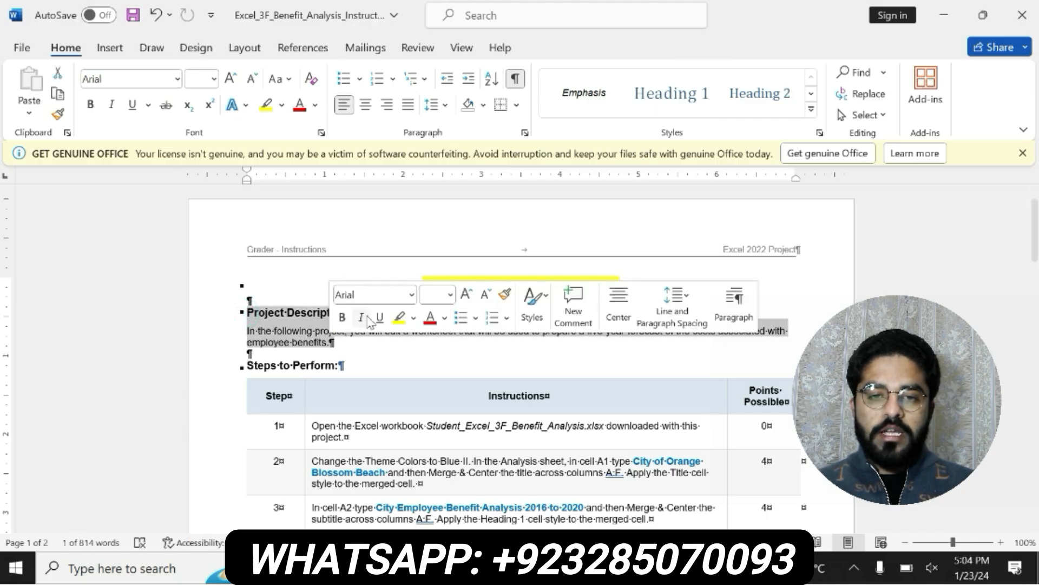
{"action": "left_click", "coordinate": [343, 317]}
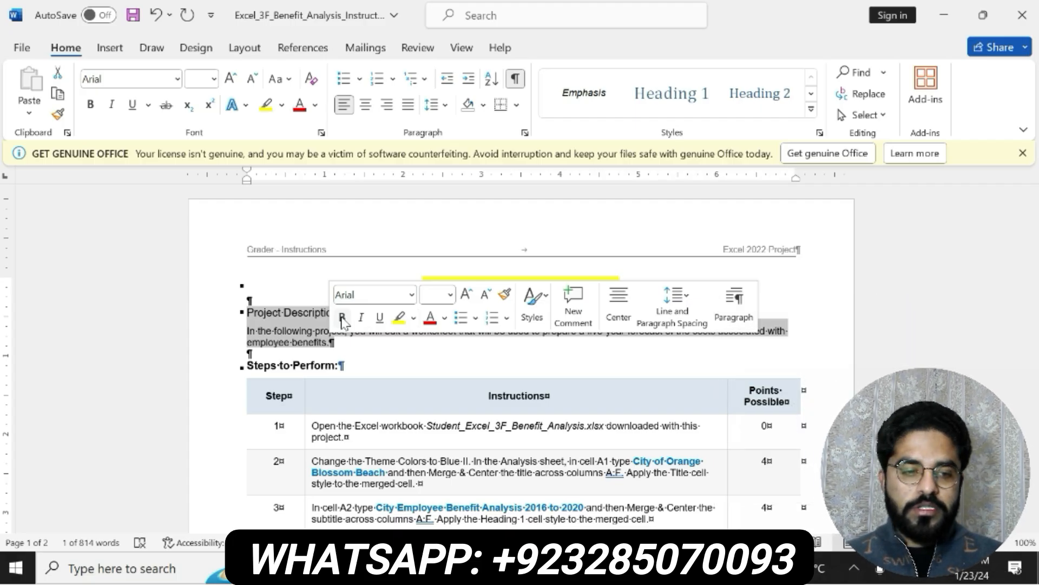
{"action": "left_click", "coordinate": [343, 320]}
{"action": "left_click", "coordinate": [399, 317]}
{"action": "left_click", "coordinate": [240, 313]}
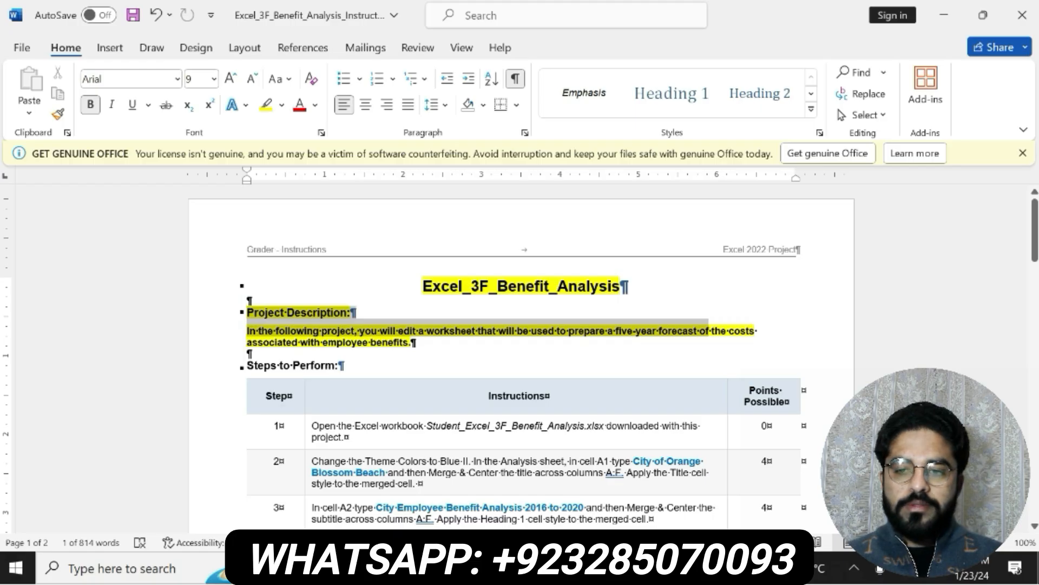
Undo the highlighting and bold formatting on the title and project description
{"action": "left_click_drag", "start_coordinate": [709, 331], "coordinate": [606, 343]}
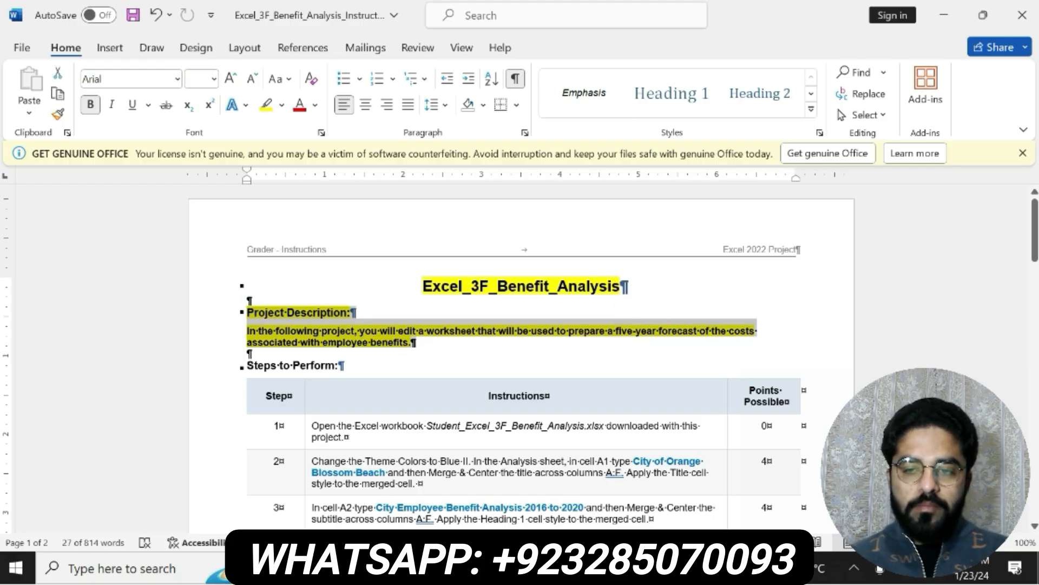
{"action": "left_click_drag", "start_coordinate": [424, 287], "coordinate": [625, 288]}
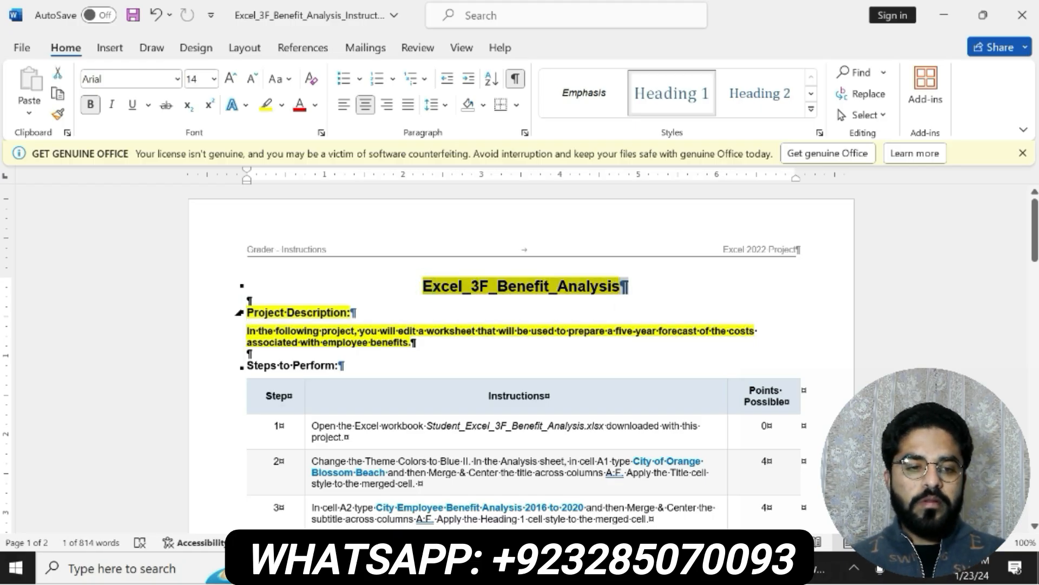
{"action": "left_click_drag", "start_coordinate": [248, 312], "coordinate": [413, 346]}
{"action": "left_click", "coordinate": [385, 253]}
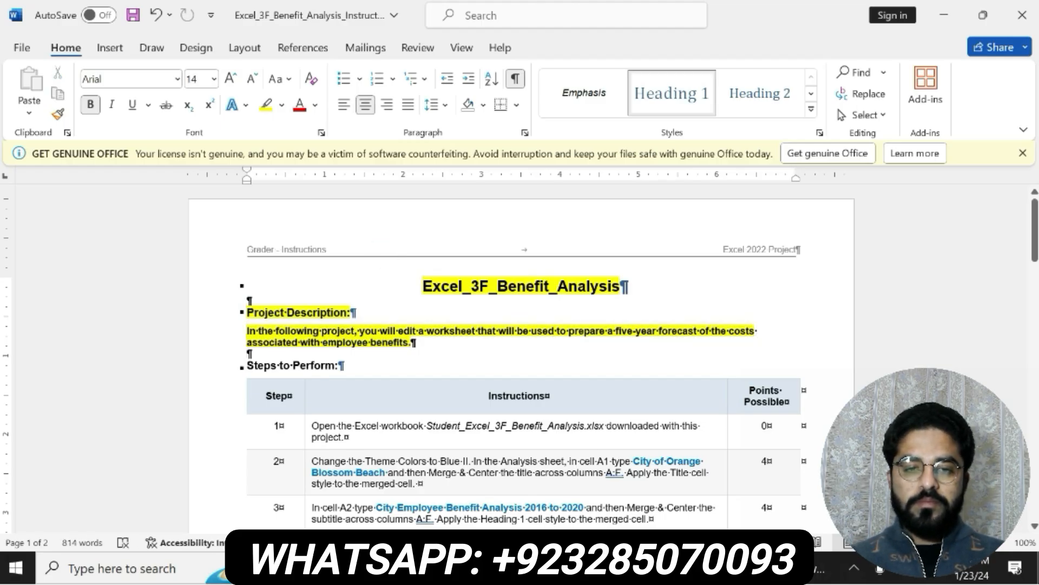
{"action": "left_click", "coordinate": [596, 569]}
{"action": "key", "text": "alt+Tab"}
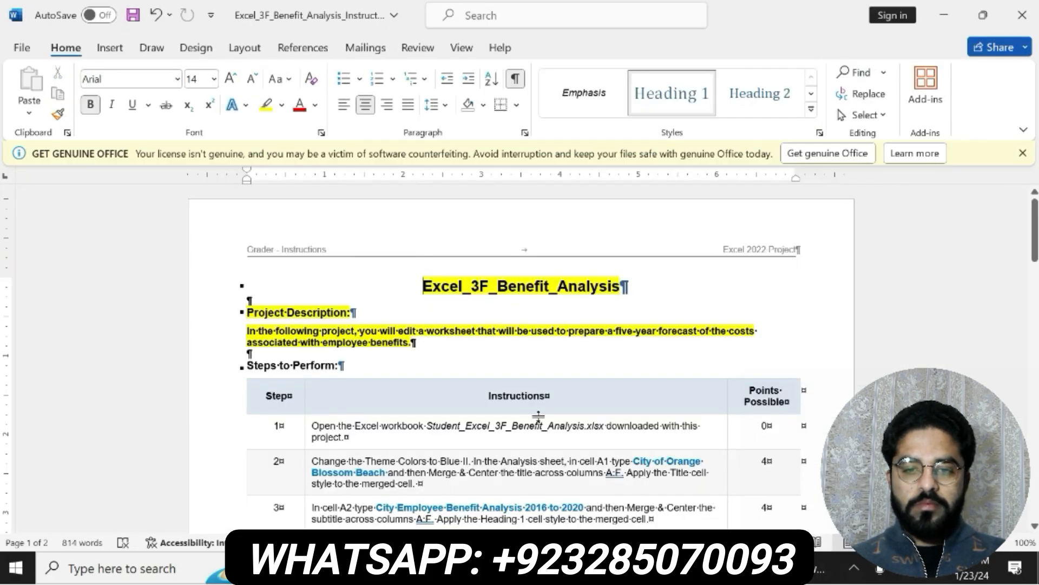
{"action": "key", "text": "ctrl+z"}
{"action": "key", "text": "ctrl+z"}
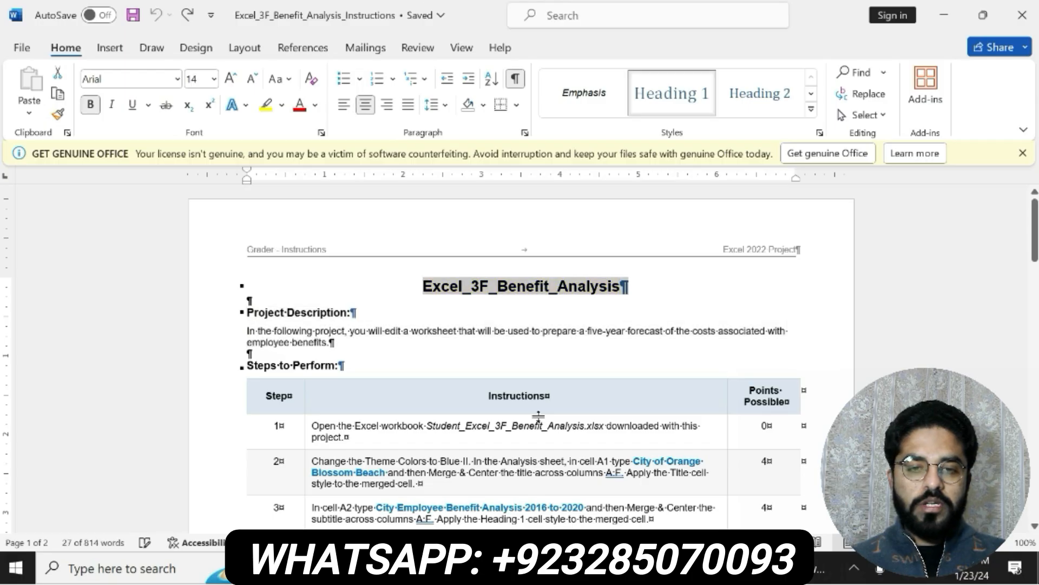
Bold the step 1 instruction in the table and highlight it in yellow
{"action": "left_click", "coordinate": [306, 425]}
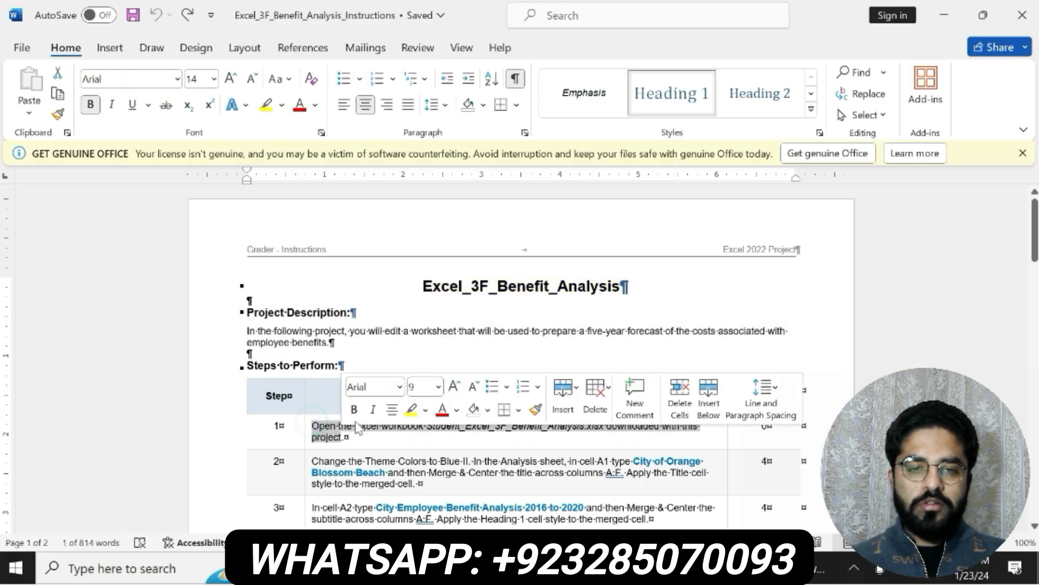
{"action": "left_click", "coordinate": [354, 410]}
{"action": "left_click", "coordinate": [410, 410]}
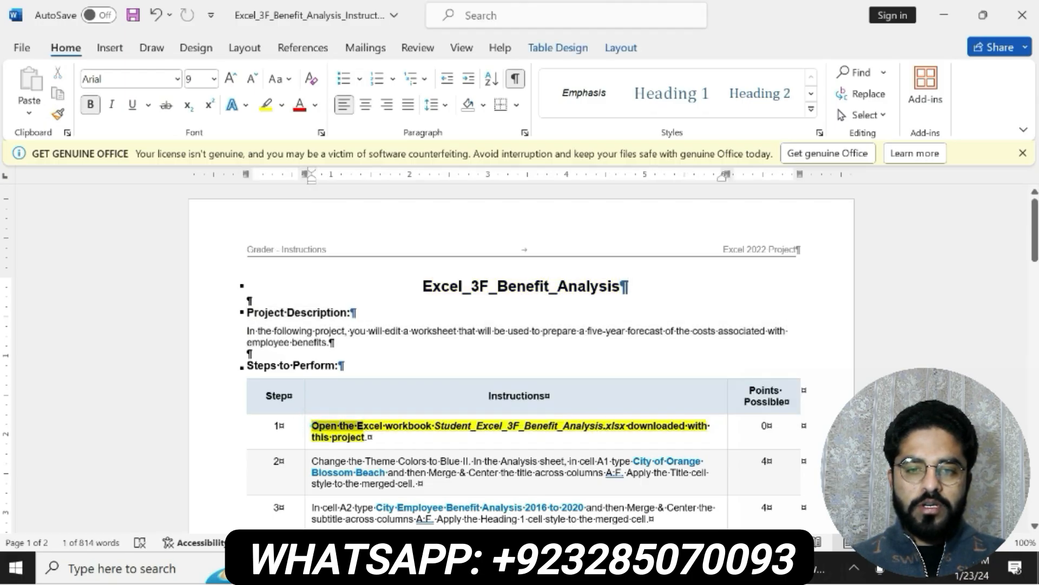
{"action": "left_click_drag", "start_coordinate": [687, 427], "coordinate": [574, 437]}
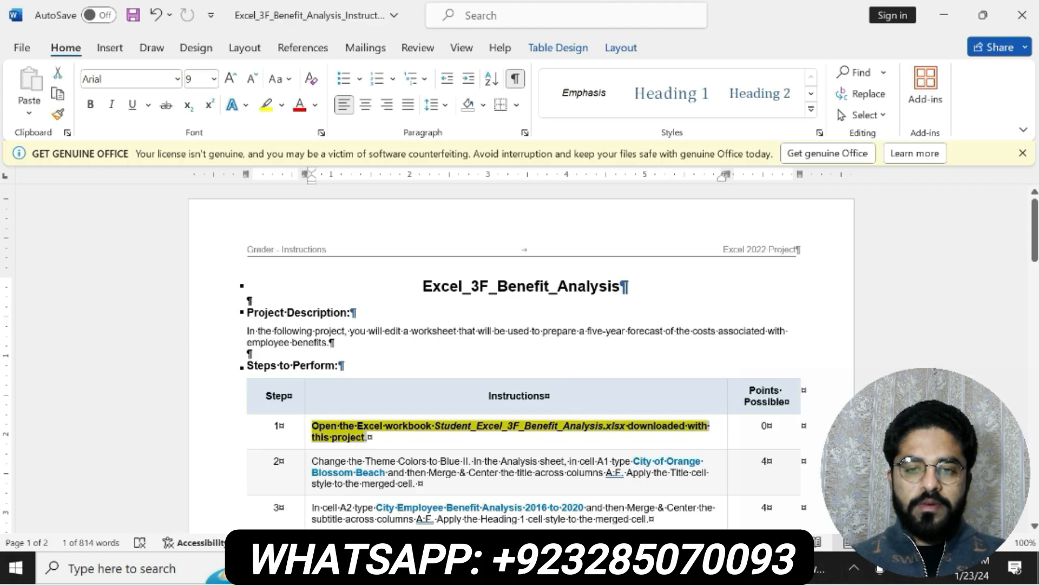
{"action": "left_click", "coordinate": [313, 426]}
{"action": "left_click_drag", "start_coordinate": [313, 426], "coordinate": [370, 437]}
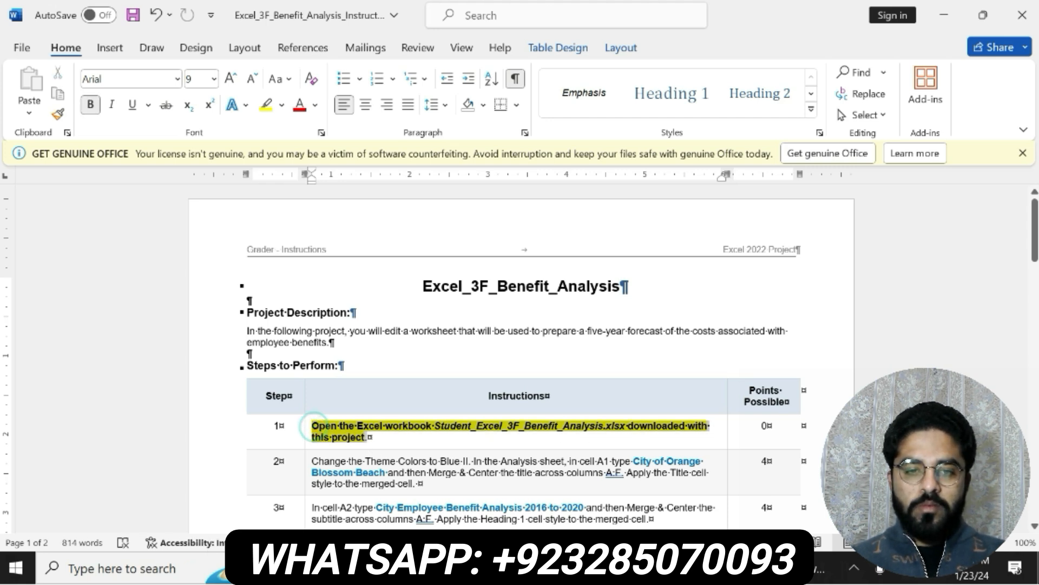
{"action": "key", "text": "ctrl+b"}
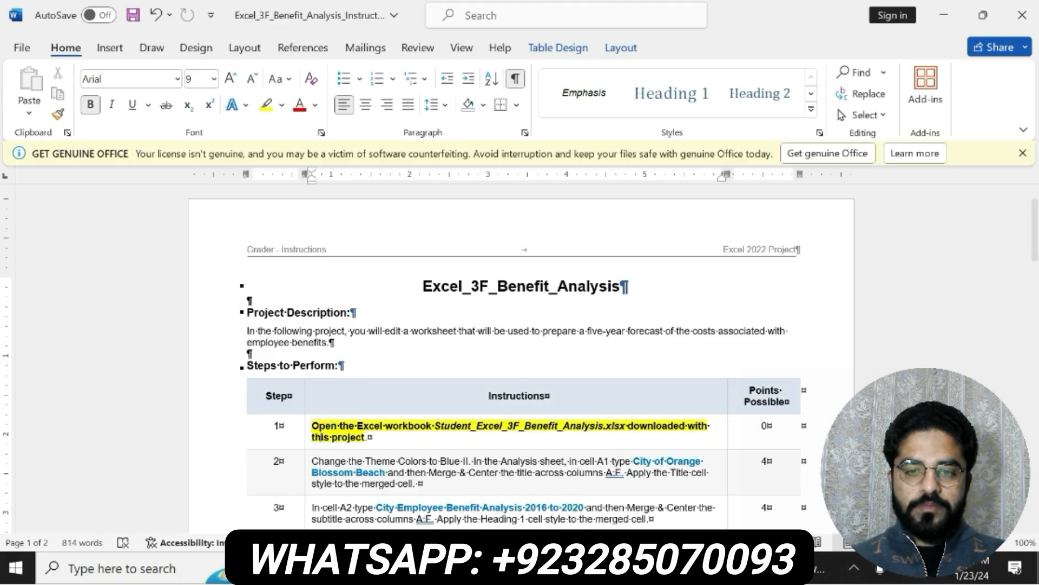
{"action": "key", "text": "alt+Tab"}
{"action": "key", "text": "alt+Tab"}
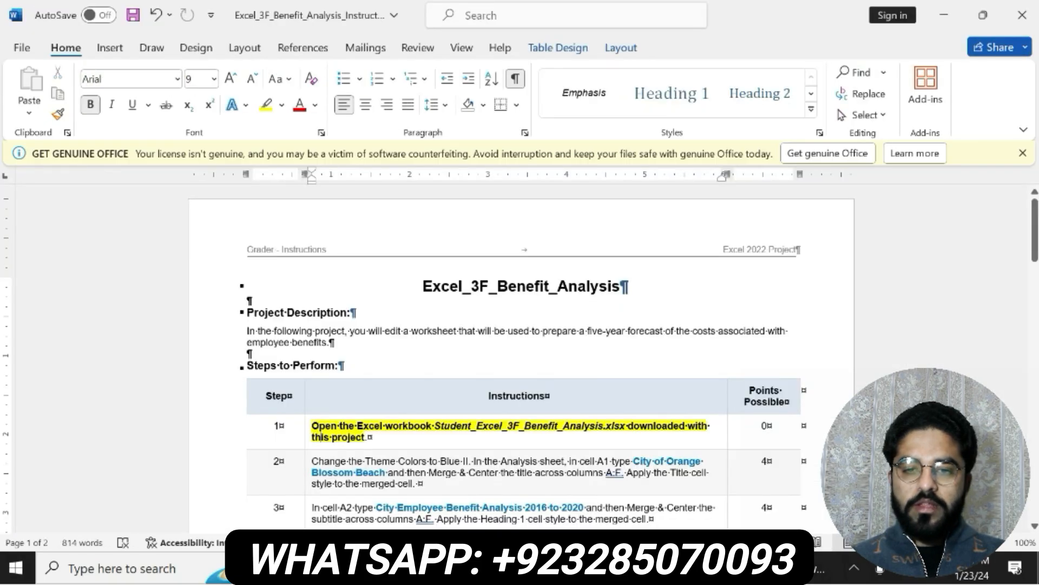
Bold and highlight in yellow the step 2 text "Change the Theme Colors to Blue II. In the Analysis sheet, in cell A1"
{"action": "left_click_drag", "start_coordinate": [312, 461], "coordinate": [610, 461]}
{"action": "left_click", "coordinate": [591, 431]}
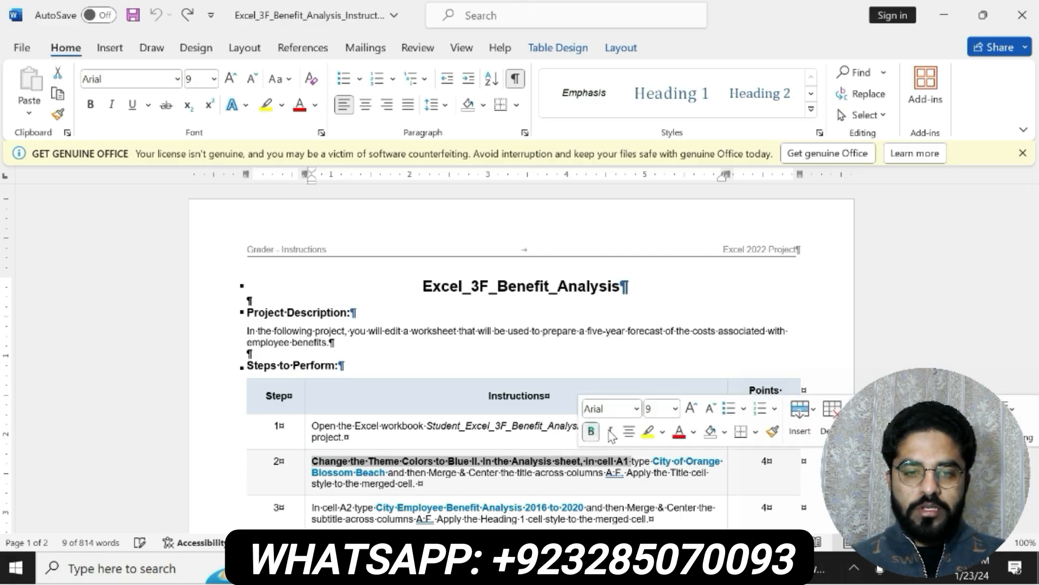
{"action": "left_click", "coordinate": [646, 434]}
{"action": "left_click_drag", "start_coordinate": [313, 461], "coordinate": [629, 462]}
Switch to the Benefit Analysis workbook in Excel and change its theme colors to Blue II
{"action": "left_click", "coordinate": [293, 568]}
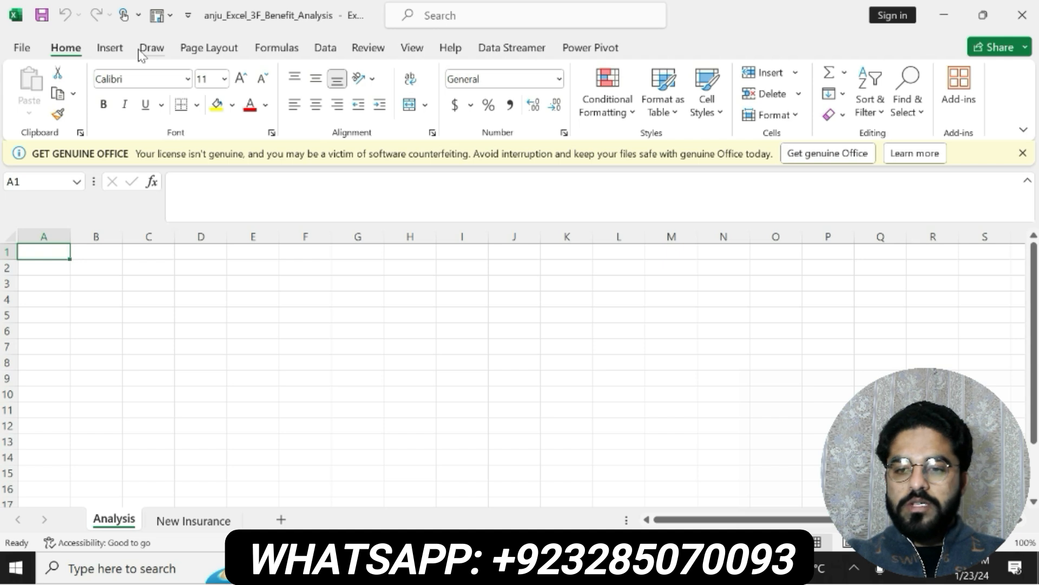
{"action": "left_click", "coordinate": [221, 49]}
{"action": "left_click", "coordinate": [106, 75]}
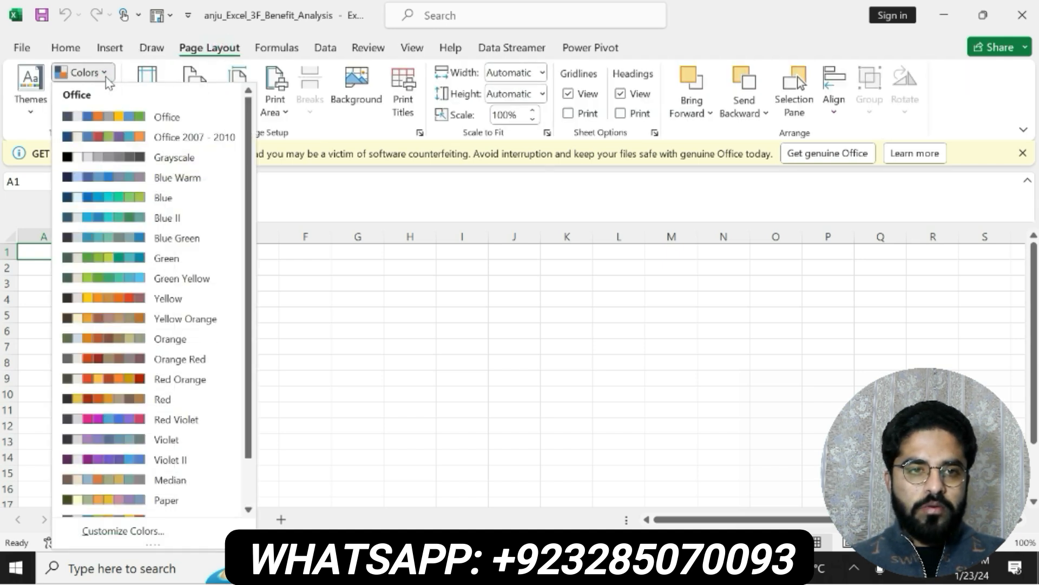
{"action": "left_click", "coordinate": [154, 222]}
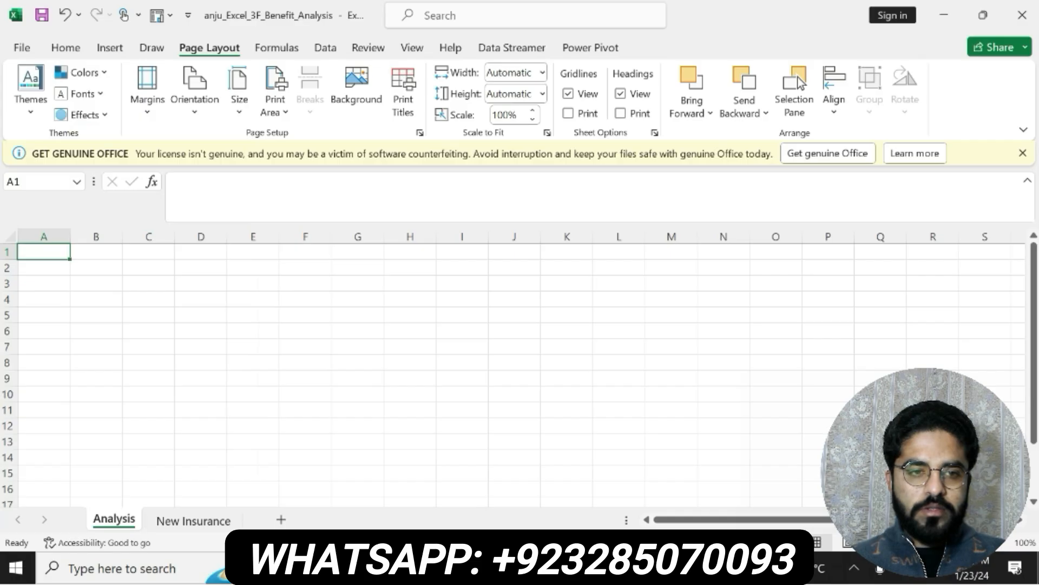
Copy "City of Orange Blossom Beach" from step 2 of the Word instructions into cell A1 of the Analysis sheet in Excel
{"action": "key", "text": "alt+Tab"}
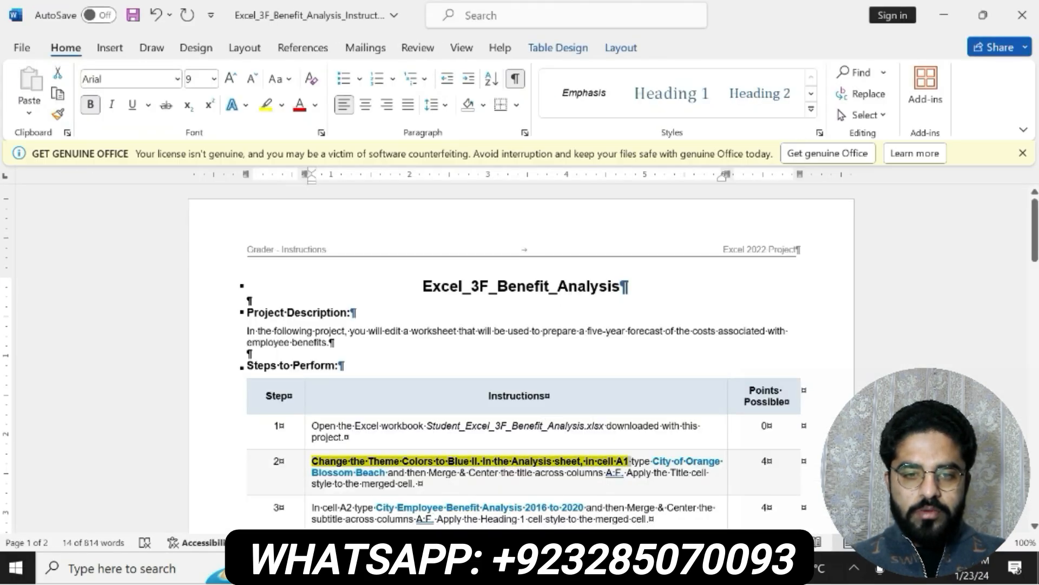
{"action": "left_click_drag", "start_coordinate": [652, 461], "coordinate": [386, 472]}
{"action": "key", "text": "ctrl+c"}
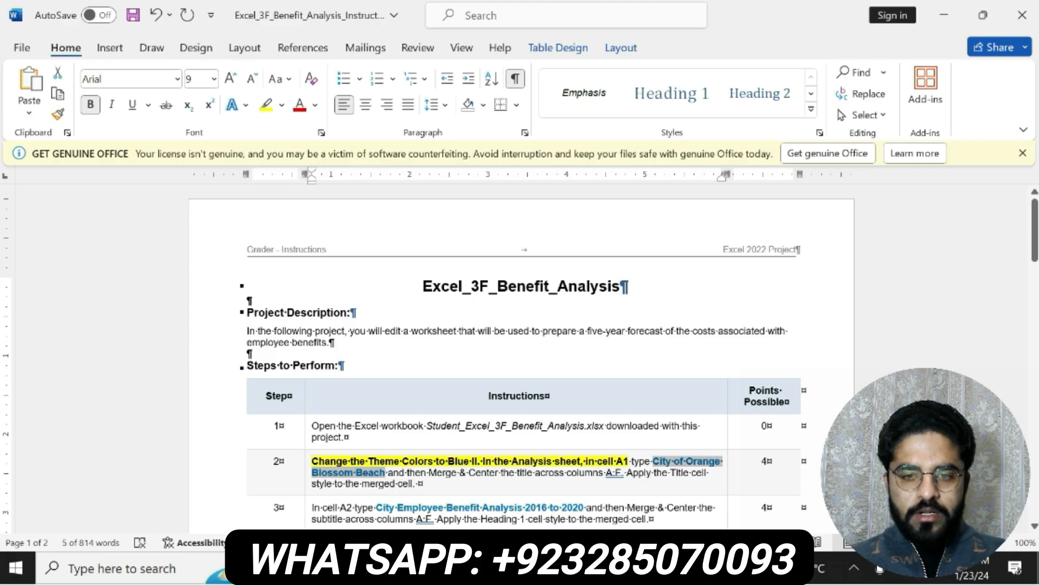
{"action": "key", "text": "alt+Tab"}
{"action": "left_click", "coordinate": [268, 198]}
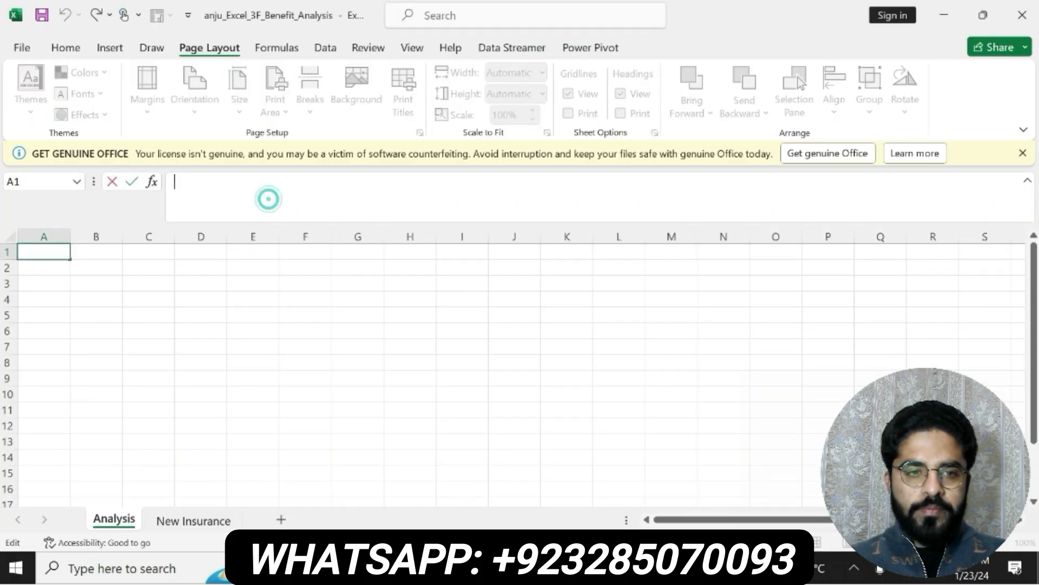
{"action": "key", "text": "ctrl+v"}
{"action": "key", "text": "Return"}
{"action": "left_click", "coordinate": [51, 253]}
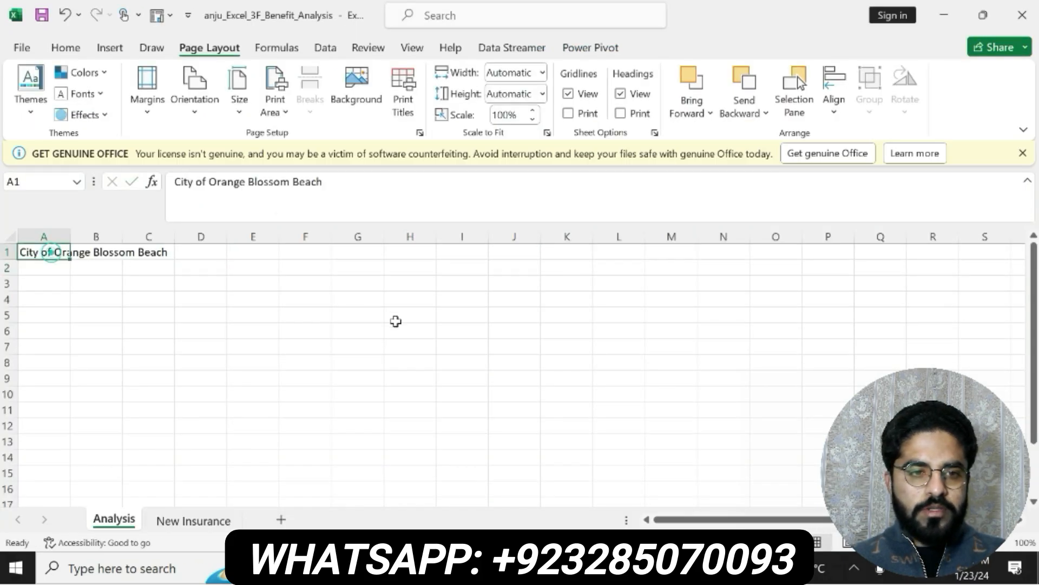
Check the step 2 instruction in Word, and in Excel merge and center the title across A1:F1
{"action": "key", "text": "alt+Tab"}
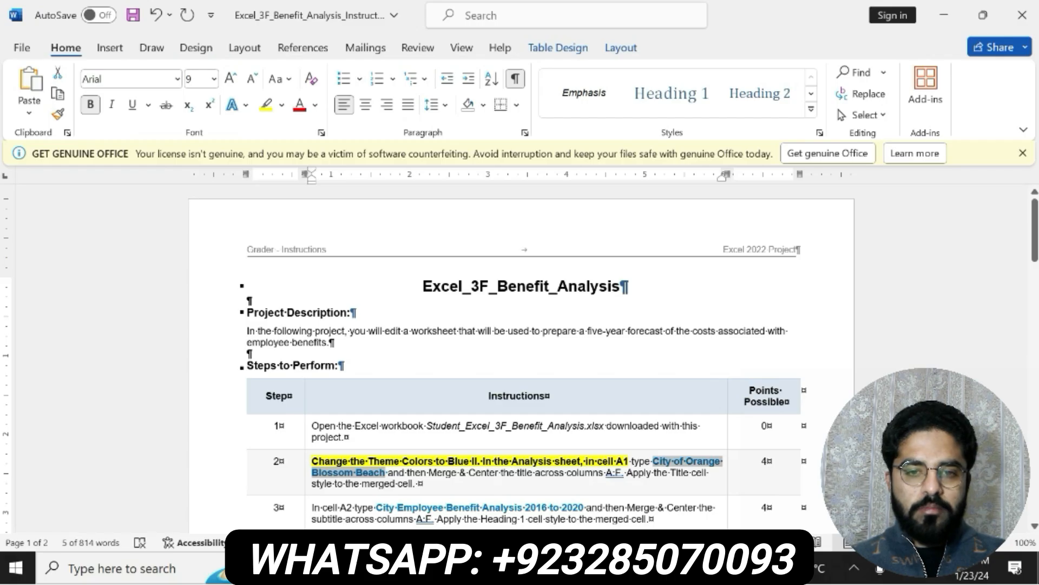
{"action": "key", "text": "alt+Tab"}
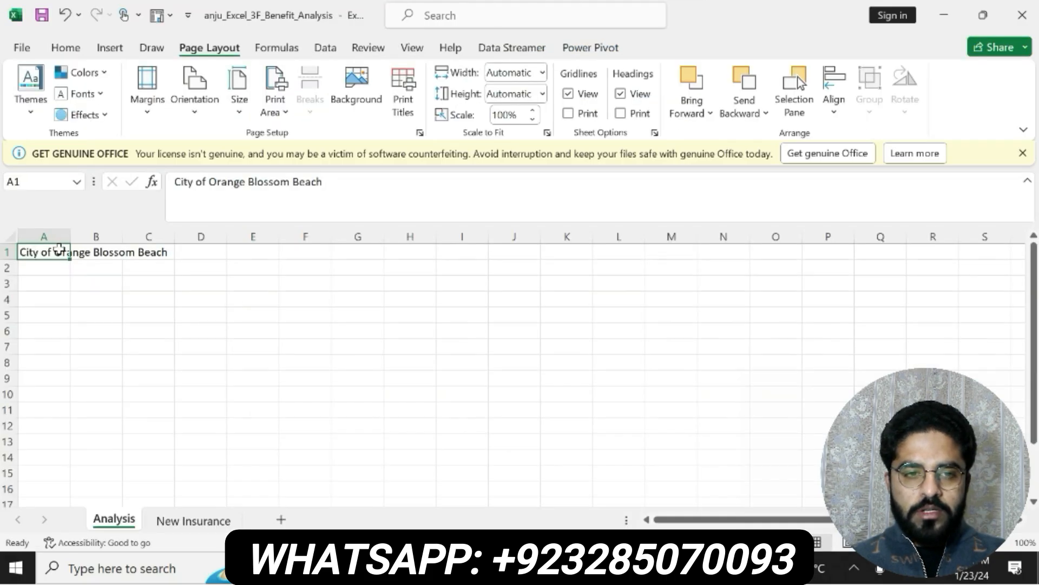
{"action": "left_click_drag", "start_coordinate": [58, 250], "coordinate": [304, 252]}
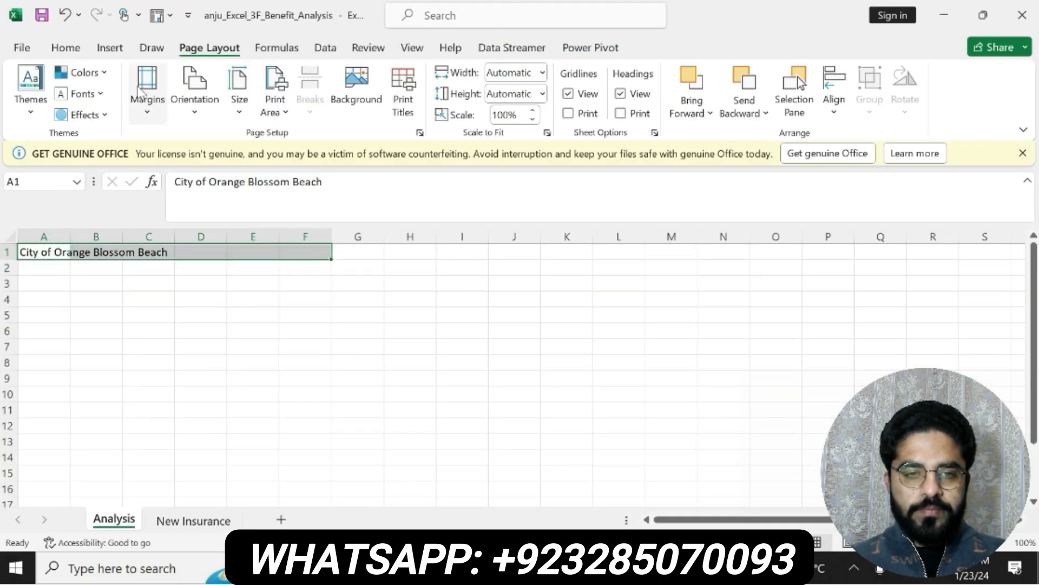
{"action": "left_click", "coordinate": [65, 48]}
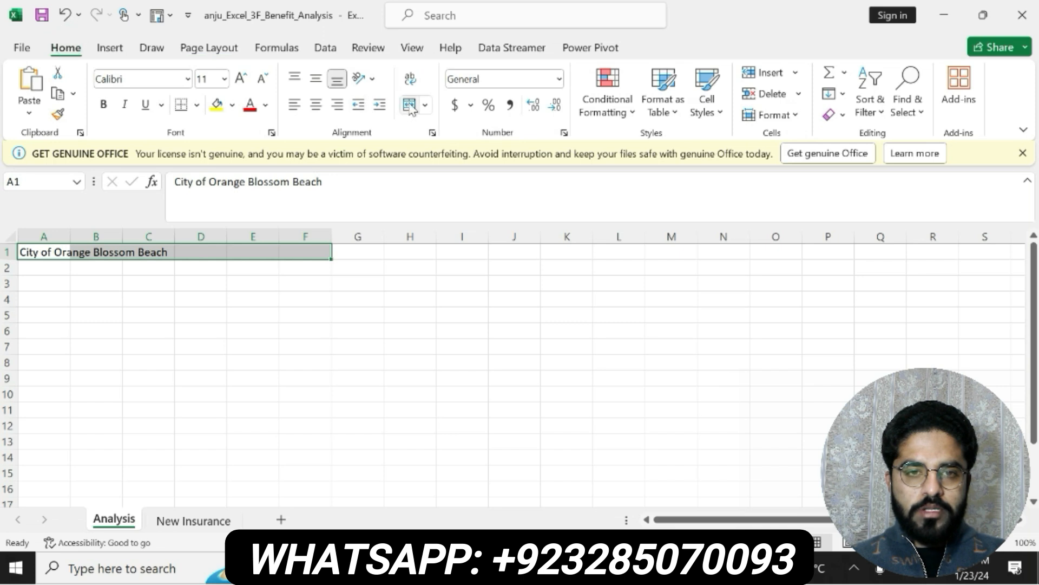
{"action": "left_click", "coordinate": [409, 103]}
Check the cell style requirement of step 2 in Word, and in Excel apply the Title cell style to the merged title in A1:F1
{"action": "key", "text": "alt+Tab"}
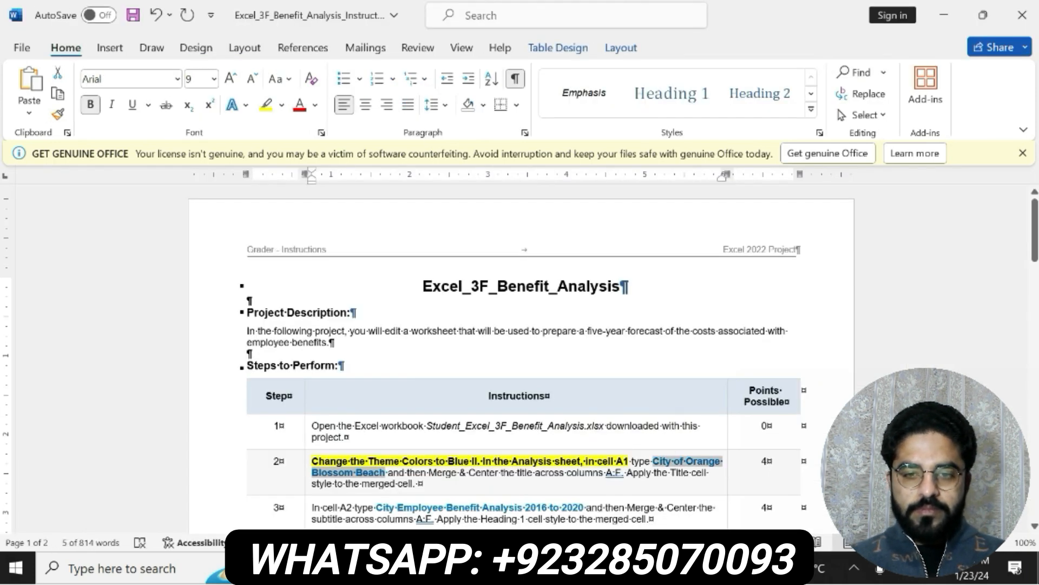
{"action": "left_click_drag", "start_coordinate": [420, 484], "coordinate": [628, 474]}
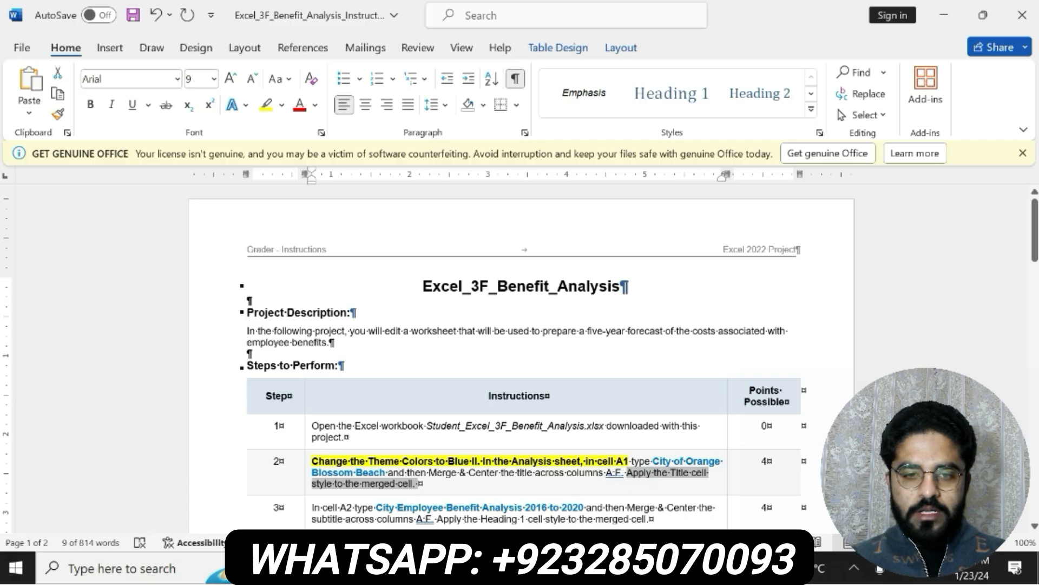
{"action": "key", "text": "alt+Tab"}
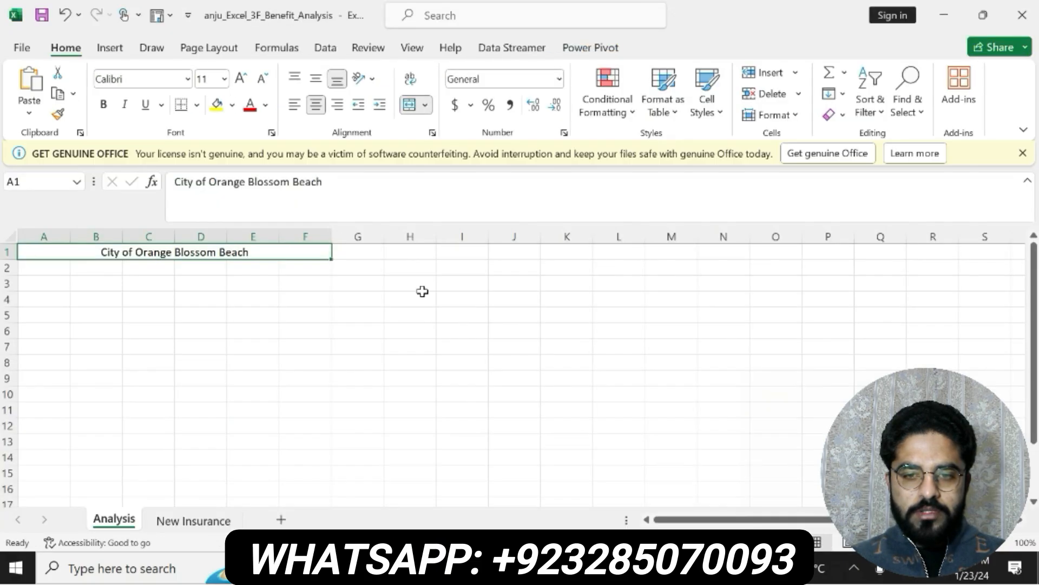
{"action": "left_click", "coordinate": [706, 105]}
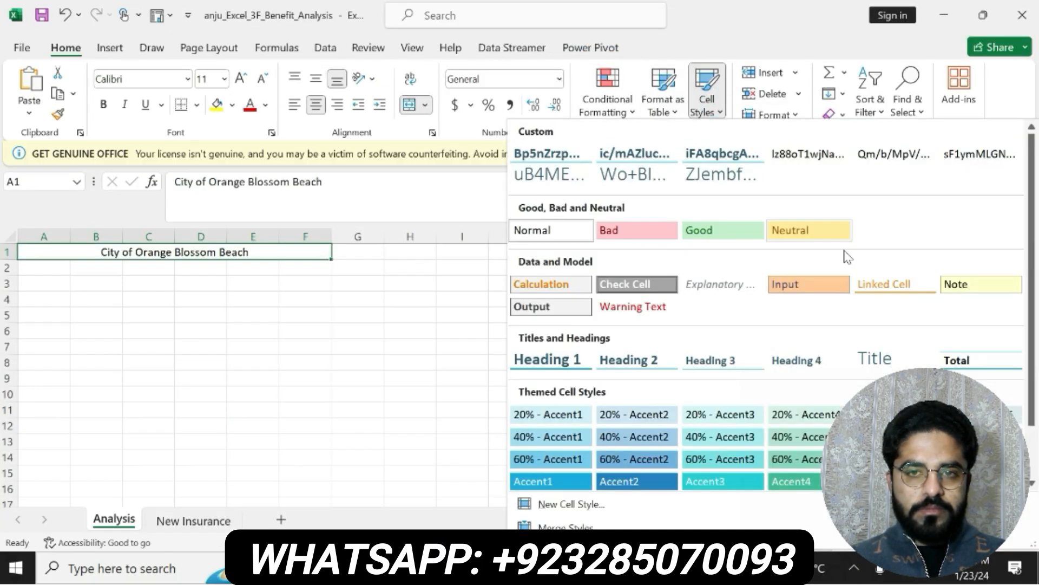
{"action": "scroll", "coordinate": [1024, 359], "scroll_direction": "down", "scroll_amount": 1}
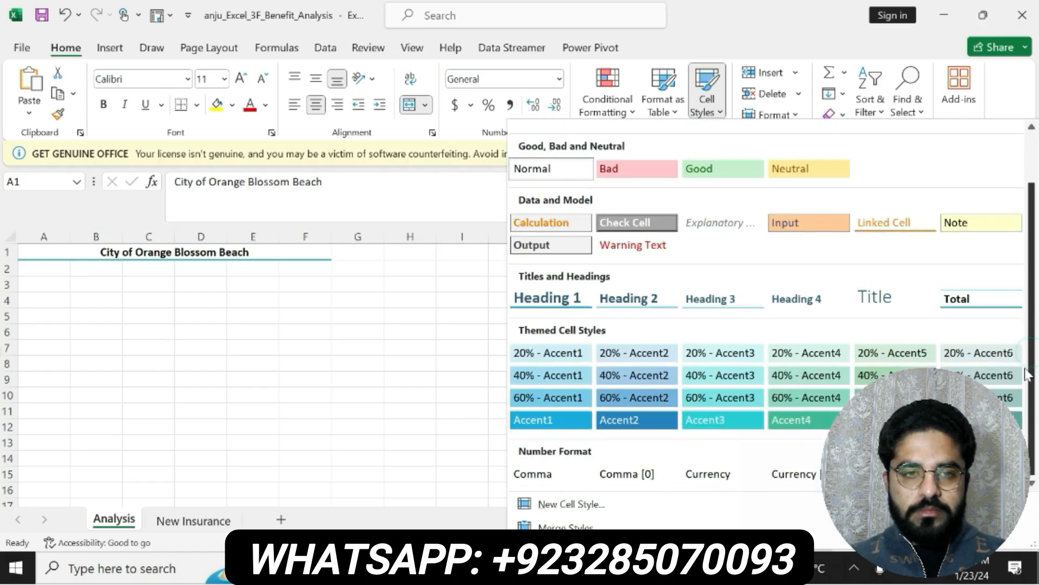
{"action": "scroll", "coordinate": [1026, 359], "scroll_direction": "up", "scroll_amount": 1}
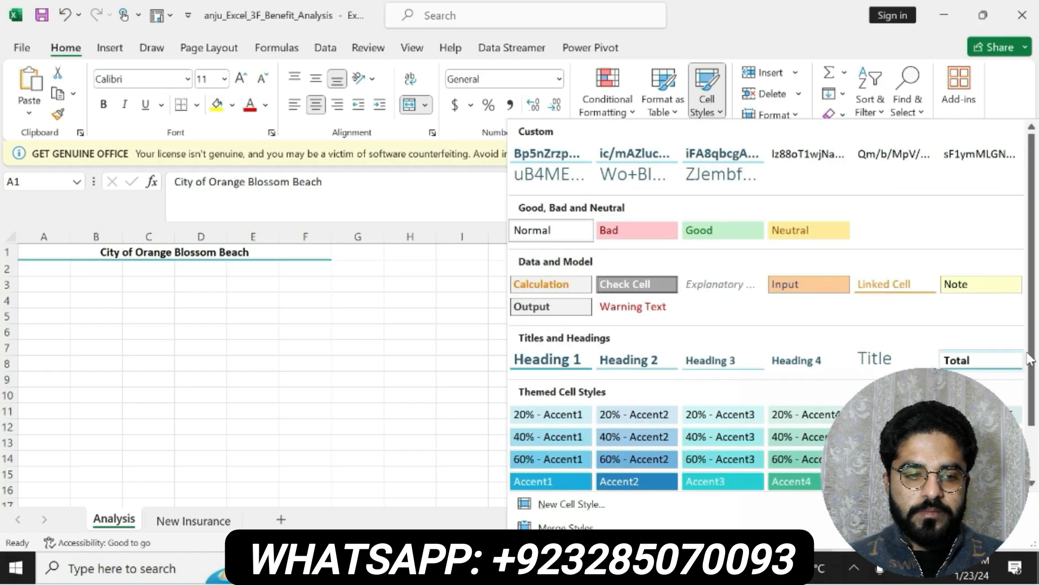
{"action": "scroll", "coordinate": [1022, 359], "scroll_direction": "down", "scroll_amount": 1}
{"action": "scroll", "coordinate": [1025, 358], "scroll_direction": "up", "scroll_amount": 1}
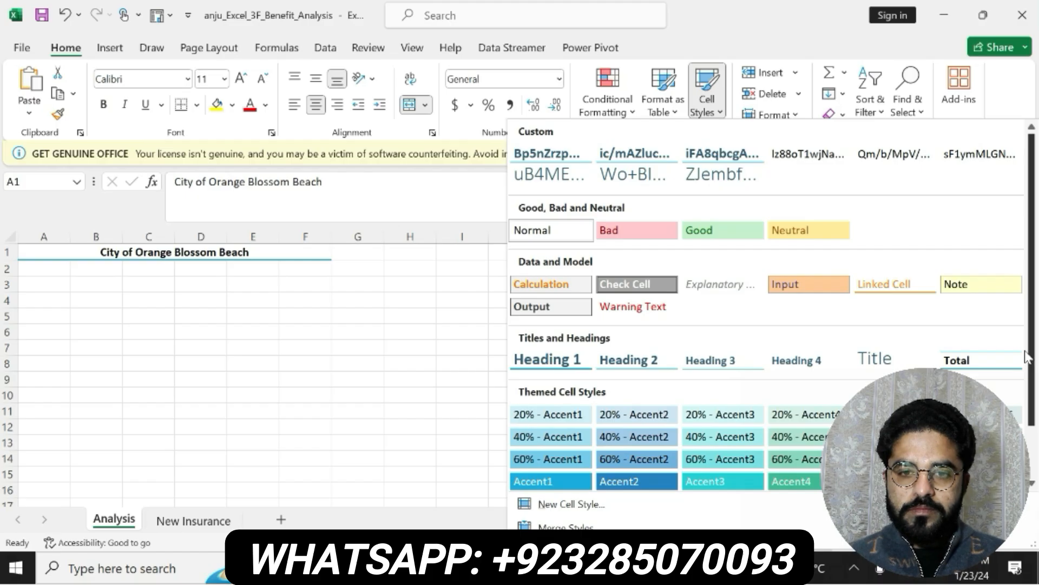
{"action": "left_click", "coordinate": [876, 357]}
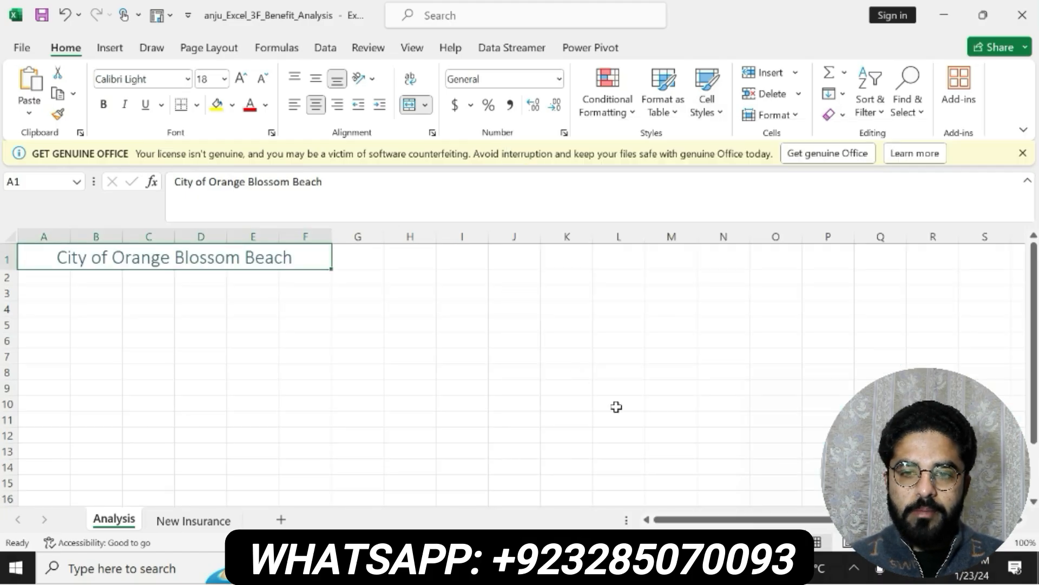
Switch to the Word instructions, undo the formatting of the step 2 text, and make the step 3 text bold with yellow highlighting
{"action": "left_click", "coordinate": [617, 567]}
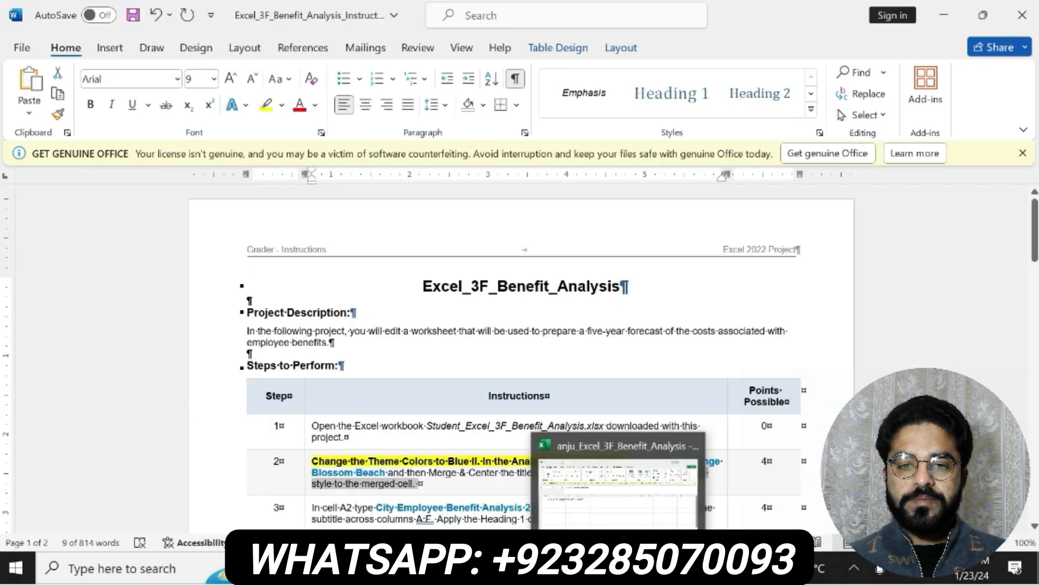
{"action": "key", "text": "ctrl+z"}
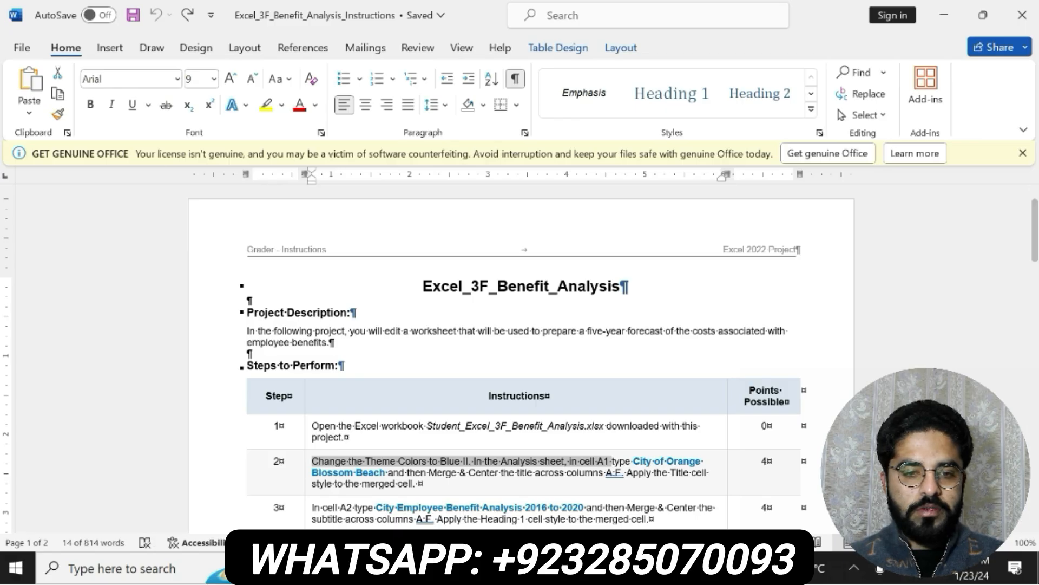
{"action": "scroll", "coordinate": [520, 357], "scroll_direction": "down", "scroll_amount": 3}
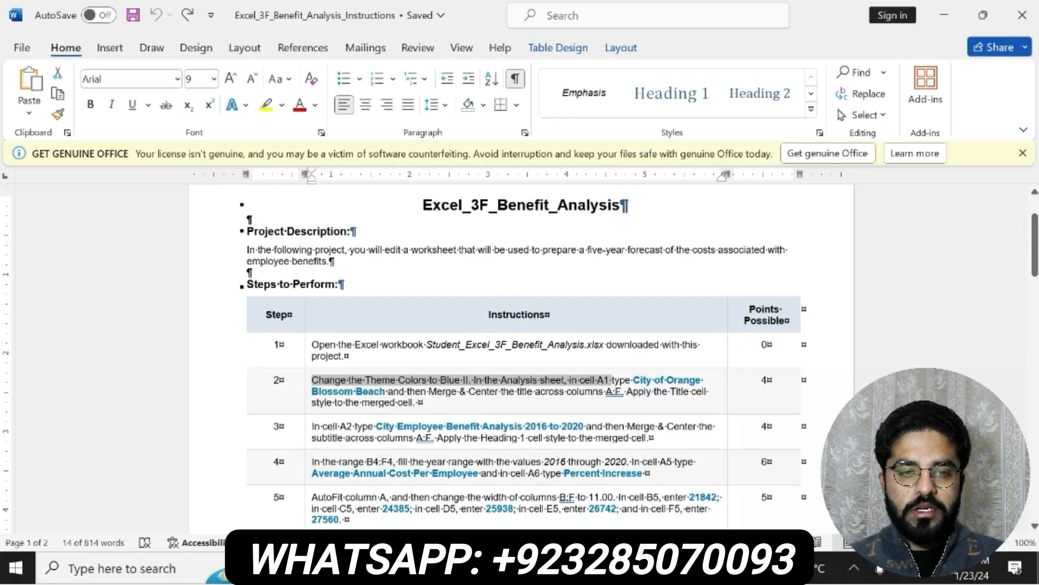
{"action": "left_click_drag", "start_coordinate": [313, 427], "coordinate": [654, 438]}
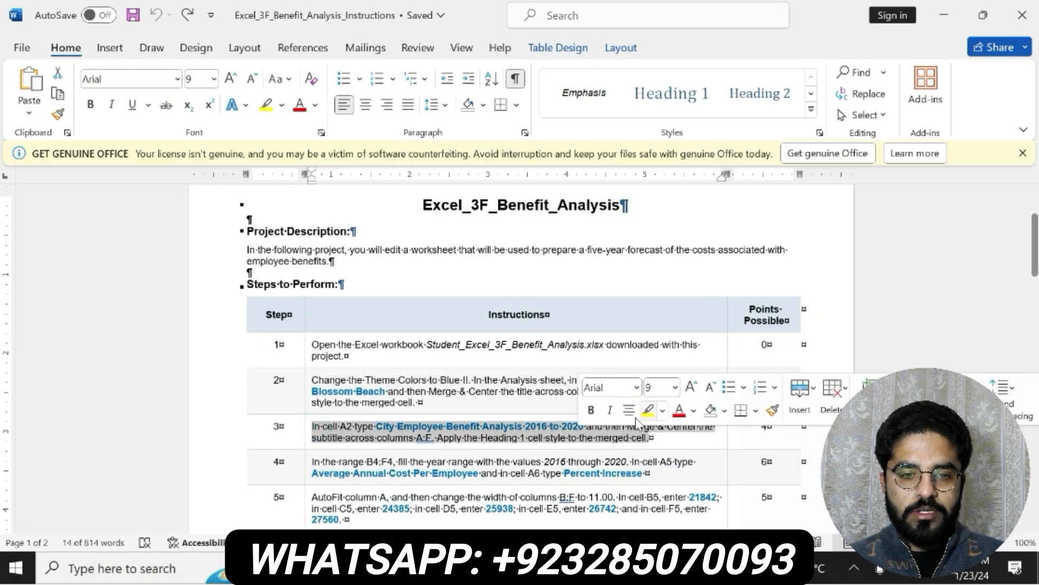
{"action": "left_click", "coordinate": [647, 409]}
{"action": "left_click", "coordinate": [591, 410]}
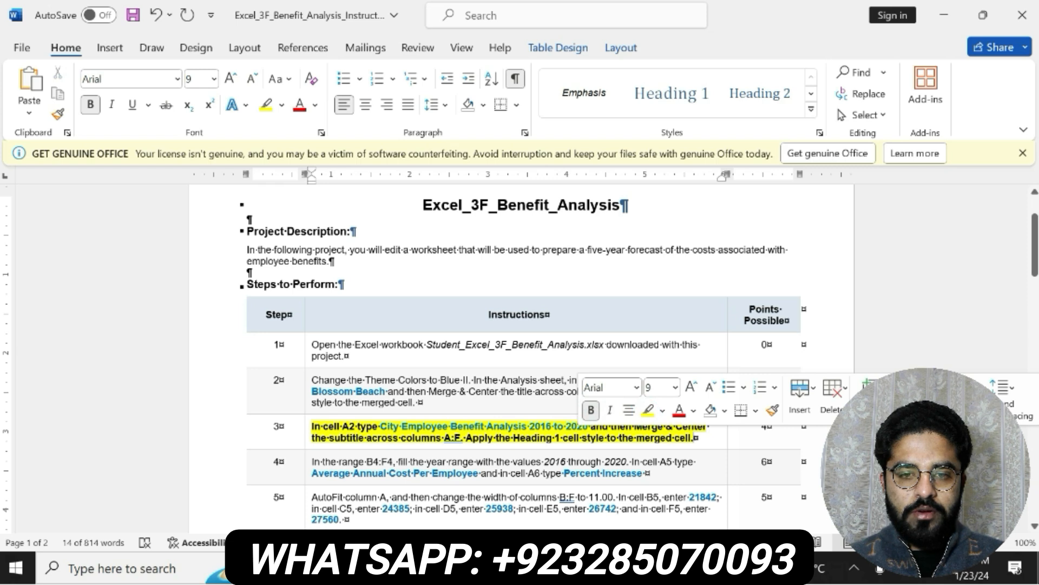
Copy "City Employee Benefit Analysis 2016 to 2020" from step 3 of the Word instructions into cell A2 of the Analysis sheet in Excel
{"action": "left_click_drag", "start_coordinate": [312, 426], "coordinate": [485, 427]}
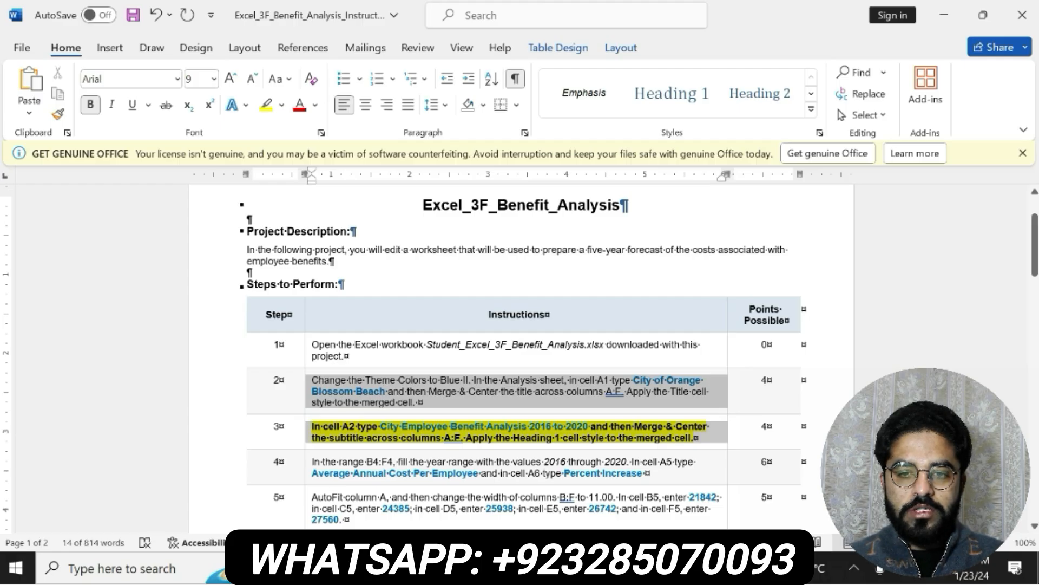
{"action": "left_click_drag", "start_coordinate": [582, 406], "coordinate": [578, 425]}
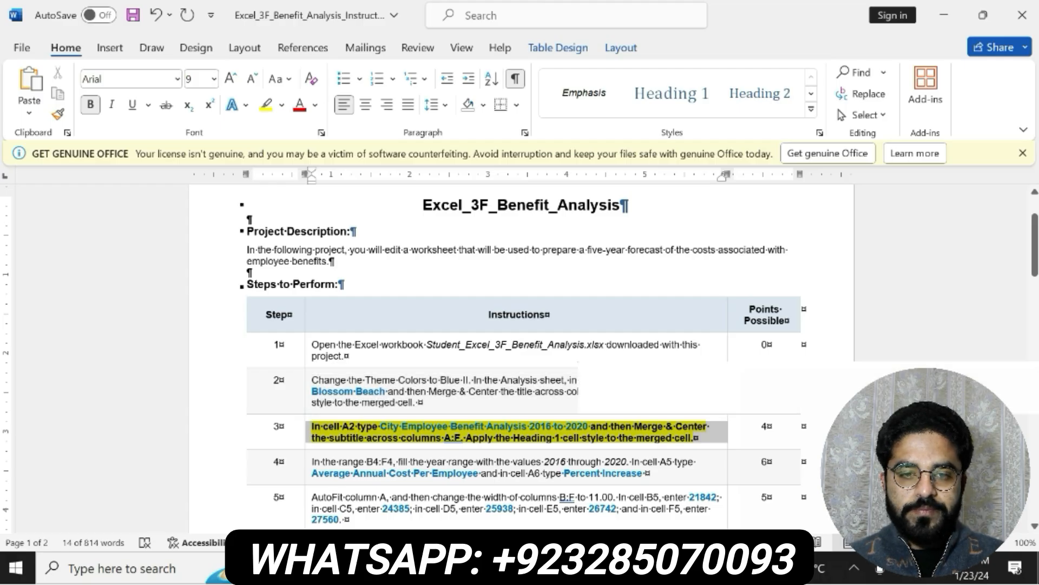
{"action": "left_click", "coordinate": [406, 437]}
{"action": "left_click_drag", "start_coordinate": [380, 427], "coordinate": [589, 428]}
{"action": "key", "text": "ctrl+c"}
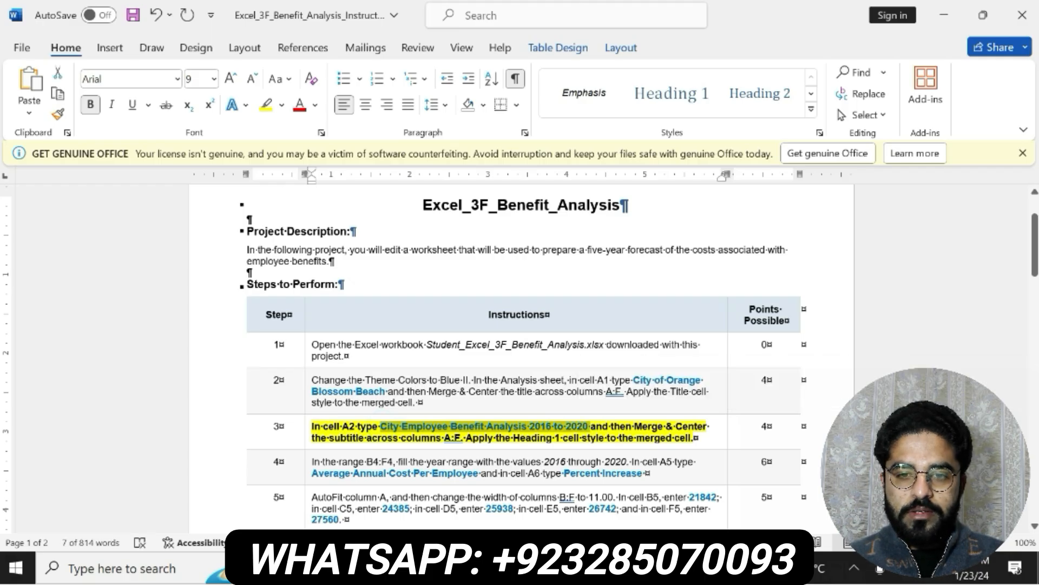
{"action": "key", "text": "alt+Tab"}
{"action": "left_click", "coordinate": [48, 279]}
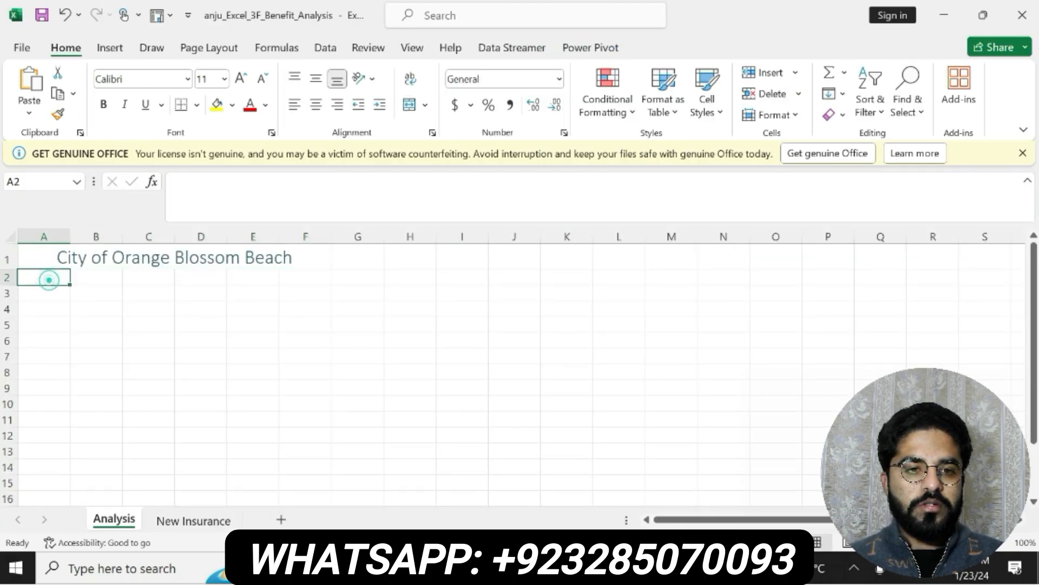
{"action": "left_click", "coordinate": [204, 185]}
{"action": "key", "text": "ctrl+v"}
{"action": "key", "text": "Return"}
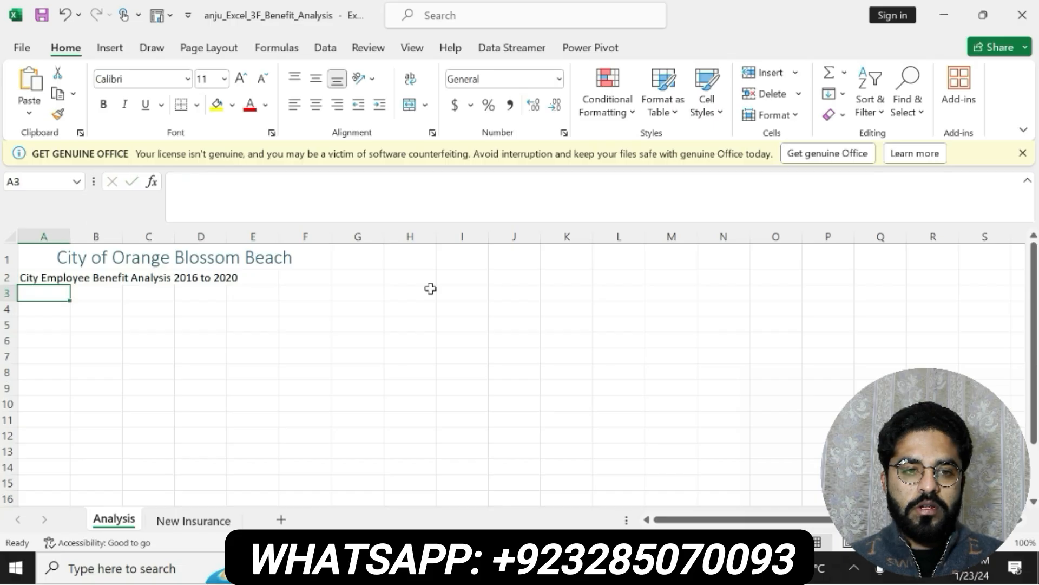
Check the merge requirement of step 3 in Word, and in Excel merge and center the subtitle across A2:F2
{"action": "key", "text": "alt+Tab"}
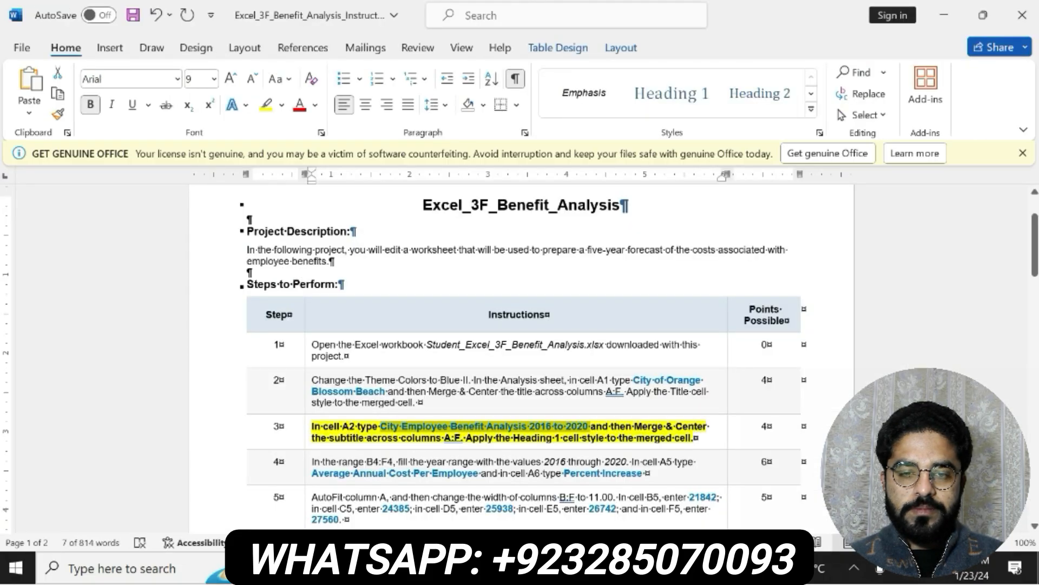
{"action": "left_click_drag", "start_coordinate": [591, 426], "coordinate": [461, 438]}
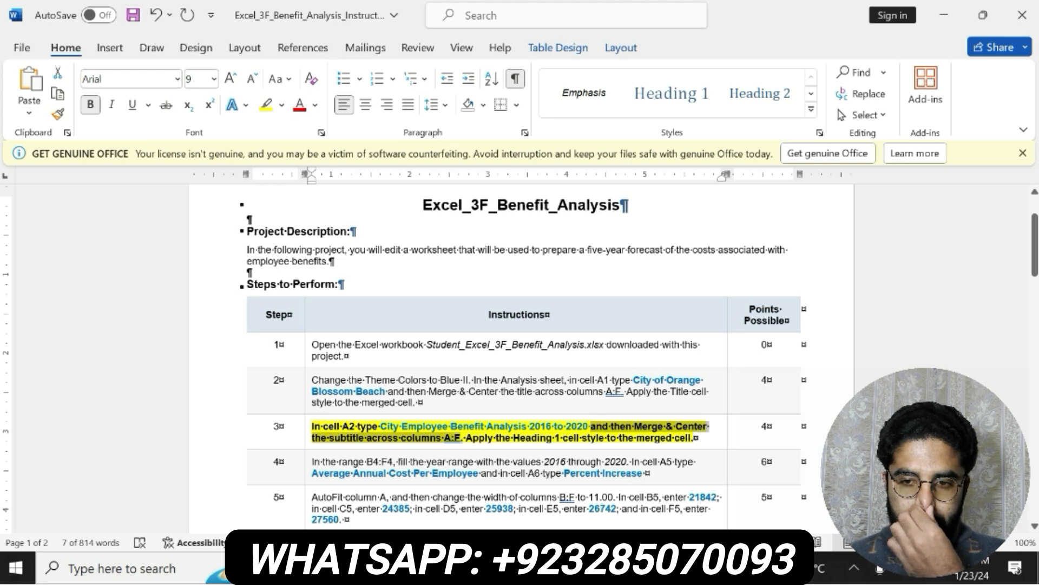
{"action": "key", "text": "alt+Tab"}
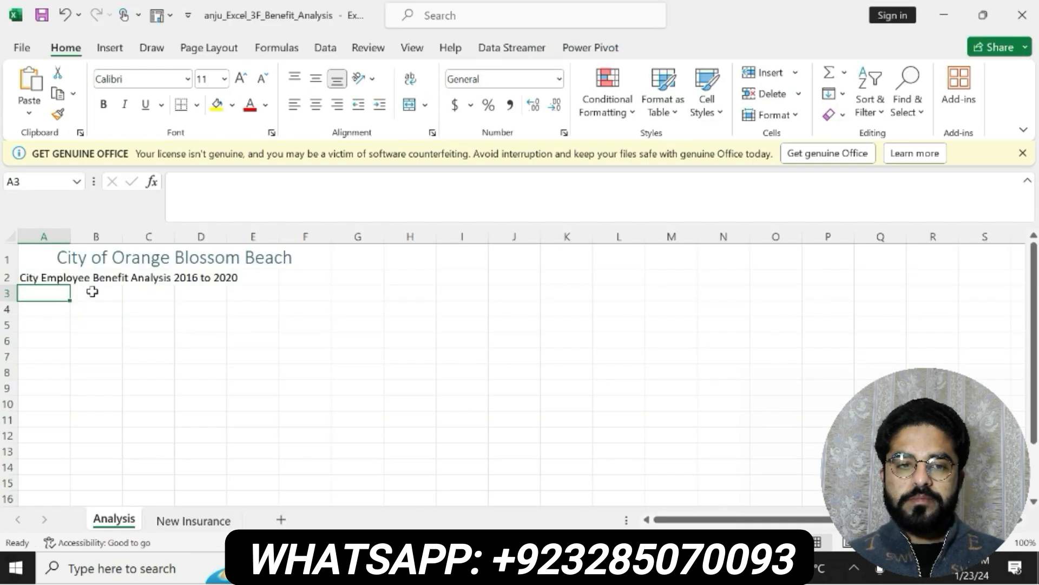
{"action": "left_click_drag", "start_coordinate": [64, 277], "coordinate": [301, 278]}
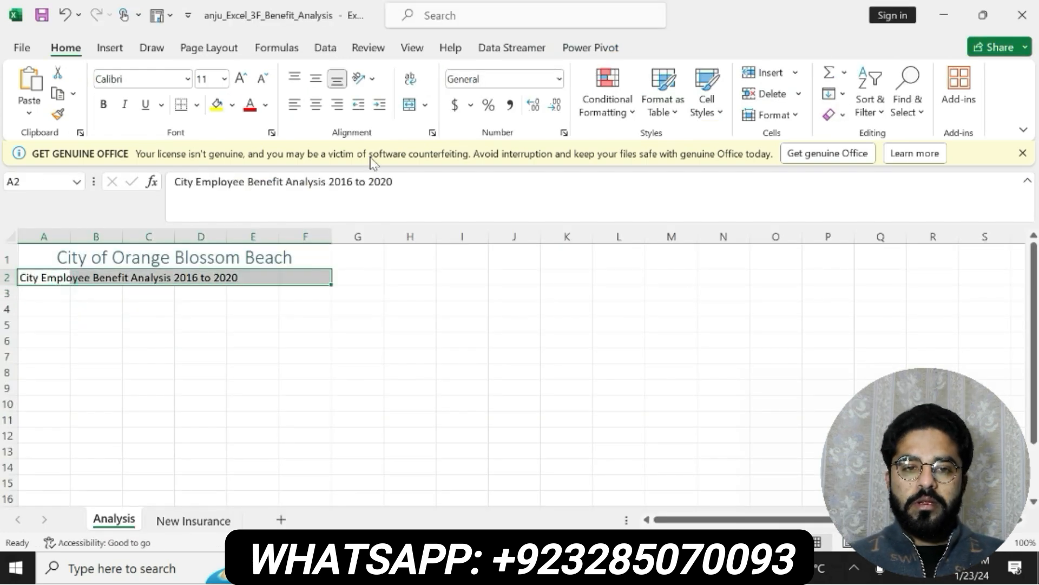
{"action": "left_click", "coordinate": [410, 104]}
Check the cell style requirement of step 3 in Word, and in Excel apply the Heading 1 cell style to the merged subtitle
{"action": "key", "text": "alt+Tab"}
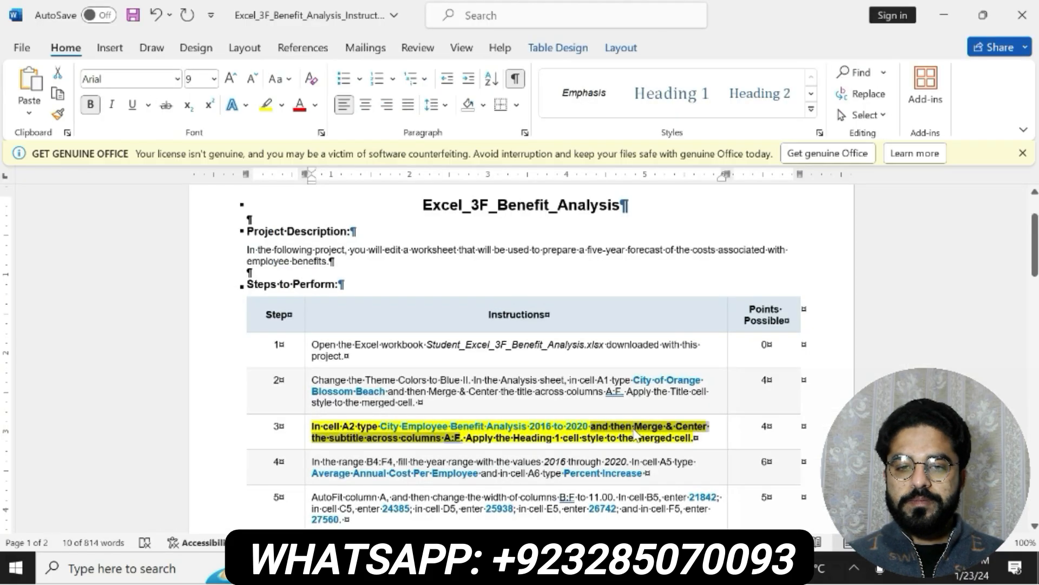
{"action": "left_click_drag", "start_coordinate": [467, 438], "coordinate": [695, 438]}
{"action": "key", "text": "alt+Tab"}
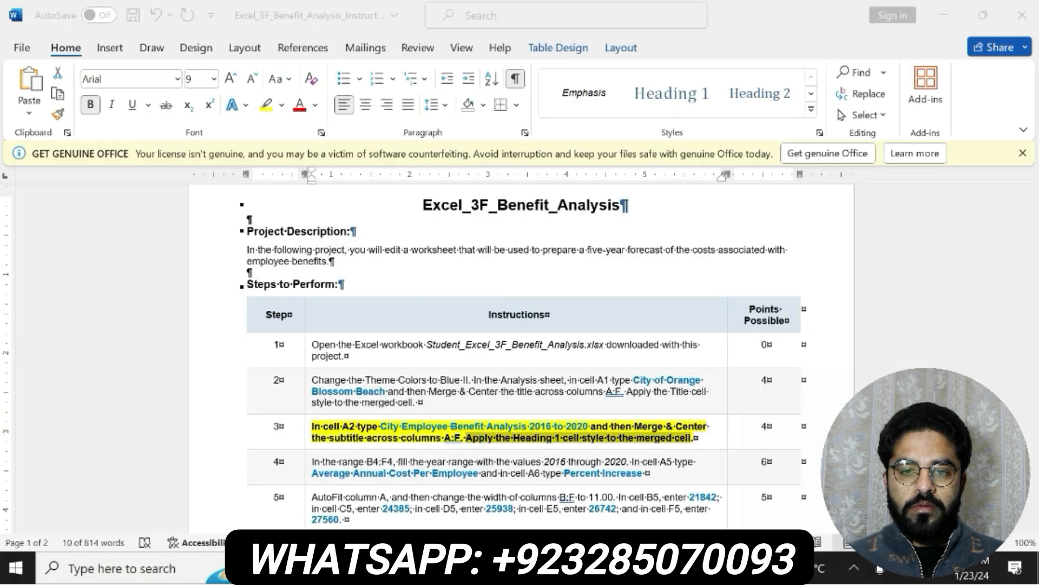
{"action": "left_click", "coordinate": [707, 100]}
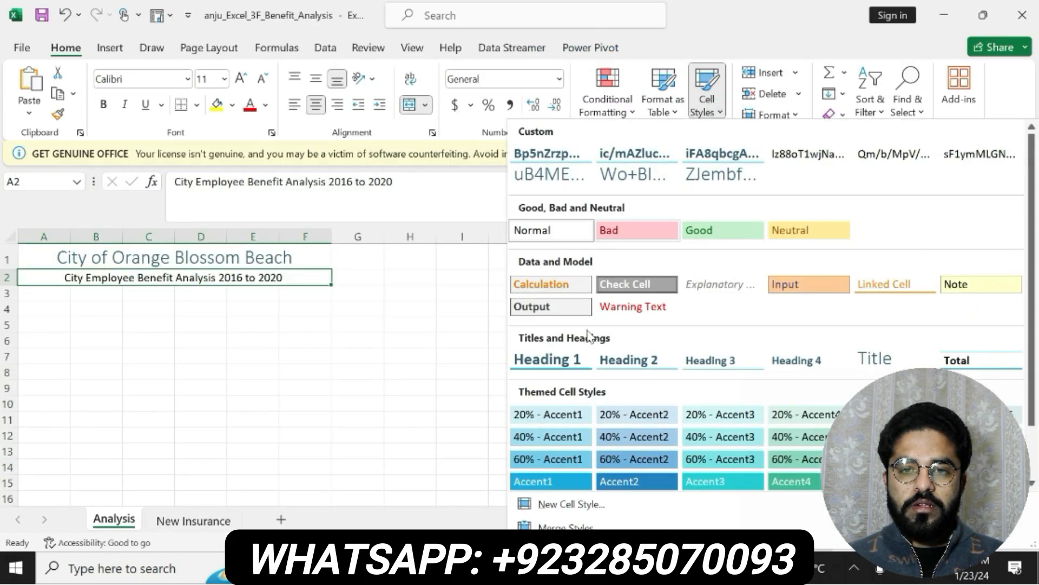
{"action": "left_click", "coordinate": [552, 359]}
Switch to the Word instructions, undo the formatting of the step 3 text, and make the step 4 text bold with yellow highlighting
{"action": "key", "text": "alt+Tab"}
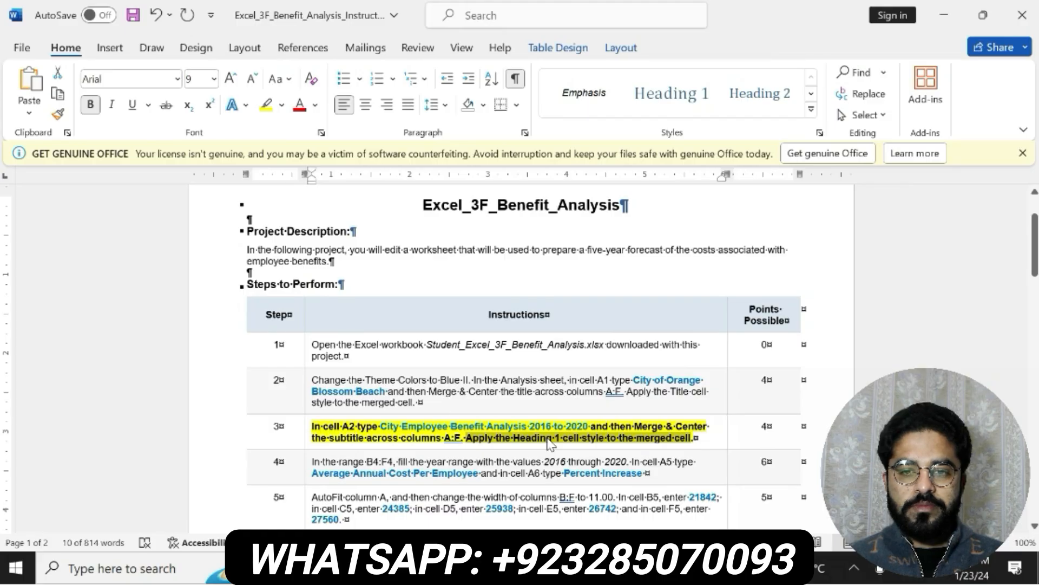
{"action": "key", "text": "ctrl+z"}
{"action": "key", "text": "ctrl+z"}
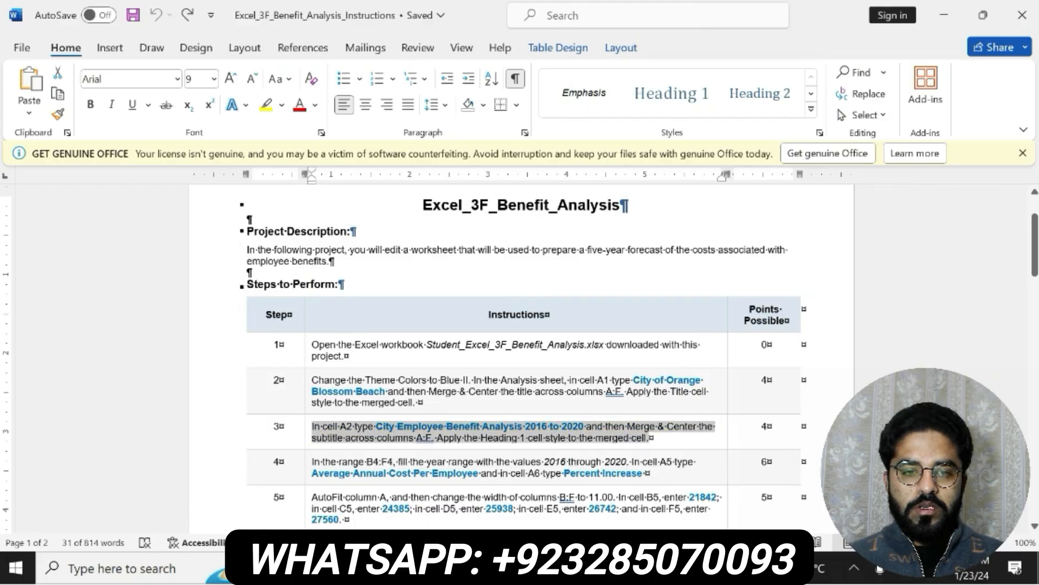
{"action": "left_click_drag", "start_coordinate": [312, 462], "coordinate": [647, 473]}
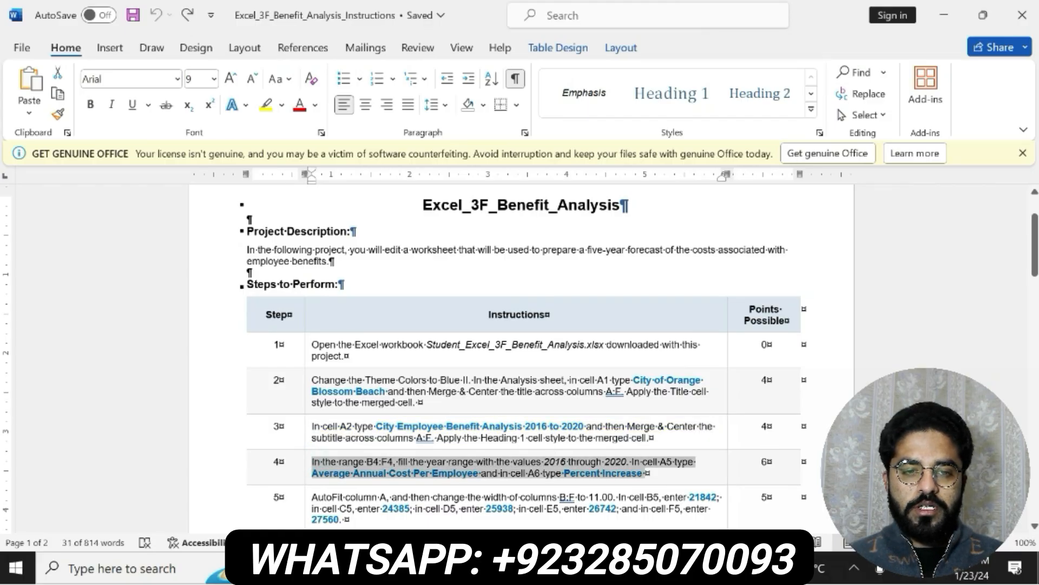
{"action": "left_click", "coordinate": [591, 449]}
{"action": "left_click", "coordinate": [648, 449]}
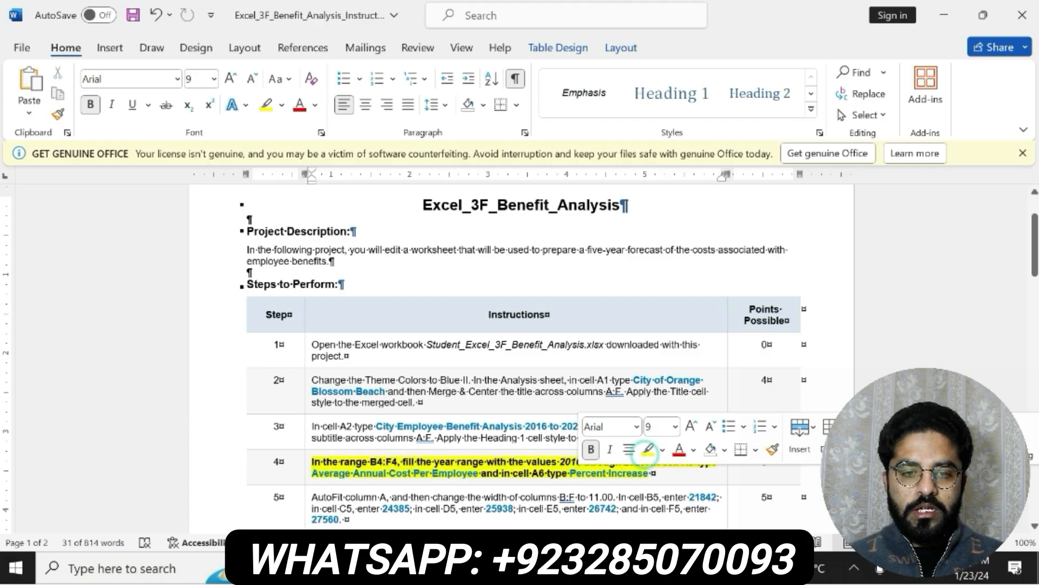
Review the year range requirement of step 4 in Word, and in Excel enter 2016 in cell B4 of the Analysis sheet
{"action": "left_click_drag", "start_coordinate": [313, 461], "coordinate": [720, 461]}
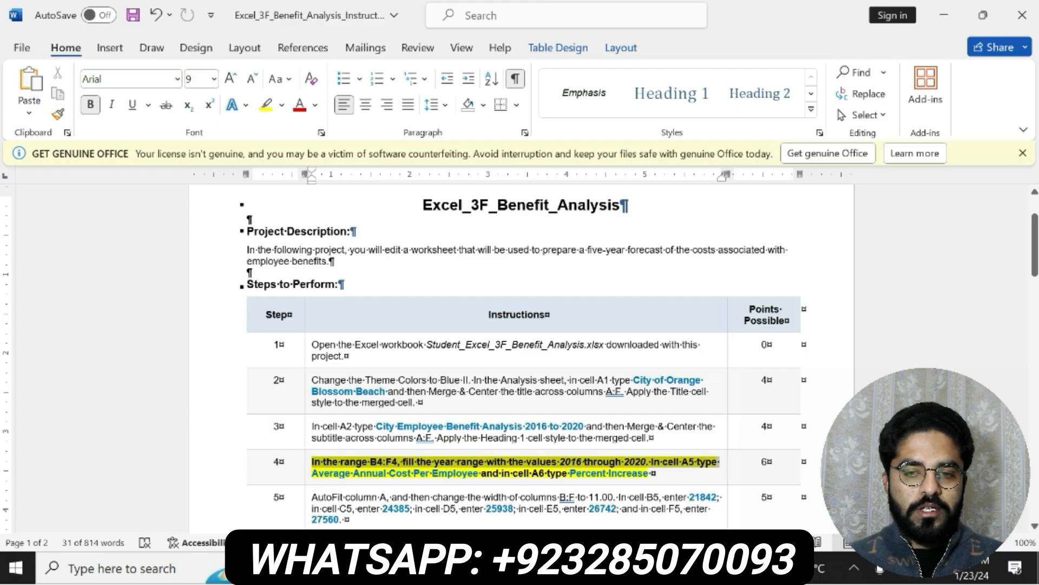
{"action": "left_click_drag", "start_coordinate": [719, 464], "coordinate": [651, 474]}
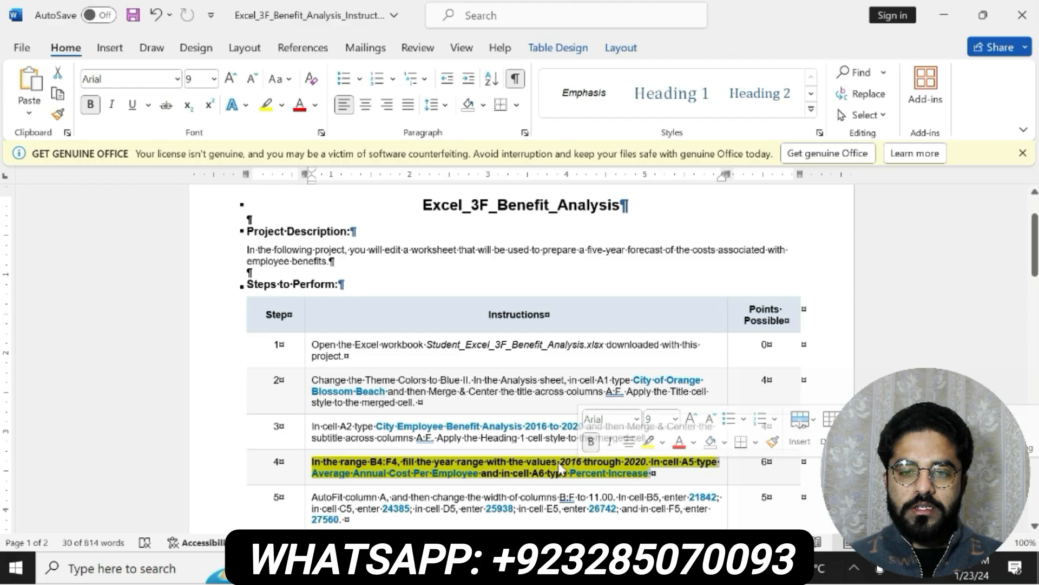
{"action": "left_click", "coordinate": [533, 569]}
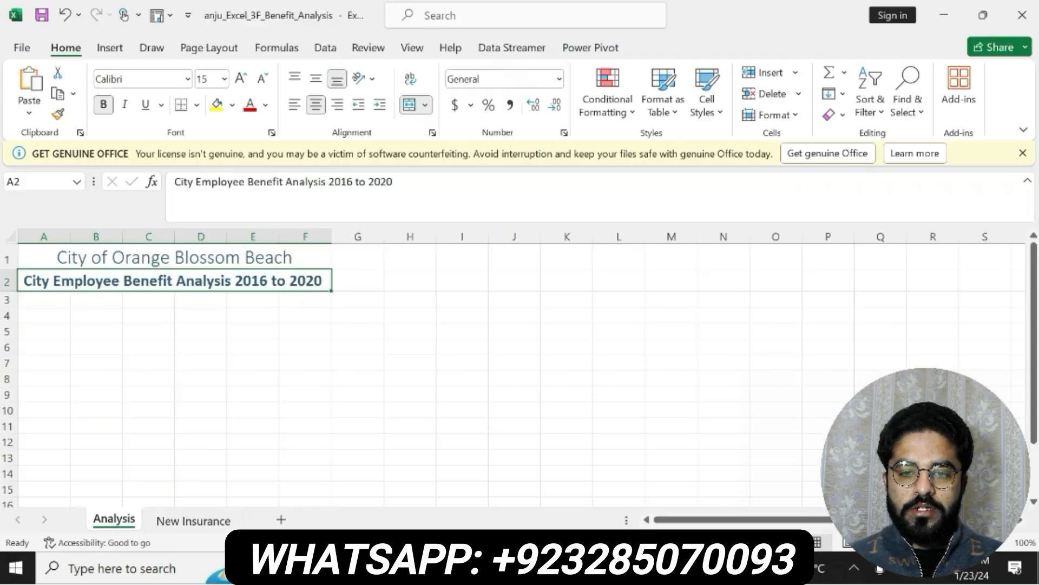
{"action": "left_click", "coordinate": [88, 328]}
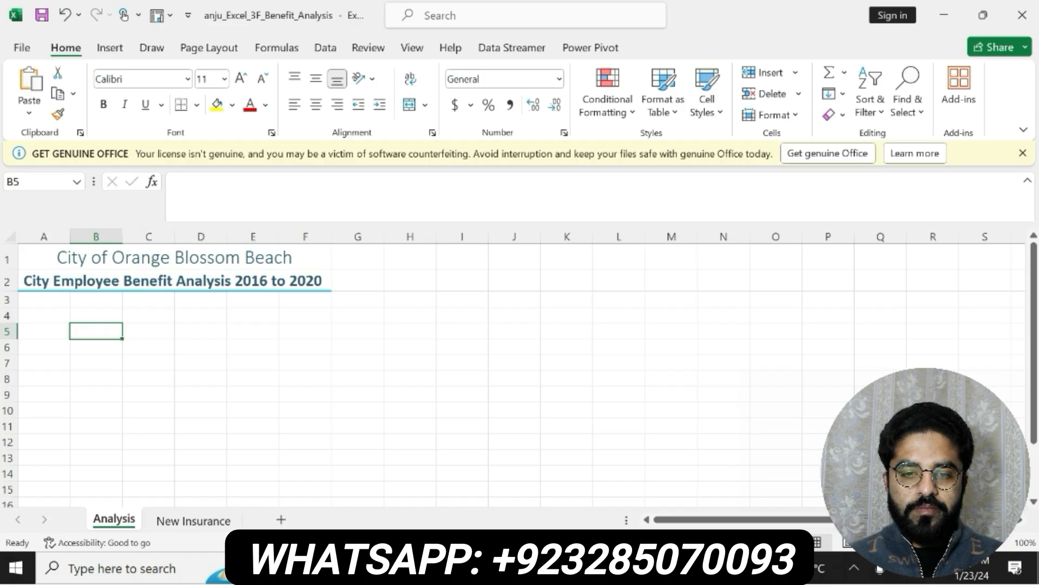
{"action": "key", "text": "alt+Tab"}
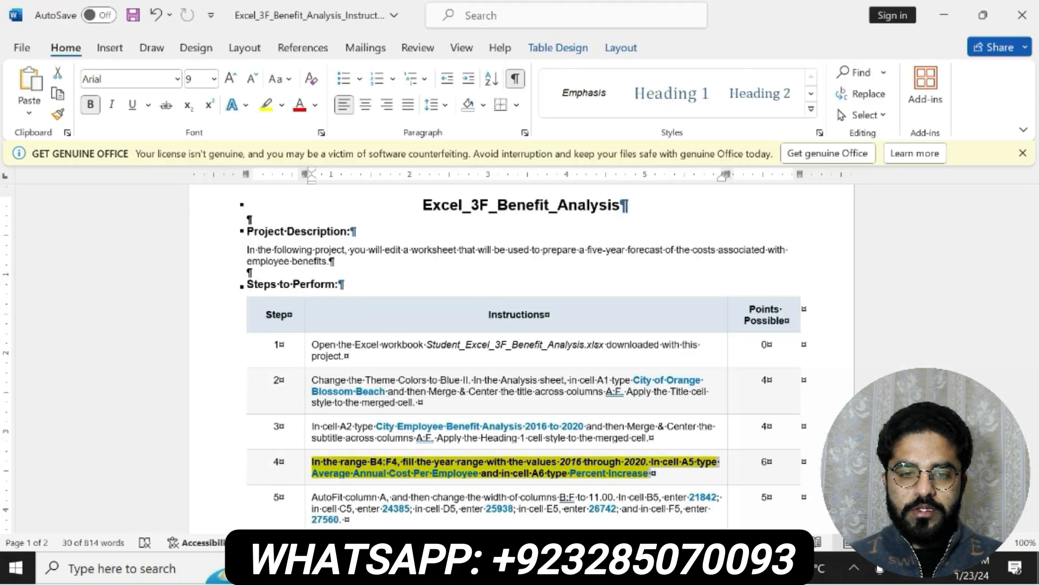
{"action": "mouse_move", "coordinate": [616, 569]}
{"action": "left_click", "coordinate": [586, 472]}
{"action": "left_click", "coordinate": [85, 314]}
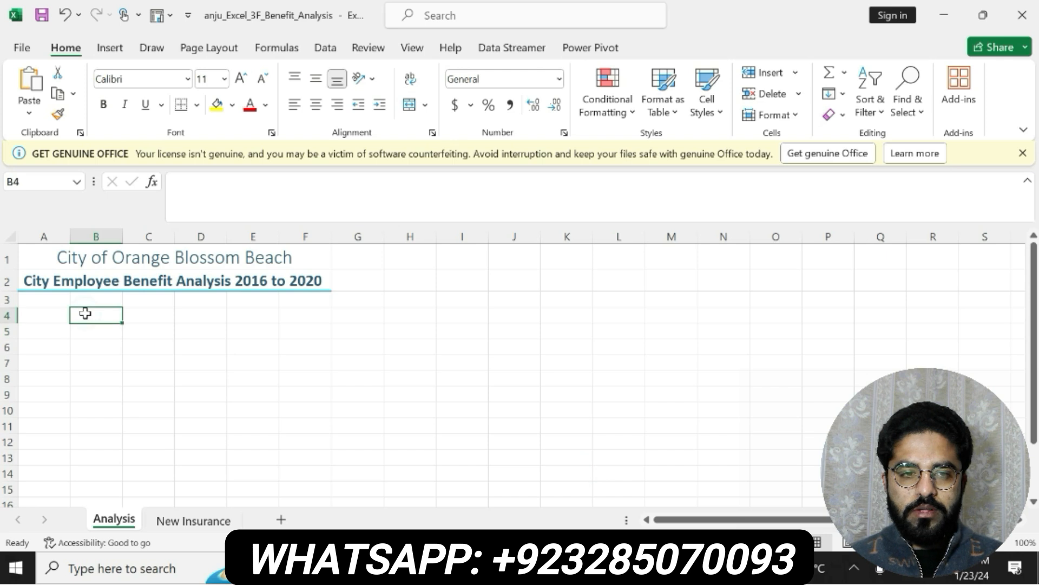
{"action": "type", "text": "20"}
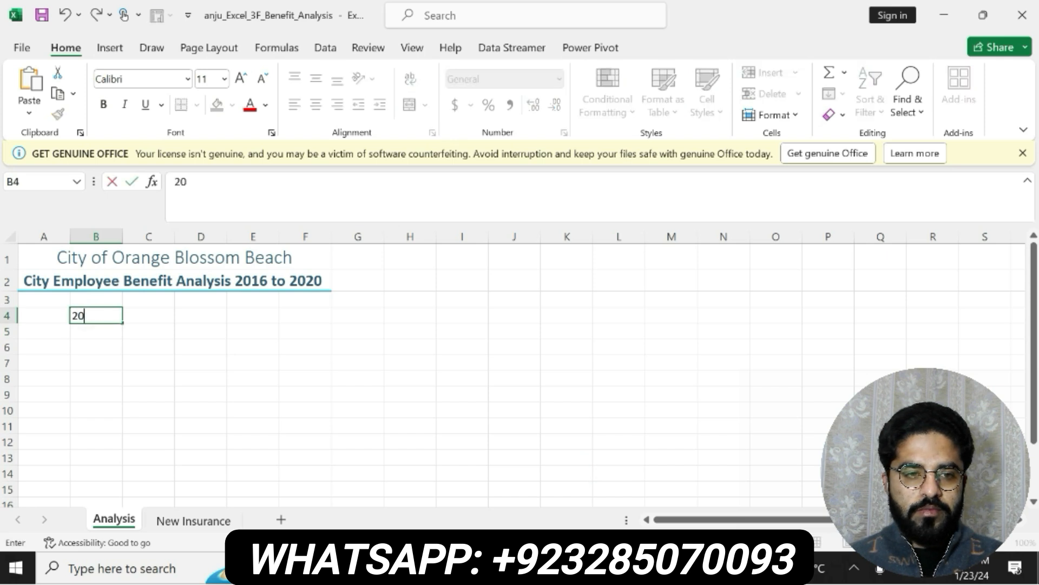
{"action": "type", "text": "16"}
{"action": "key", "text": "Return"}
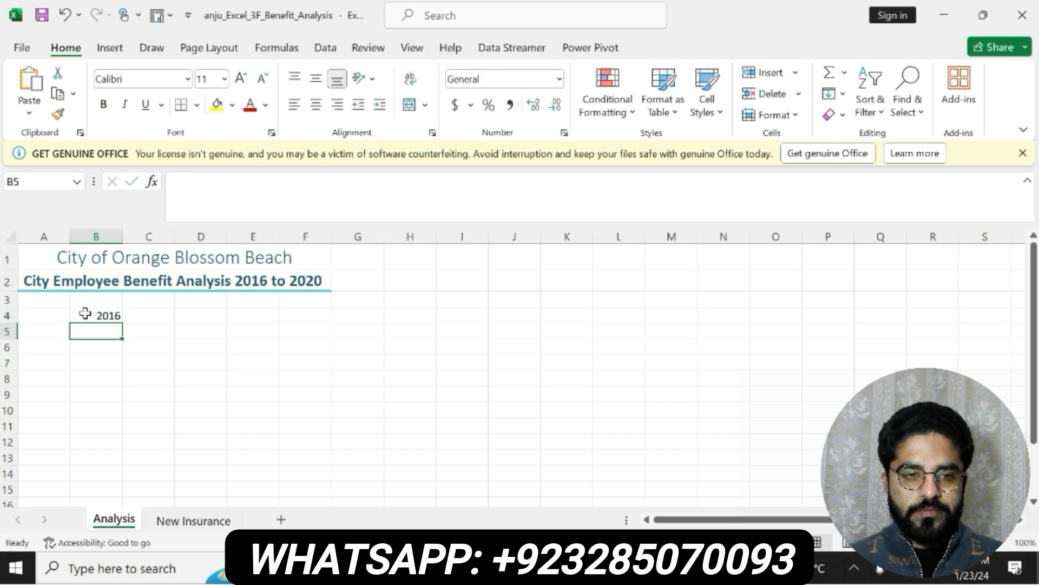
Enter 2017 in cell C4 and fill the year series from B4:C4 across to F4, ending at 2020
{"action": "left_click", "coordinate": [92, 312]}
{"action": "left_click", "coordinate": [137, 315]}
{"action": "type", "text": "2"}
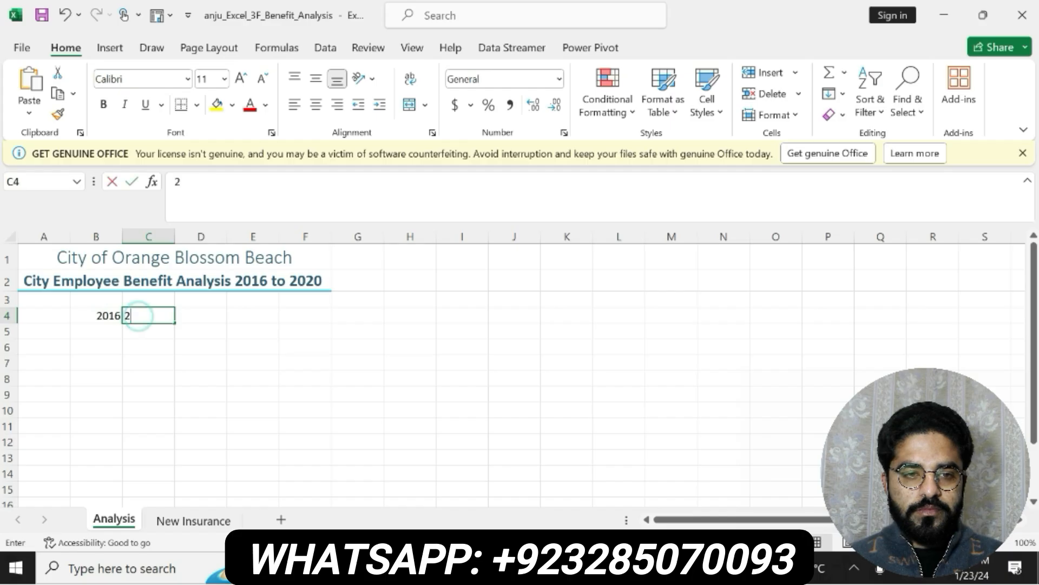
{"action": "type", "text": "017"}
{"action": "key", "text": "Return"}
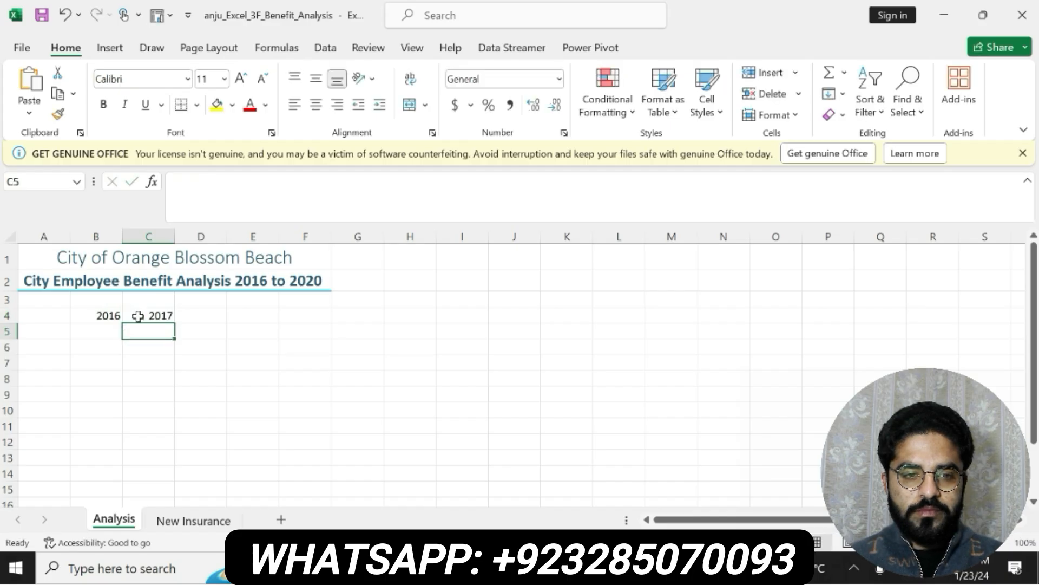
{"action": "left_click", "coordinate": [109, 315]}
{"action": "left_click_drag", "start_coordinate": [109, 315], "coordinate": [157, 317]}
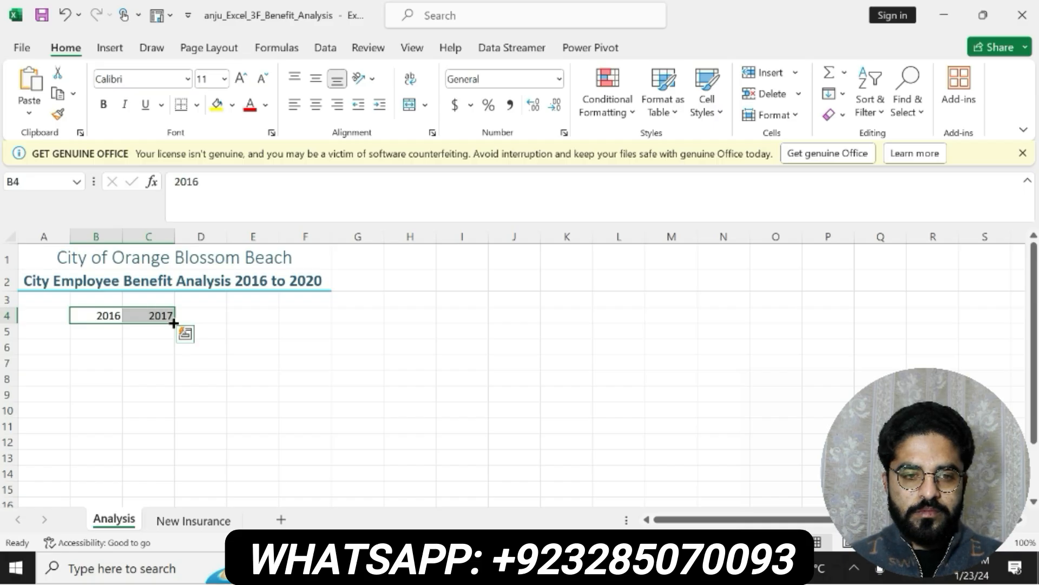
{"action": "left_click", "coordinate": [317, 316]}
{"action": "left_click", "coordinate": [112, 317]}
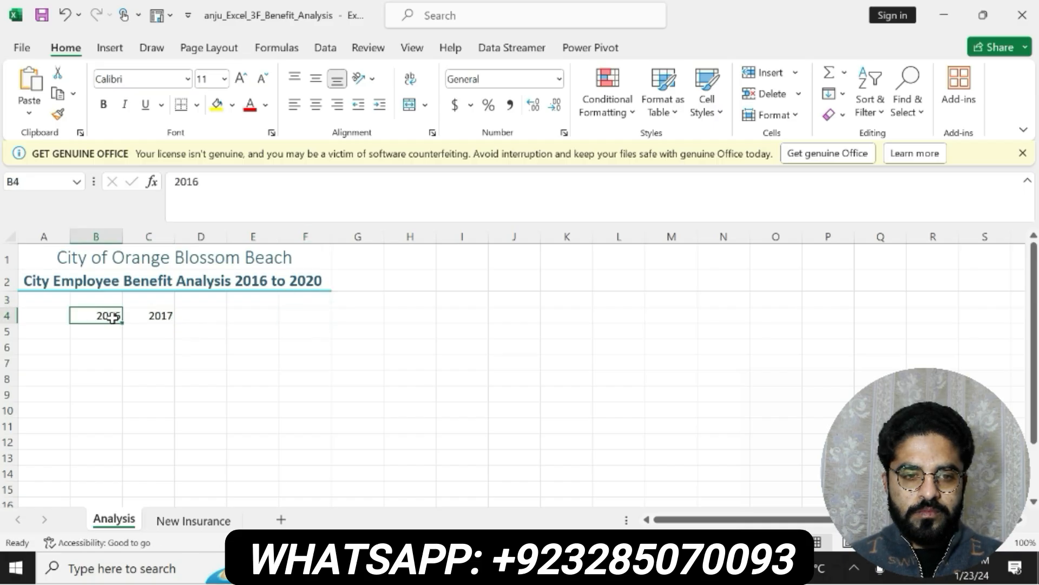
{"action": "left_click_drag", "start_coordinate": [112, 318], "coordinate": [319, 317]}
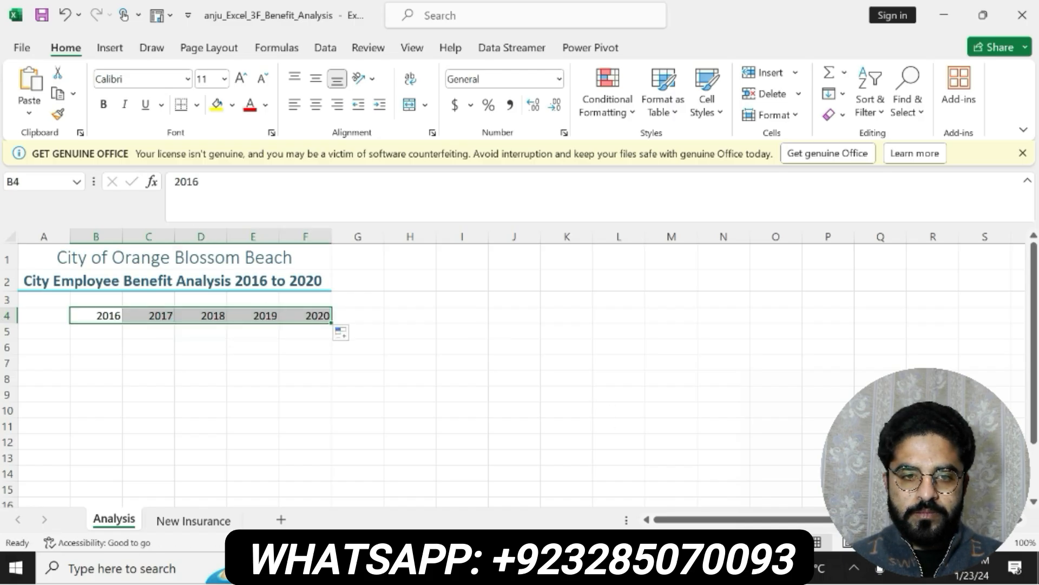
Copy "Average Annual Cost Per Employee" from step 4 of the Word instructions into cell A5 of the Analysis sheet in Excel
{"action": "key", "text": "alt+Tab"}
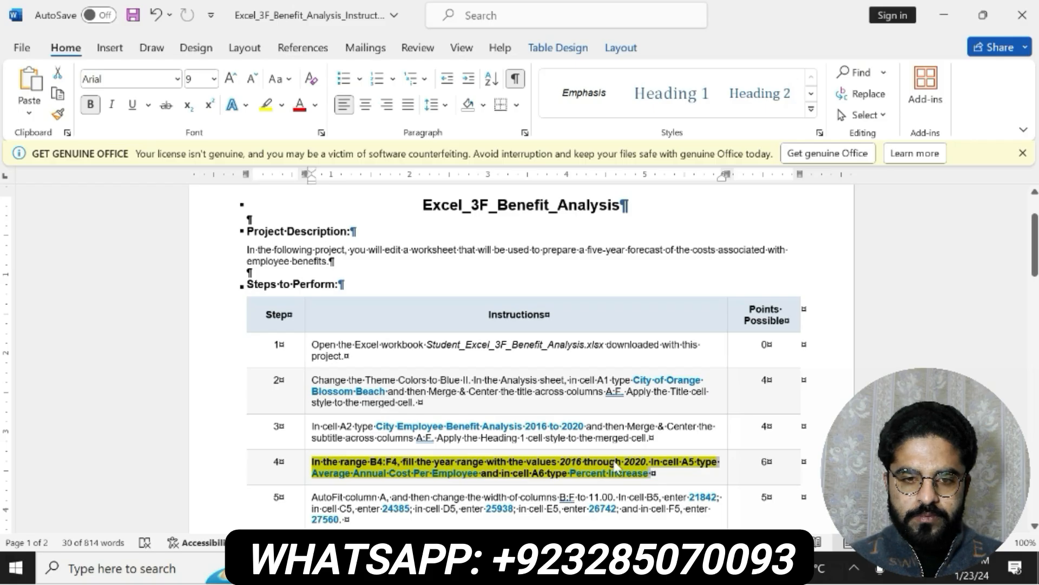
{"action": "left_click", "coordinate": [619, 472]}
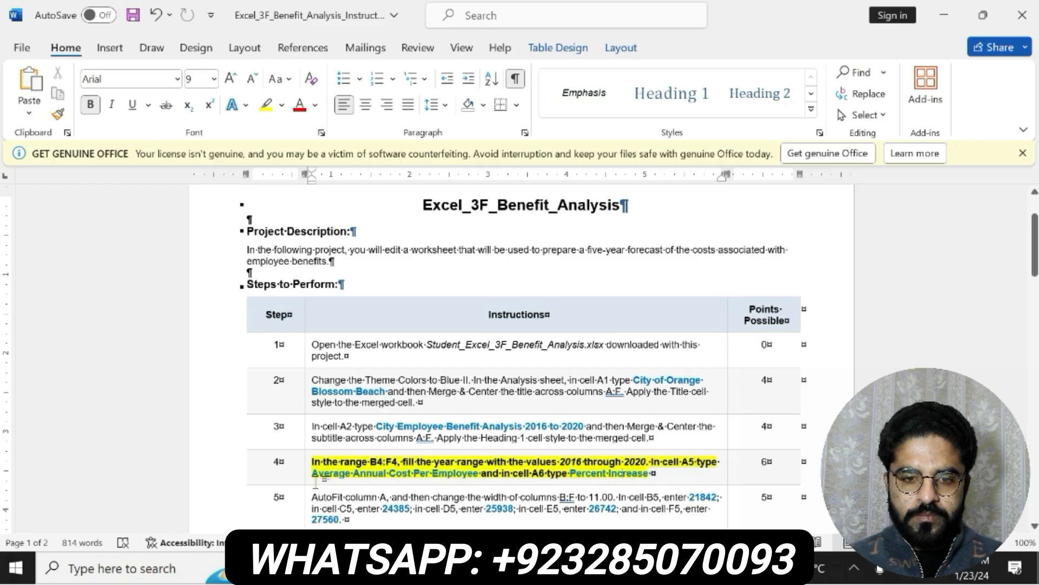
{"action": "left_click_drag", "start_coordinate": [312, 473], "coordinate": [467, 475]}
{"action": "key", "text": "ctrl+c"}
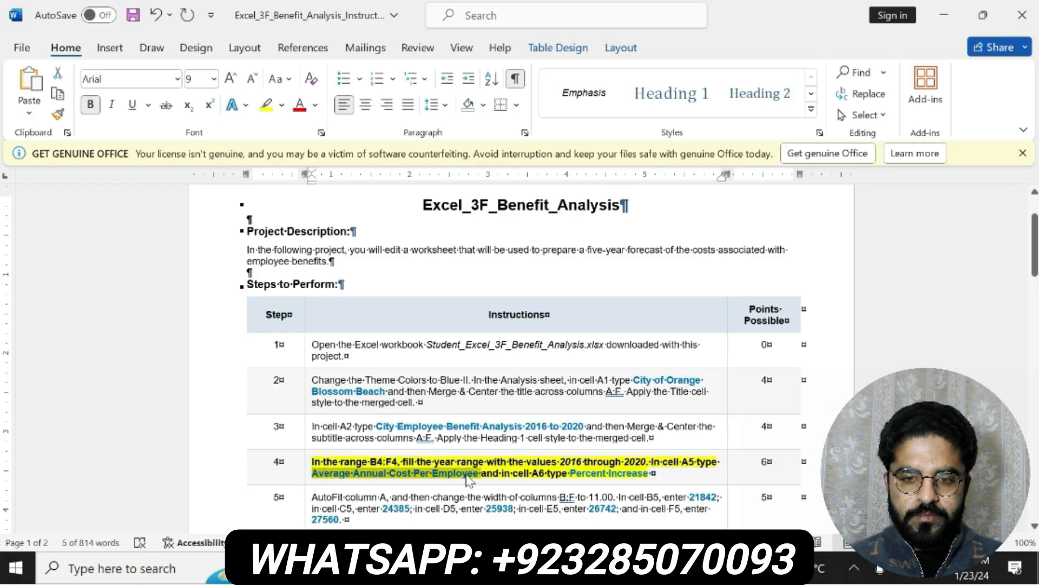
{"action": "key", "text": "alt+Tab"}
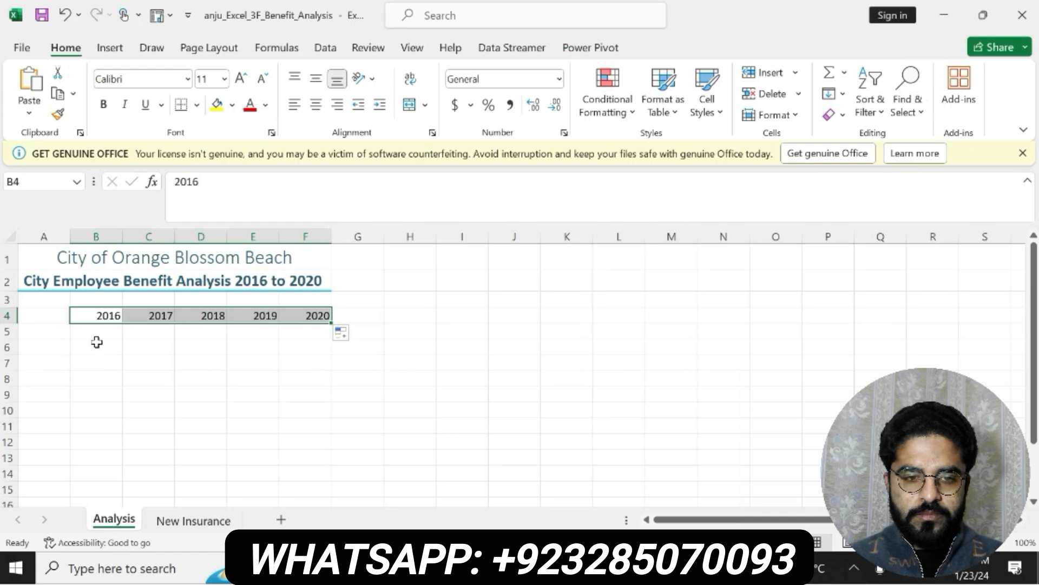
{"action": "left_click", "coordinate": [58, 331]}
{"action": "left_click", "coordinate": [225, 193]}
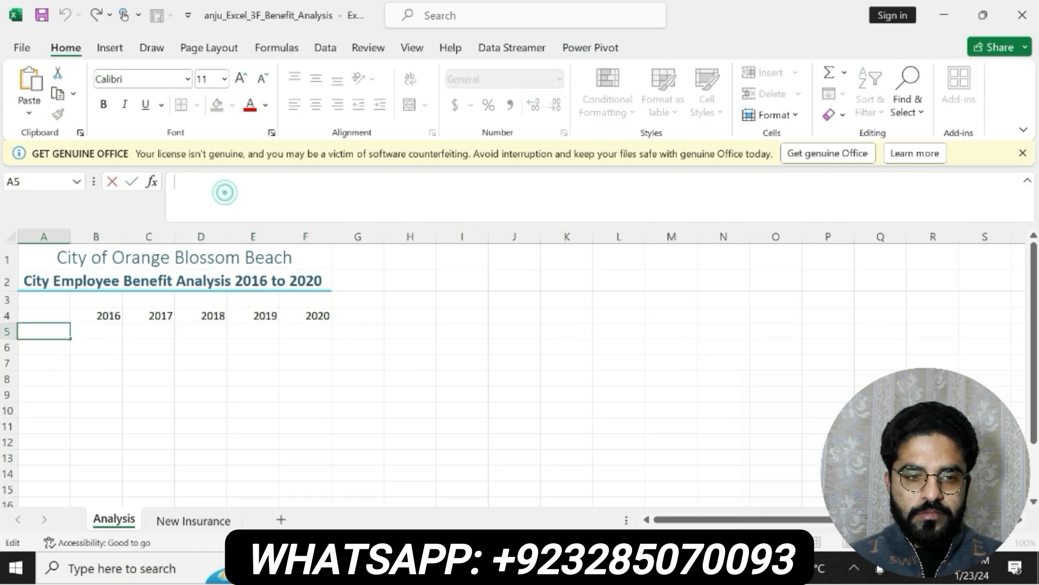
{"action": "key", "text": "ctrl+v"}
{"action": "key", "text": "Return"}
Copy "Percent Increase" from step 4 of the Word instructions into cell A6 of the Analysis sheet in Excel
{"action": "key", "text": "alt+Tab"}
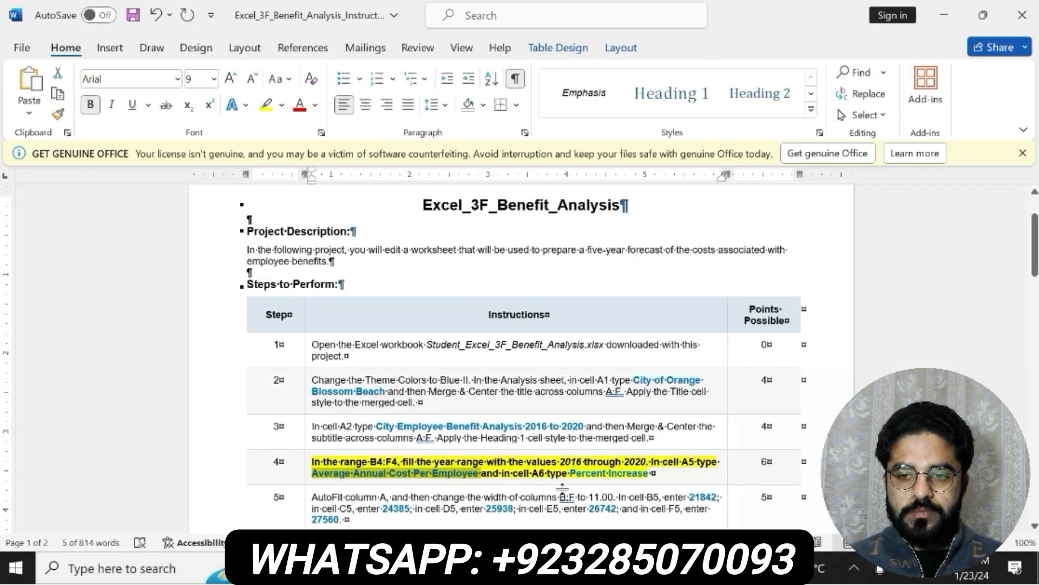
{"action": "left_click_drag", "start_coordinate": [570, 473], "coordinate": [649, 473]}
{"action": "key", "text": "ctrl+c"}
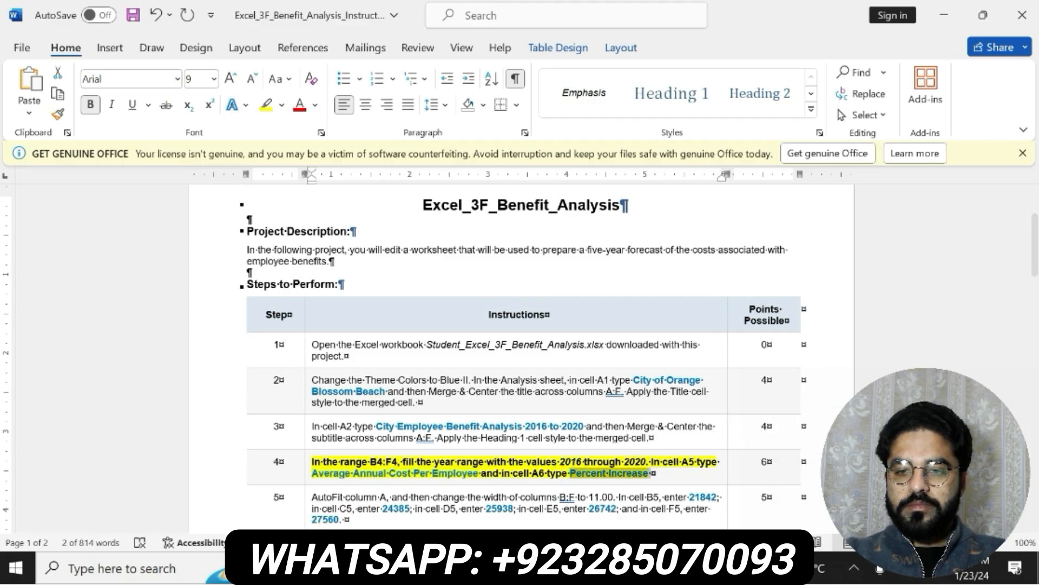
{"action": "key", "text": "alt+Tab"}
{"action": "left_click", "coordinate": [222, 192]}
{"action": "key", "text": "ctrl+v"}
{"action": "key", "text": "Return"}
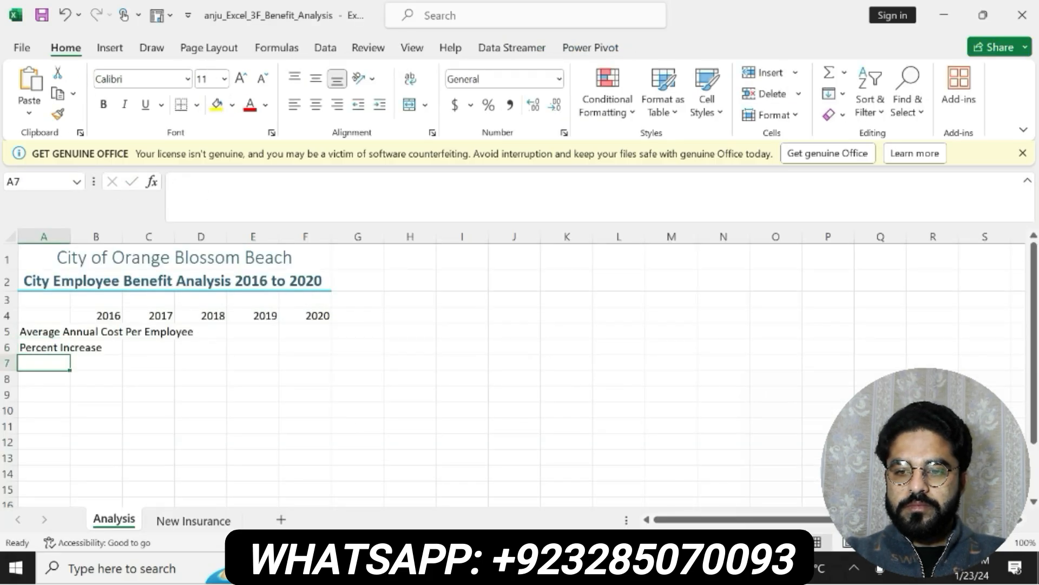
Switch to the Word instructions, undo the formatting of the step 4 text, and make the step 5 text bold with yellow highlighting
{"action": "key", "text": "alt+Tab"}
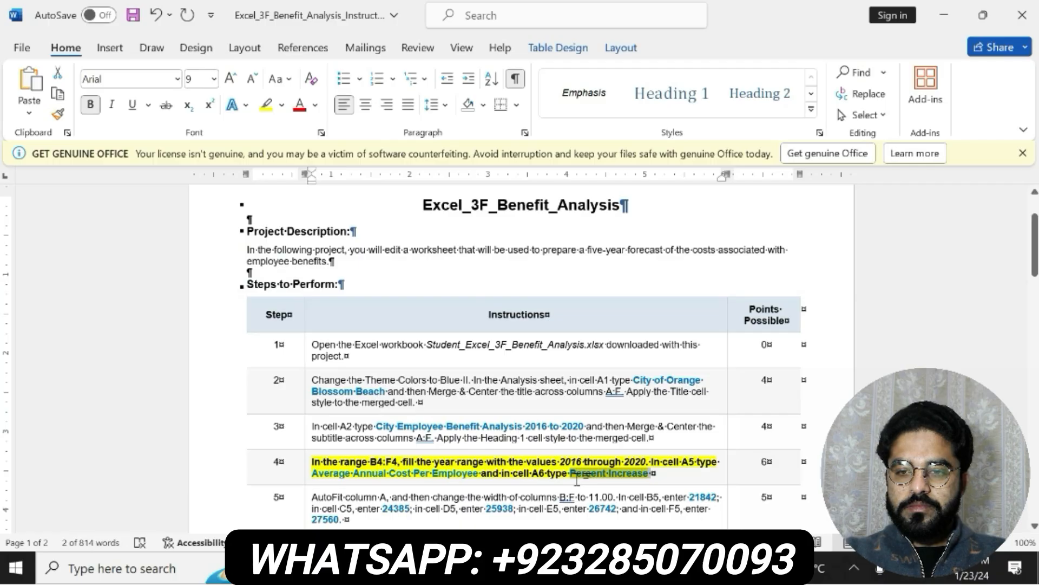
{"action": "triple_click", "coordinate": [577, 480]}
{"action": "scroll", "coordinate": [577, 480], "scroll_direction": "down", "scroll_amount": 3}
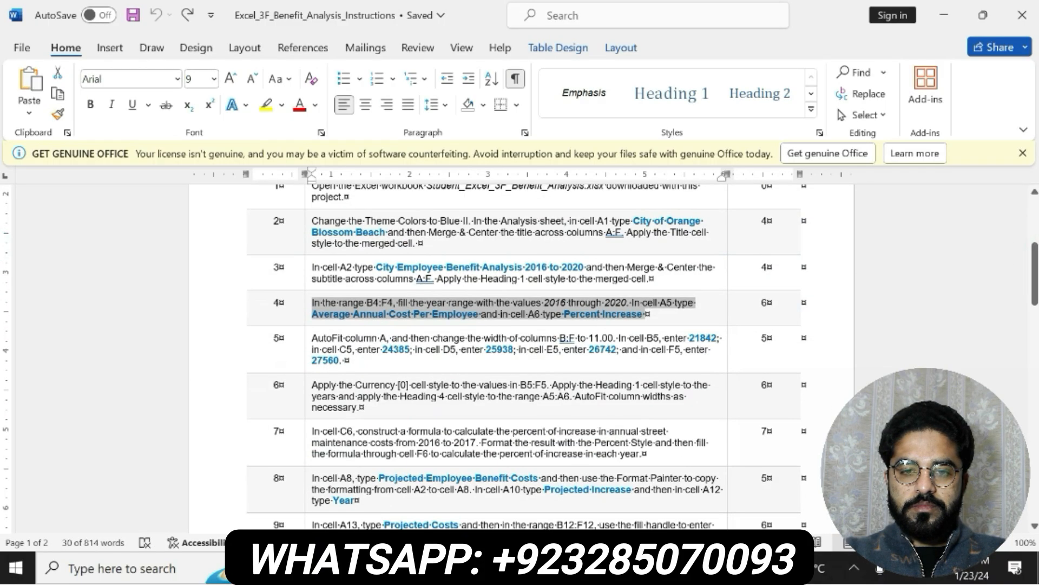
{"action": "triple_click", "coordinate": [379, 348]}
{"action": "left_click", "coordinate": [355, 332]}
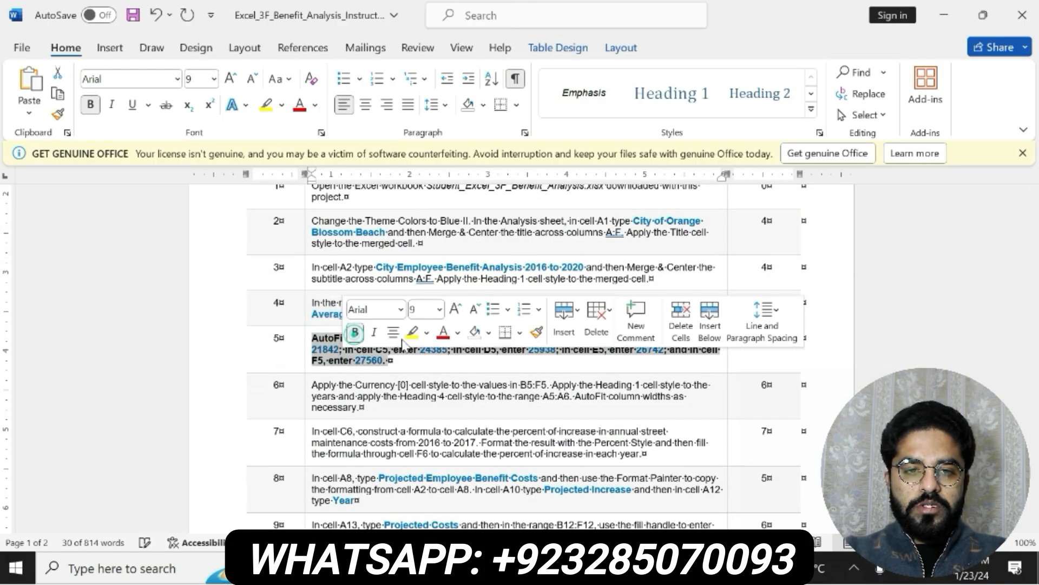
{"action": "left_click", "coordinate": [411, 332]}
Check the column width requirements of step 5 in Word, and in Excel AutoFit the width of column A
{"action": "left_click_drag", "start_coordinate": [311, 337], "coordinate": [637, 338]}
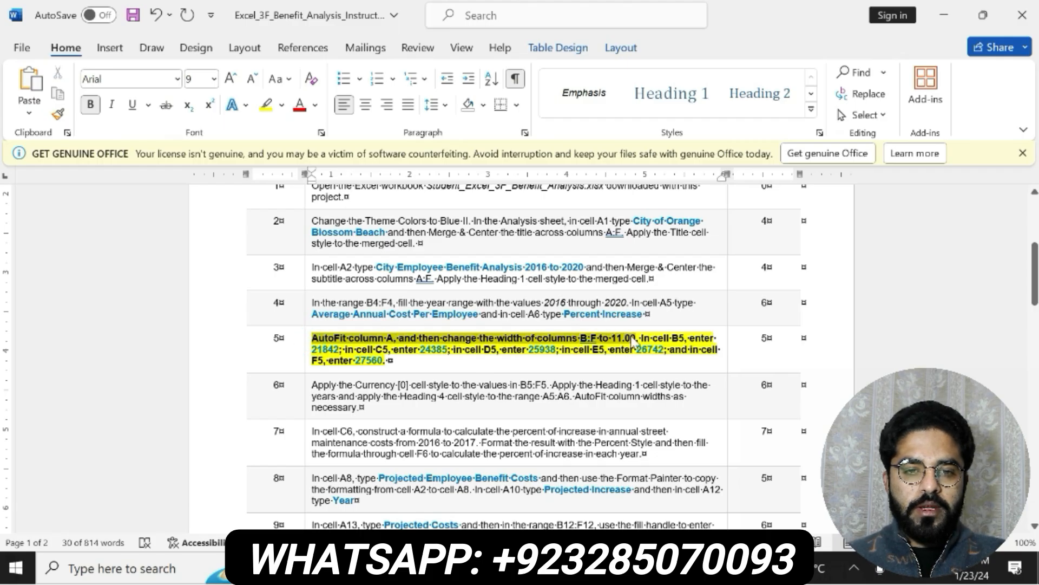
{"action": "key", "text": "alt+Tab"}
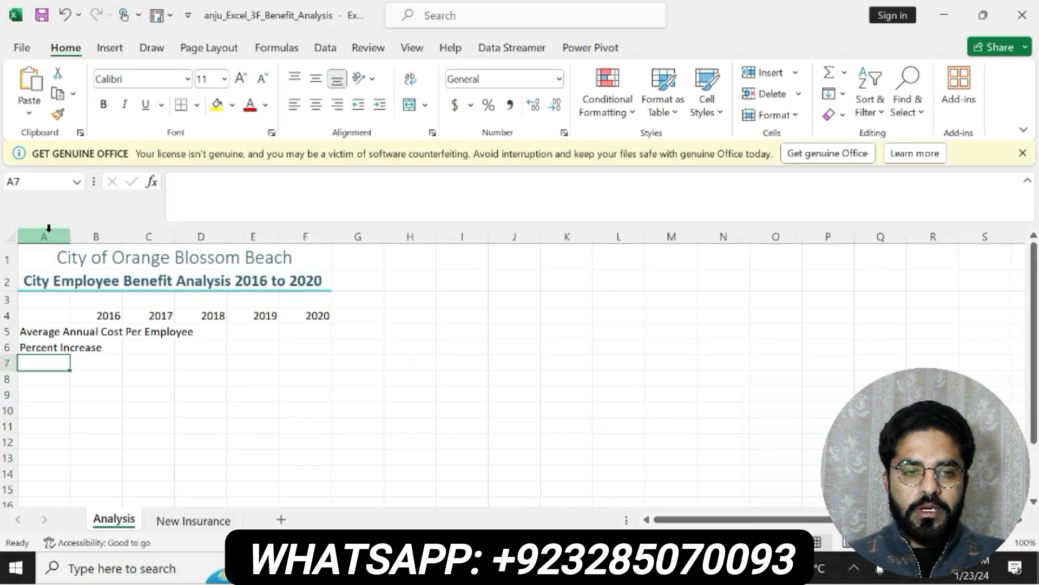
{"action": "left_click", "coordinate": [49, 228]}
{"action": "left_click", "coordinate": [774, 115]}
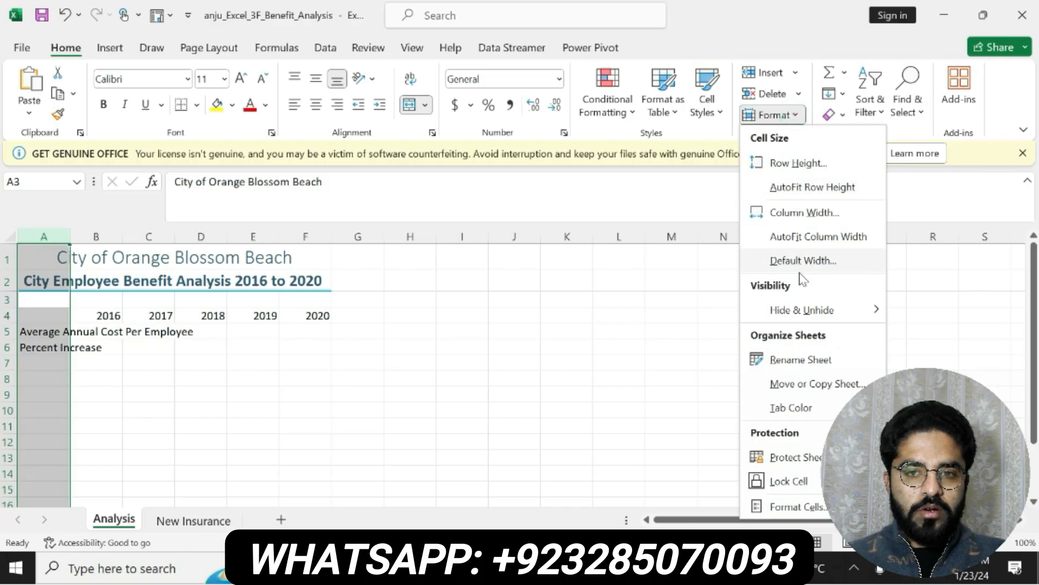
{"action": "left_click", "coordinate": [807, 237]}
Recheck the width requirement of step 5 in Word, and in Excel set the width of columns B through F to 11
{"action": "key", "text": "alt+Tab"}
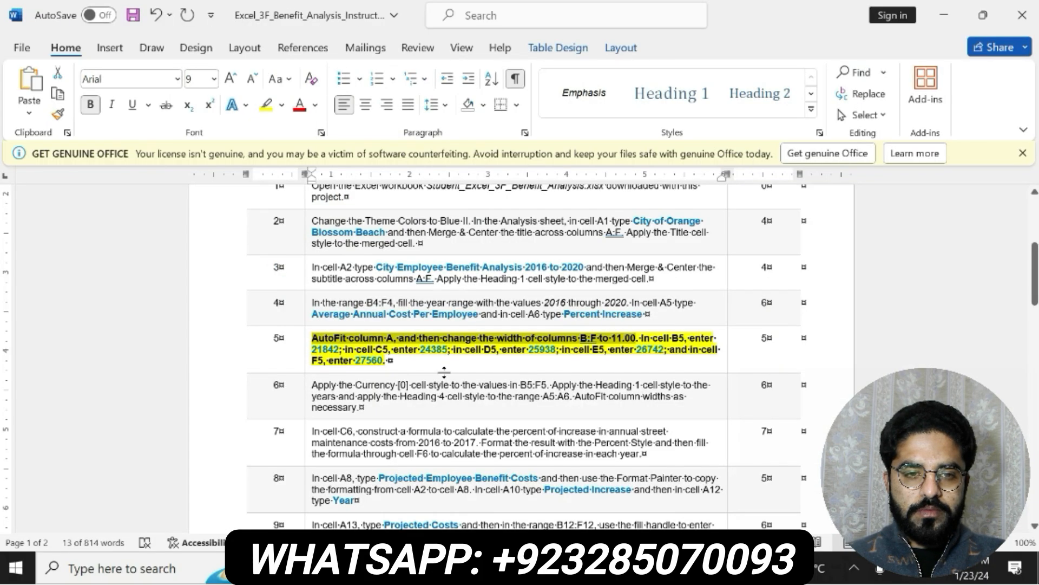
{"action": "left_click", "coordinate": [502, 343]}
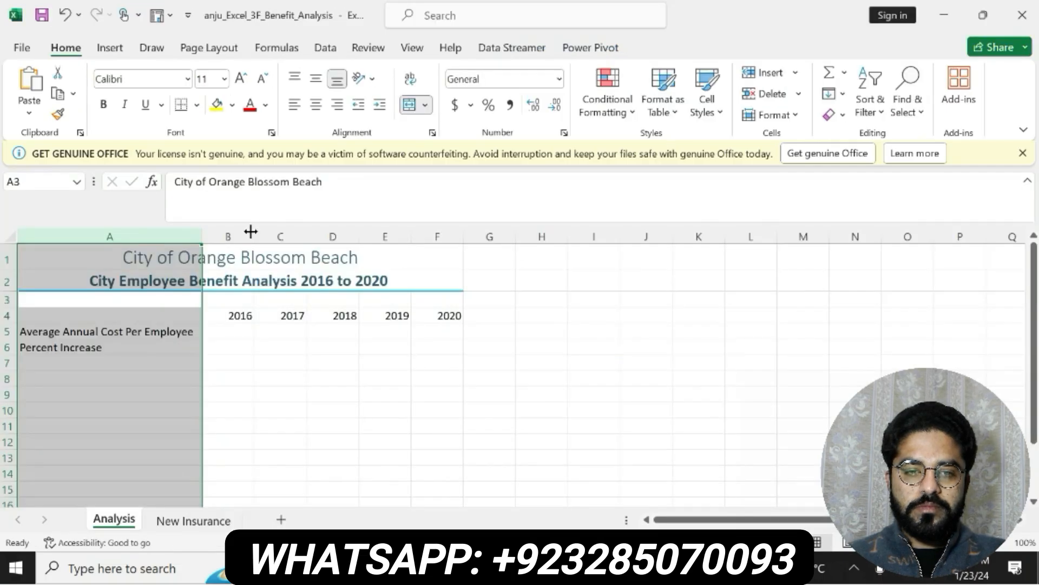
{"action": "left_click_drag", "start_coordinate": [239, 233], "coordinate": [439, 229]}
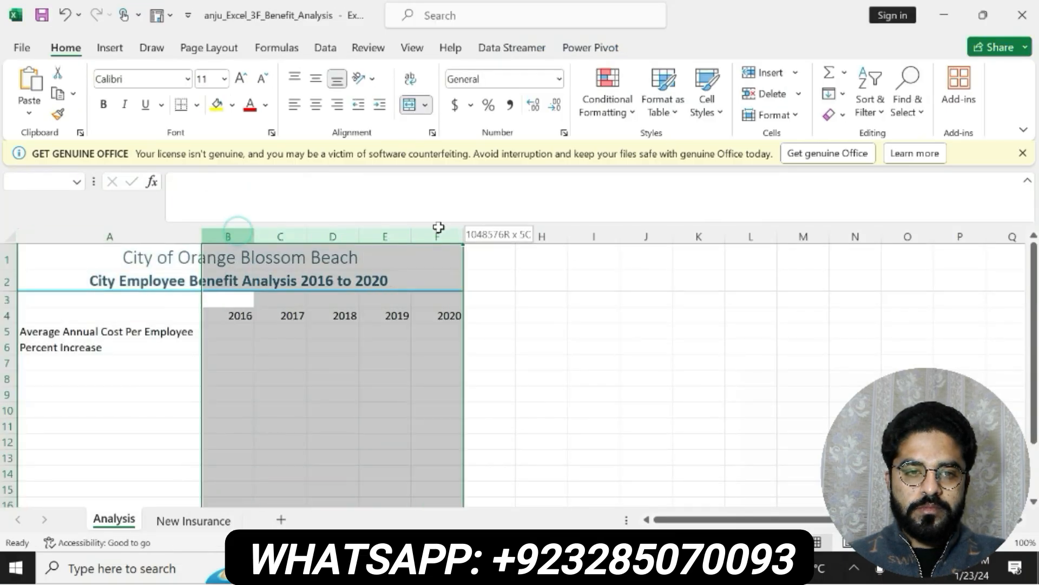
{"action": "right_click", "coordinate": [397, 226]}
{"action": "left_click", "coordinate": [461, 488]}
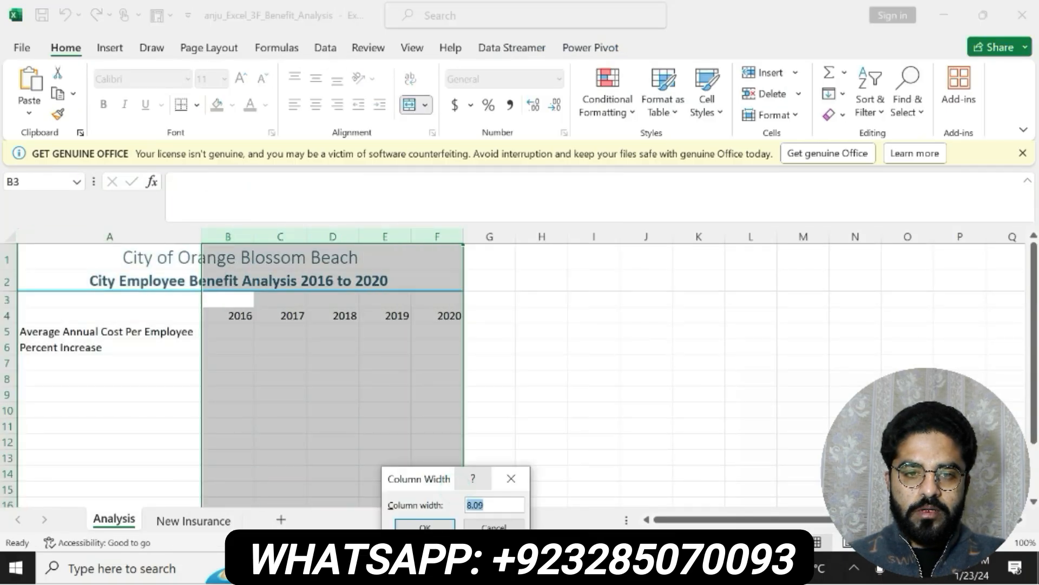
{"action": "type", "text": "11"}
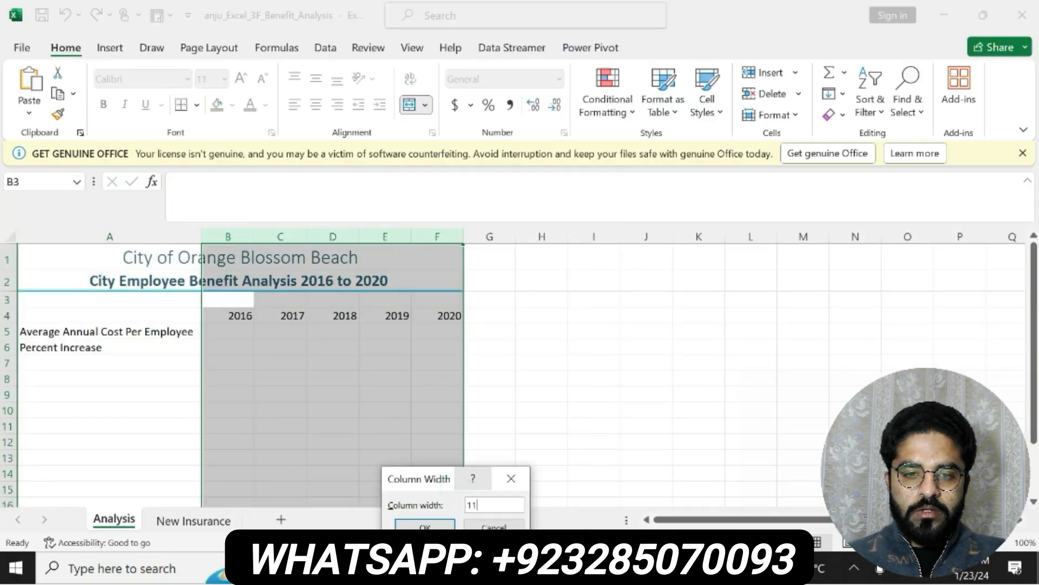
{"action": "left_click", "coordinate": [428, 527]}
Copy the value 21842 from step 5 of the Word instructions into cell B5 of the Analysis sheet in Excel
{"action": "key", "text": "alt+Tab"}
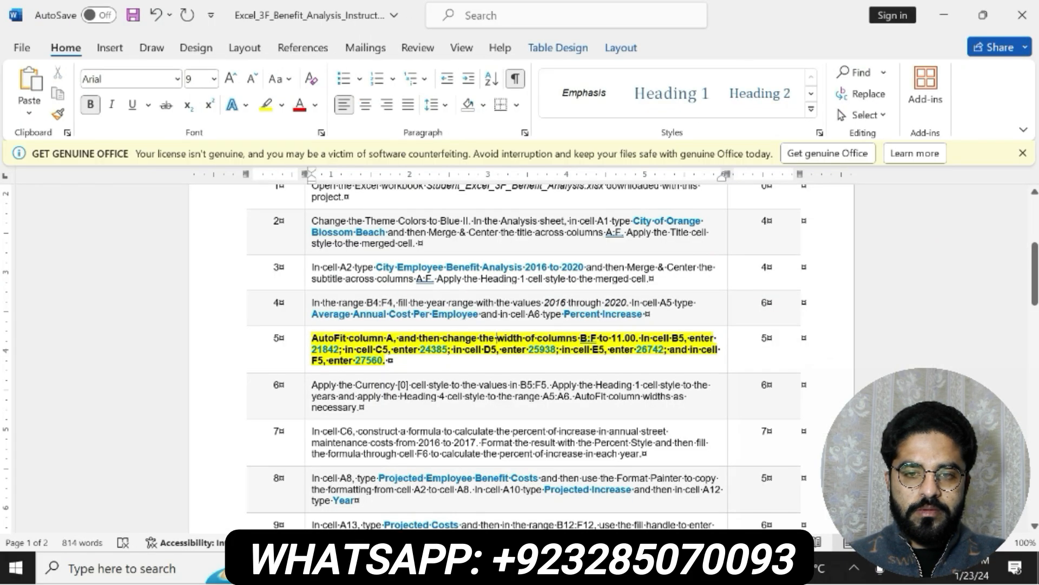
{"action": "left_click_drag", "start_coordinate": [642, 338], "coordinate": [701, 350]}
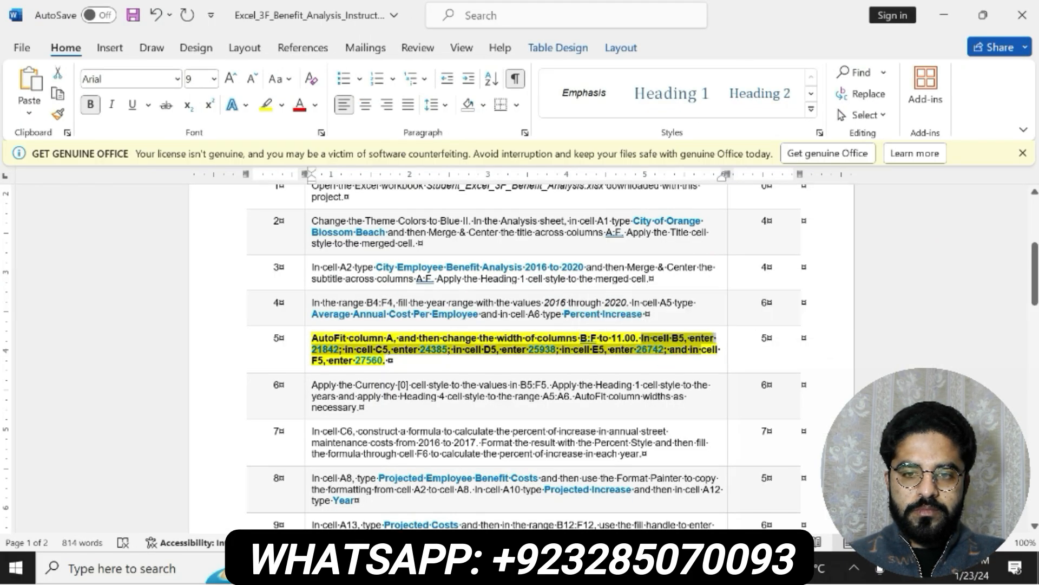
{"action": "left_click", "coordinate": [343, 360]}
{"action": "left_click_drag", "start_coordinate": [339, 349], "coordinate": [312, 349]}
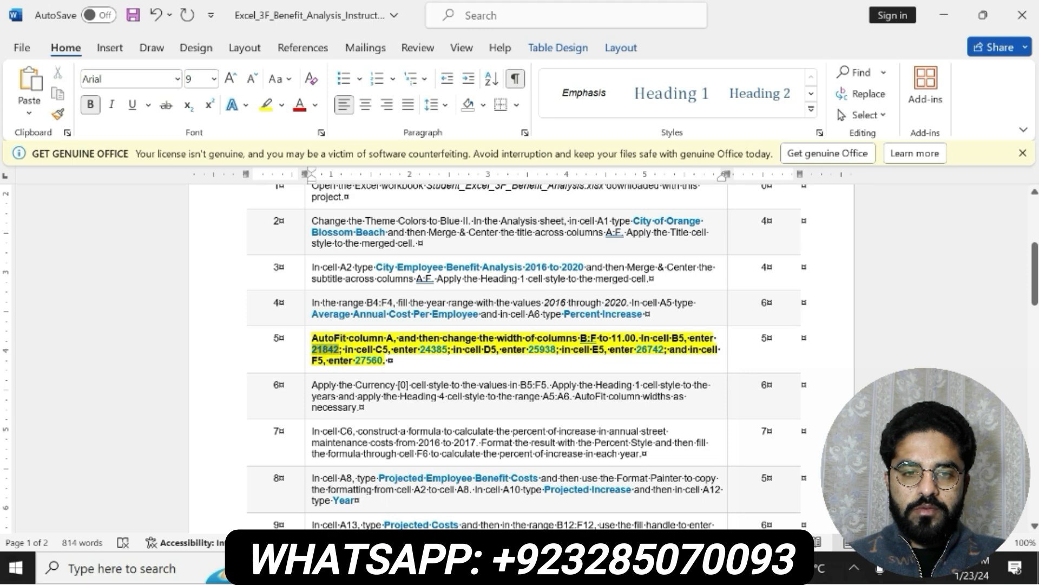
{"action": "key", "text": "alt+Tab"}
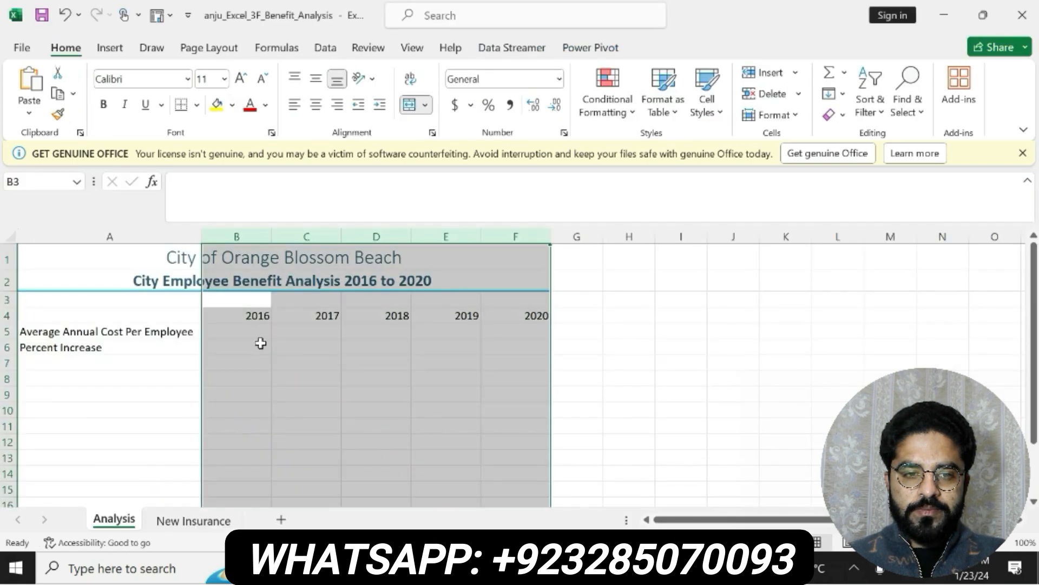
{"action": "left_click", "coordinate": [250, 328]}
{"action": "key", "text": "ctrl+v"}
{"action": "key", "text": "Return"}
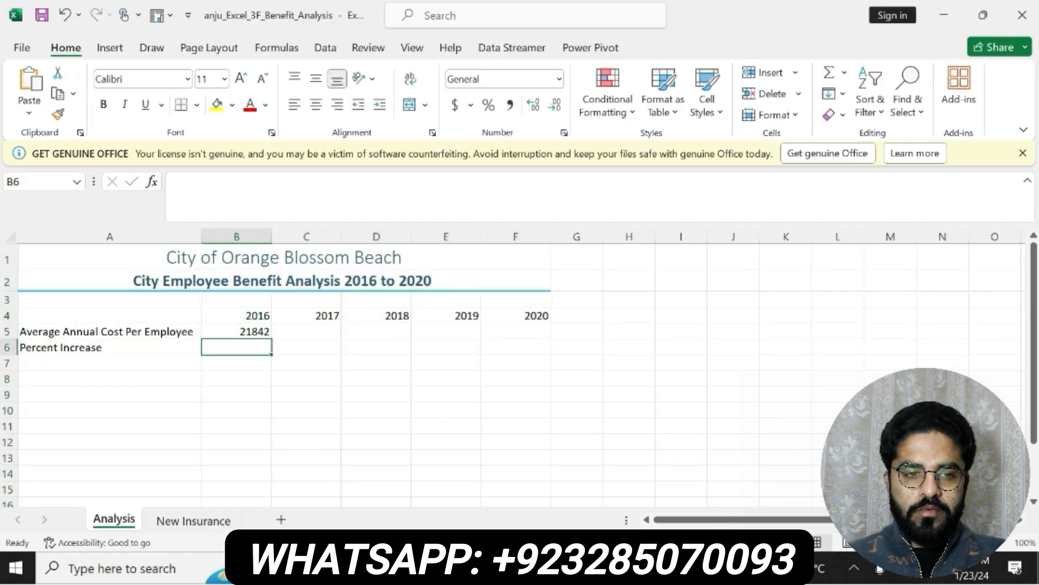
Copy the value 24385 from step 5 of the Word instructions and return to the Analysis sheet in Excel
{"action": "key", "text": "alt+Tab"}
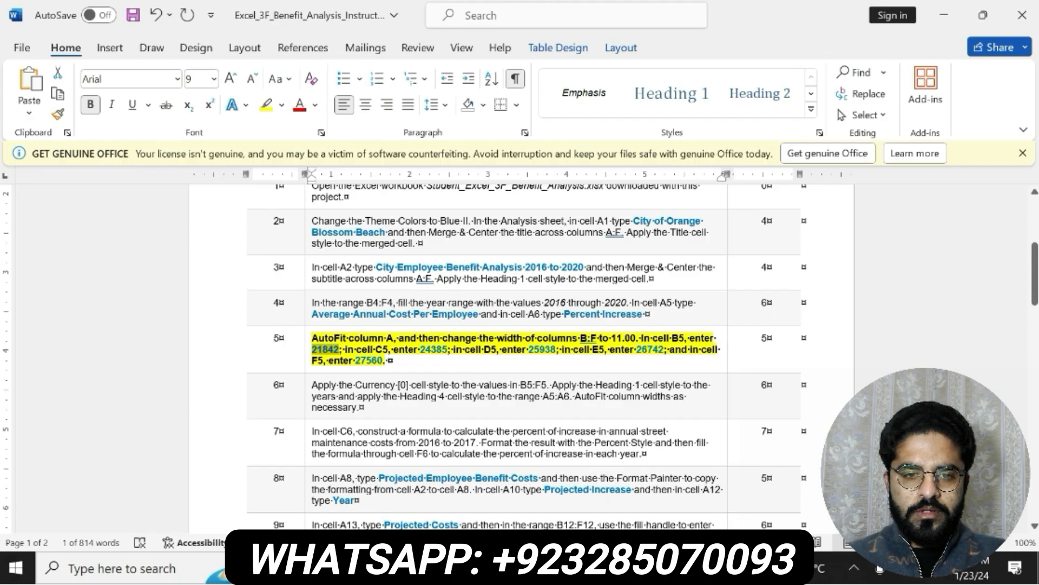
{"action": "left_click_drag", "start_coordinate": [420, 350], "coordinate": [449, 353]}
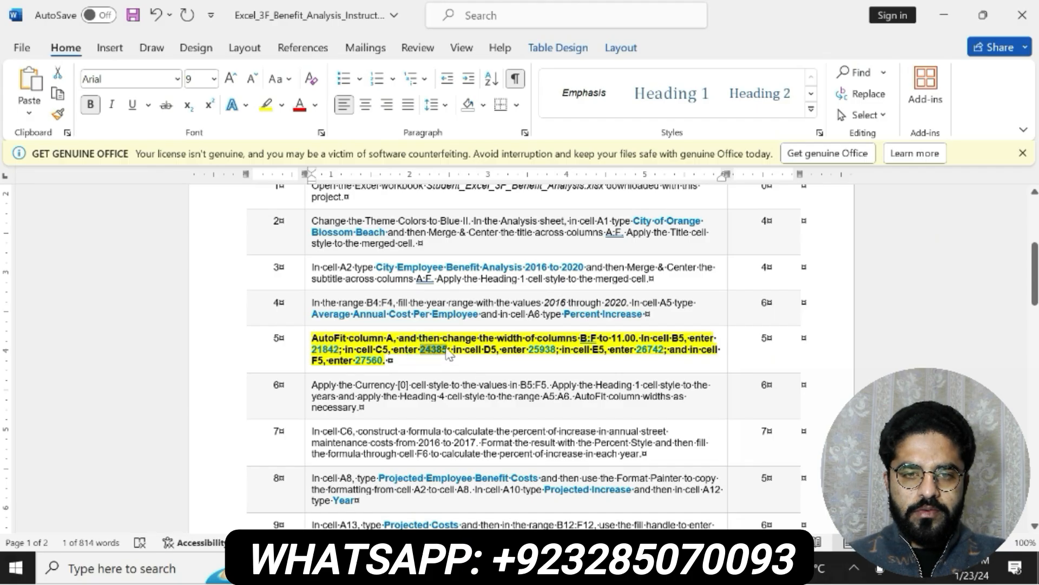
{"action": "key", "text": "ctrl+c"}
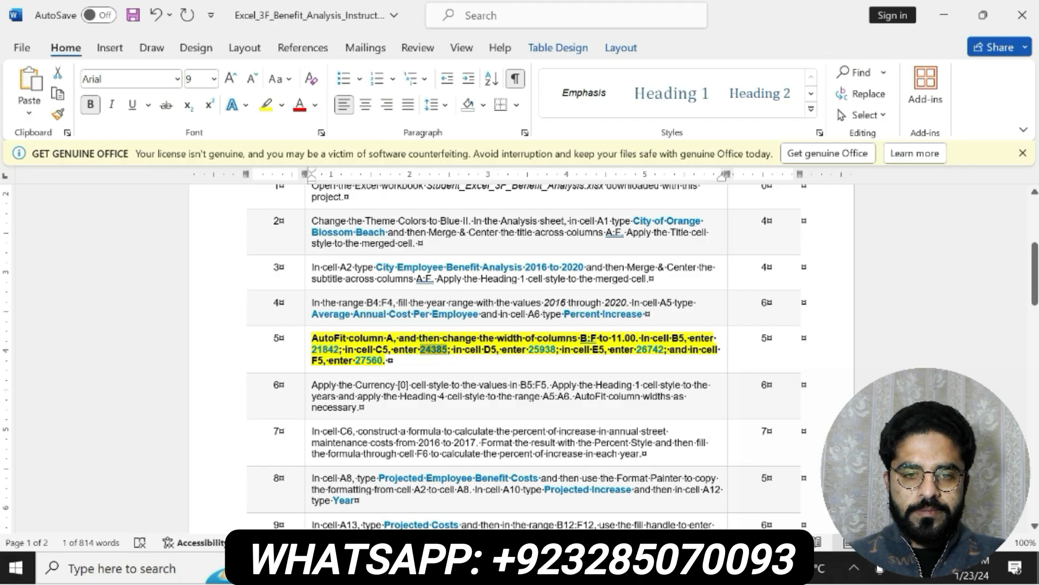
{"action": "key", "text": "alt+Tab"}
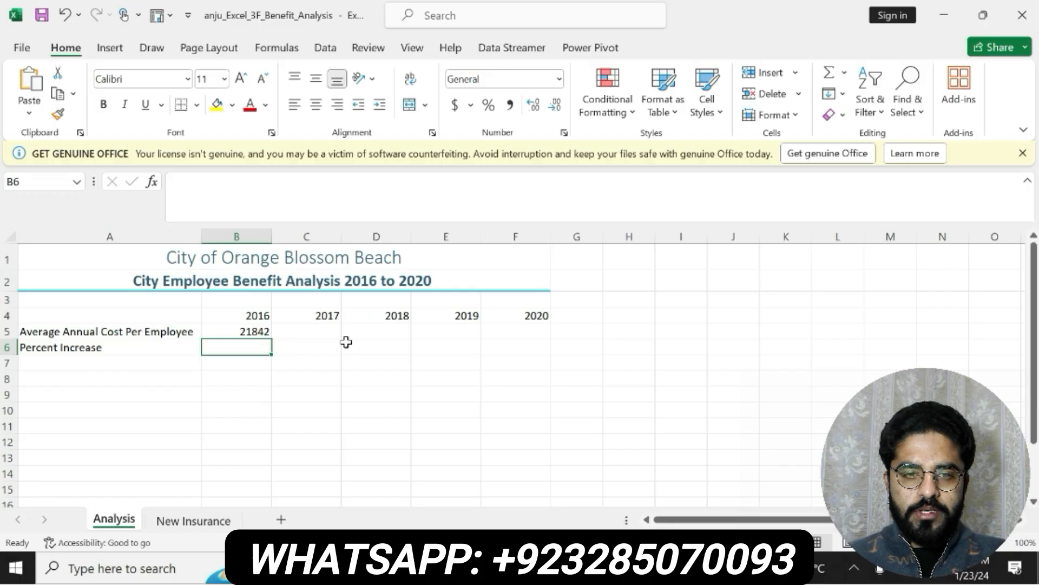
{"action": "key", "text": "alt+Tab"}
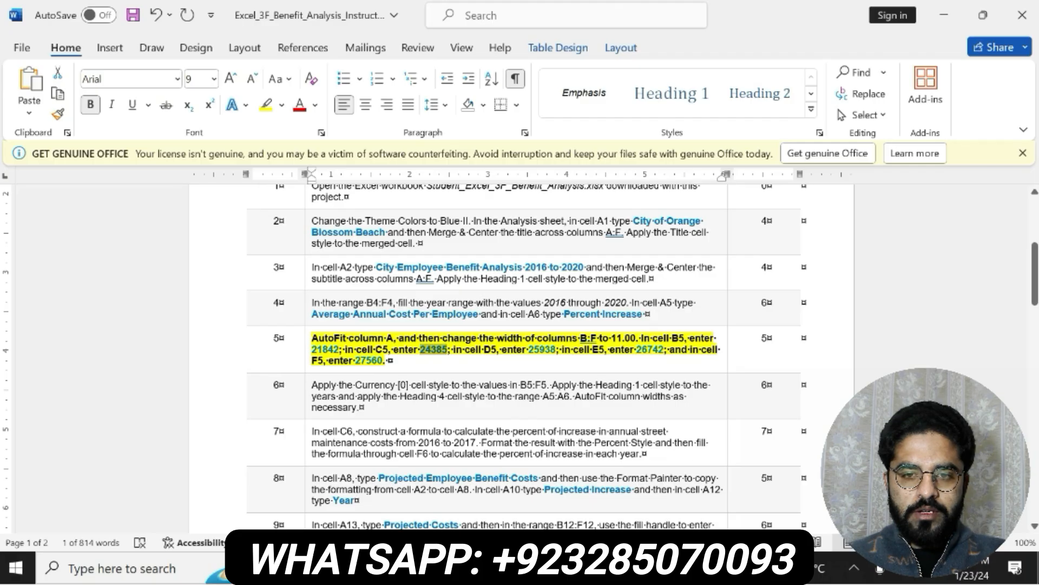
{"action": "key", "text": "alt+Tab"}
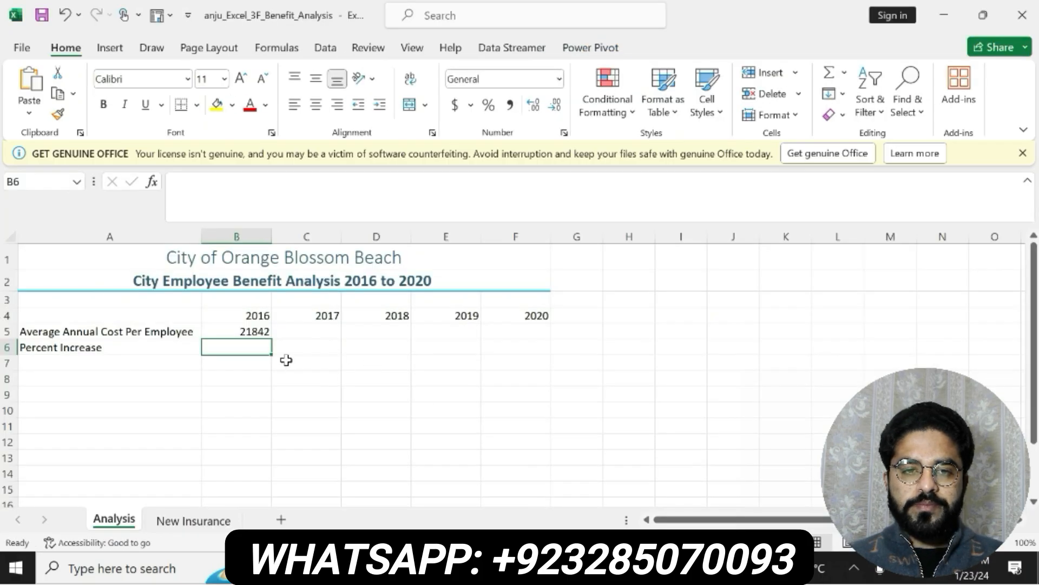
{"action": "type", "text": "24385"}
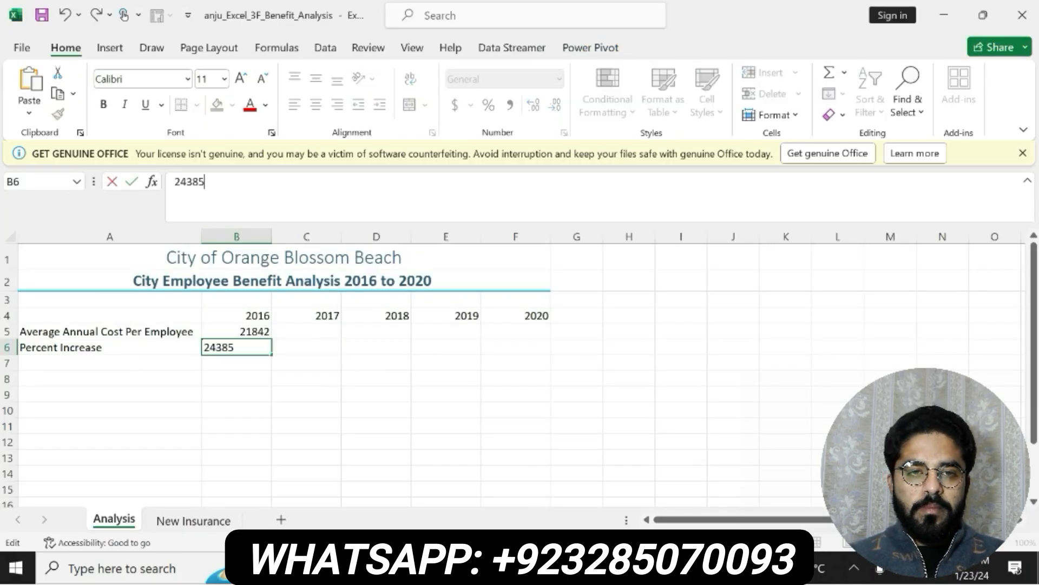
{"action": "key", "text": "Return"}
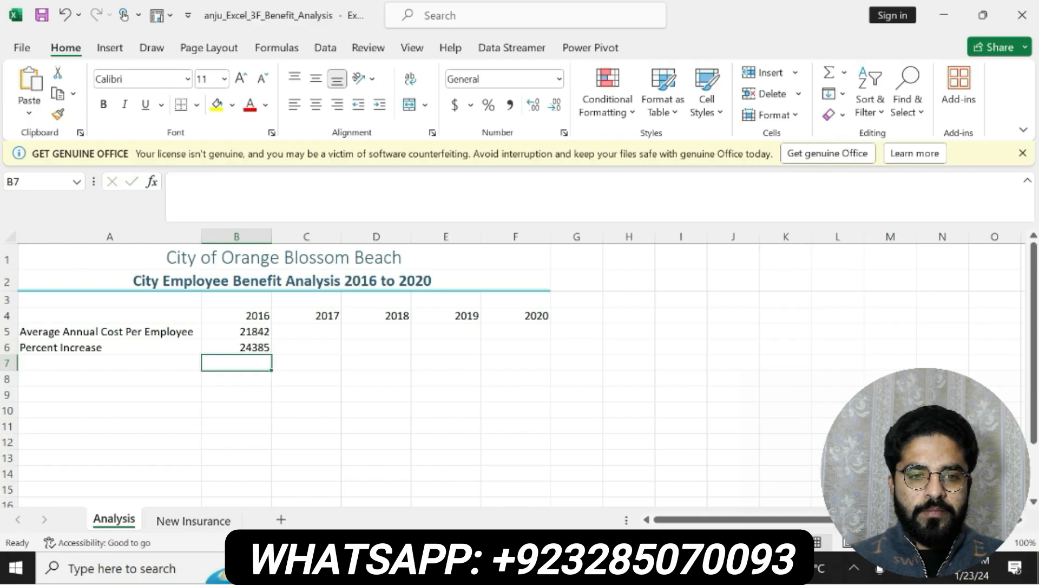
{"action": "key", "text": "ctrl+z"}
Enter 24385 in cell C5 as the 2017 average annual cost per employee
{"action": "left_click", "coordinate": [311, 332]}
{"action": "type", "text": "24385"}
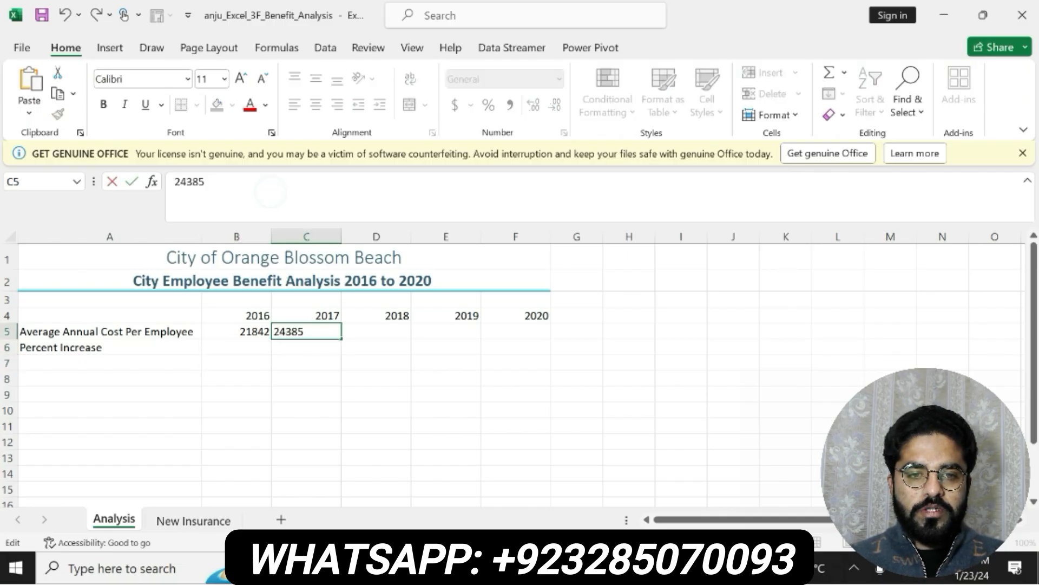
{"action": "key", "text": "Return"}
Copy the value 25938 from step 5 of the Word instructions into cell D5 of the Analysis sheet in Excel
{"action": "key", "text": "alt+Tab"}
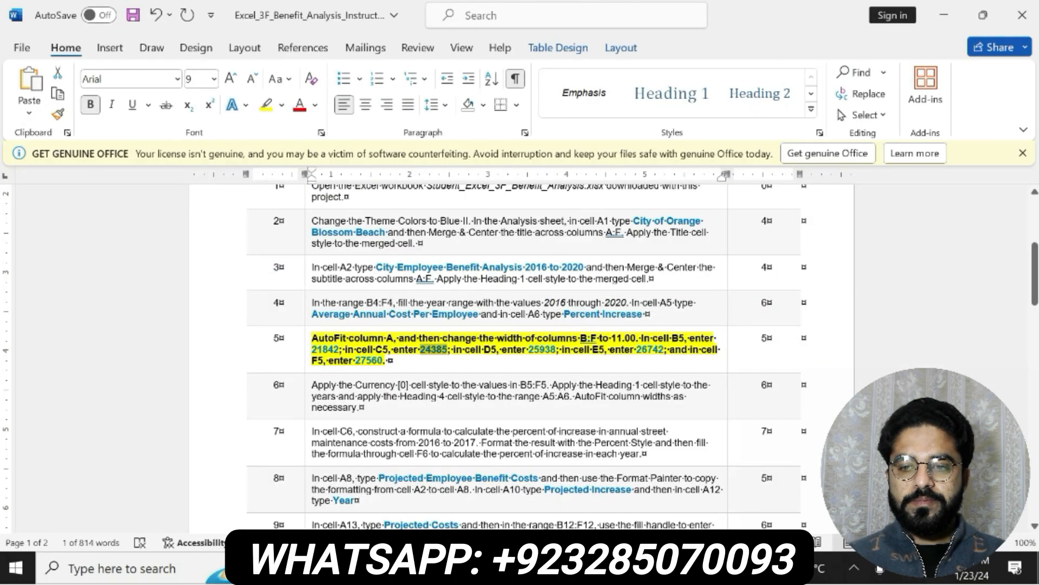
{"action": "left_click_drag", "start_coordinate": [528, 350], "coordinate": [556, 351]}
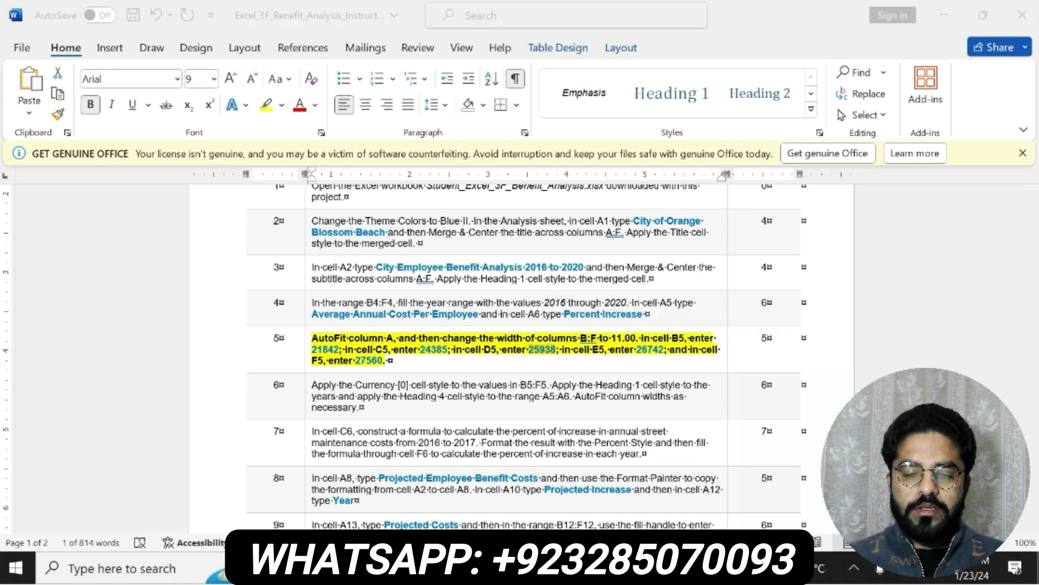
{"action": "key", "text": "alt+Tab"}
{"action": "left_click", "coordinate": [376, 331]}
{"action": "left_click", "coordinate": [336, 175]}
{"action": "key", "text": "ctrl+v"}
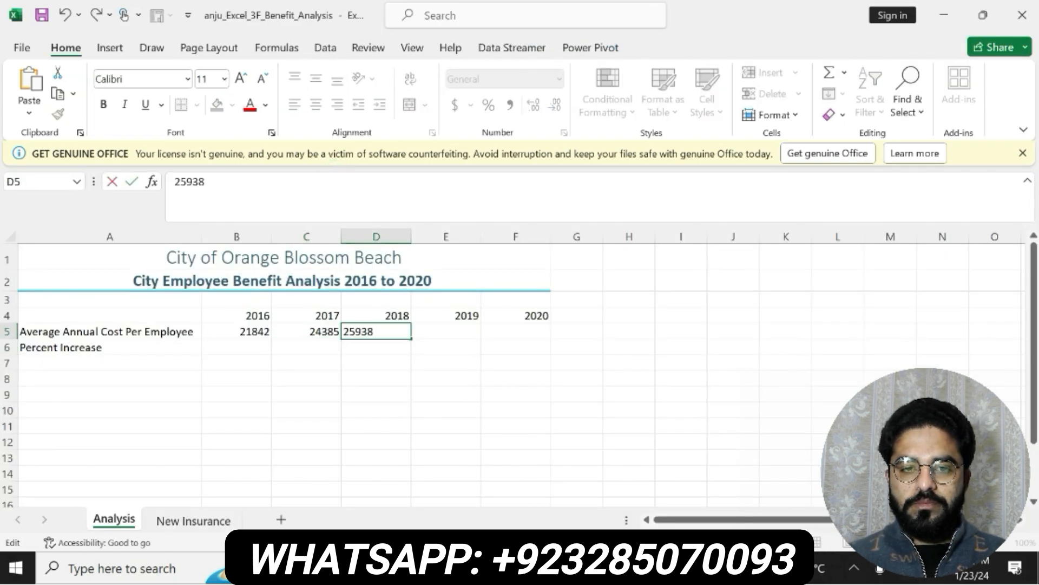
{"action": "key", "text": "Return"}
Copy the value 26742 from step 5 of the Word instructions into cell E5 of the Analysis sheet in Excel
{"action": "key", "text": "alt+Tab"}
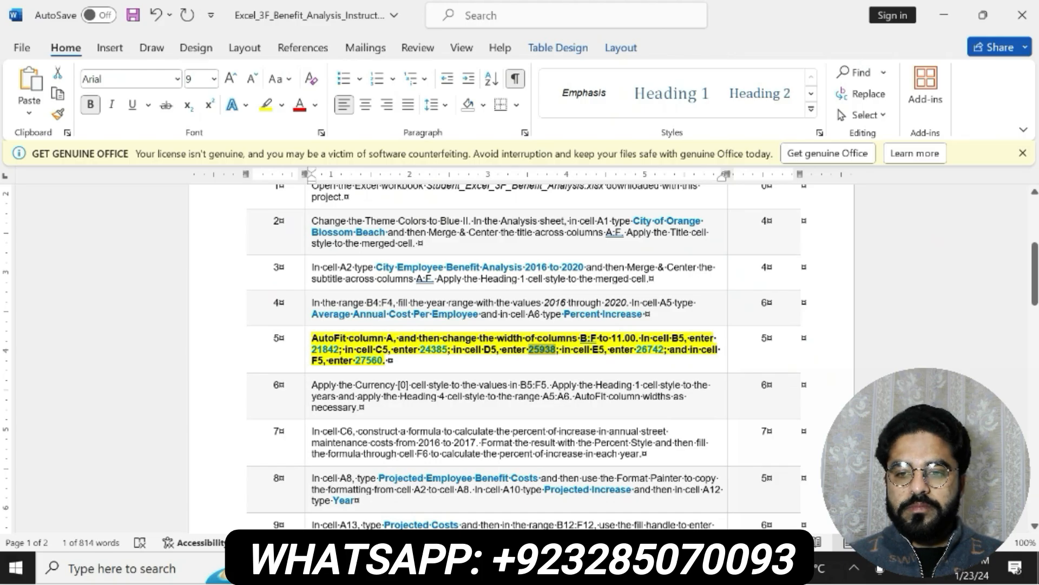
{"action": "left_click_drag", "start_coordinate": [636, 349], "coordinate": [662, 350]}
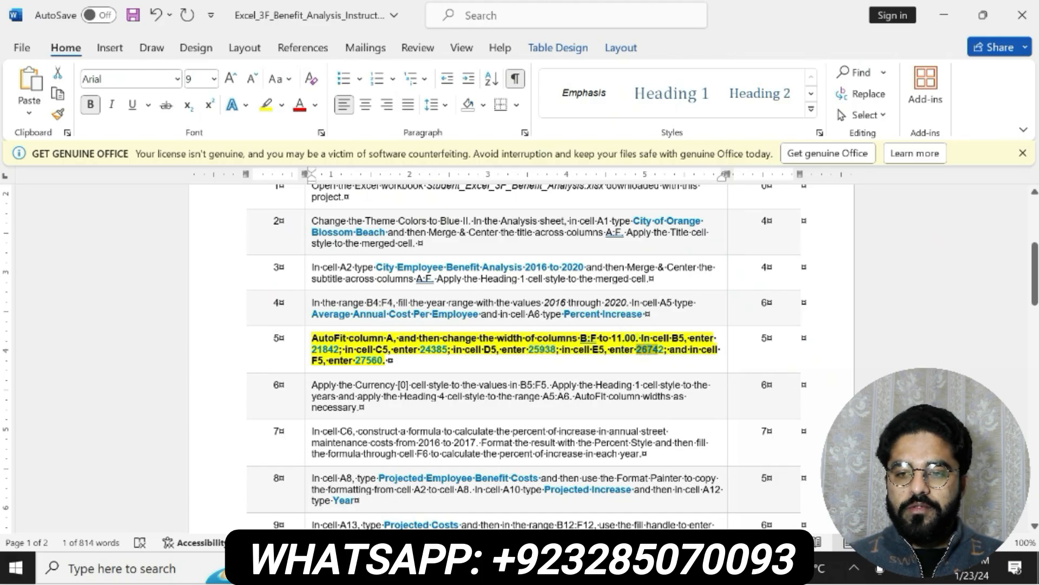
{"action": "key", "text": "ctrl+c"}
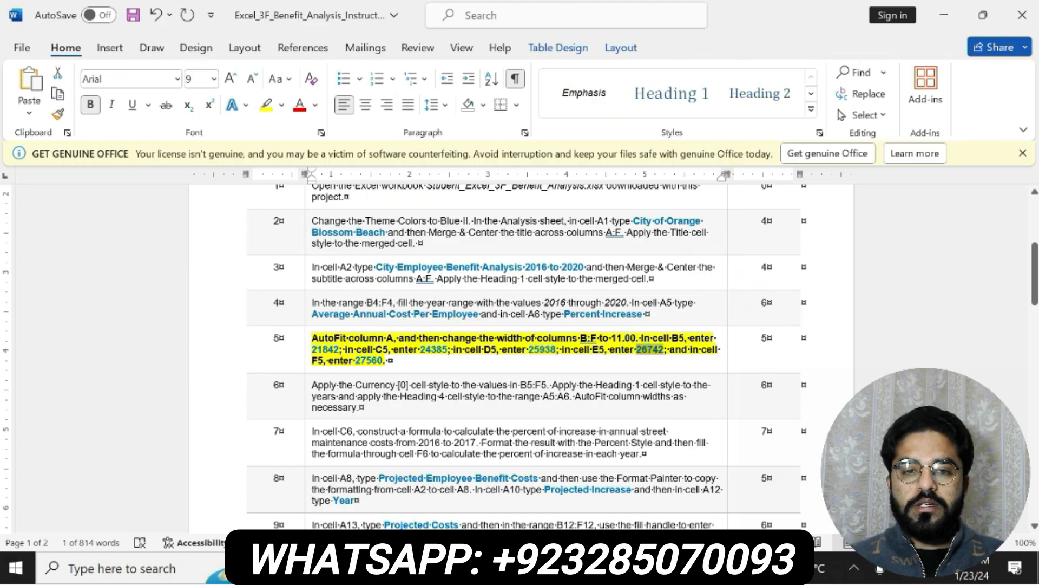
{"action": "key", "text": "alt+Tab"}
{"action": "double_click", "coordinate": [467, 331]}
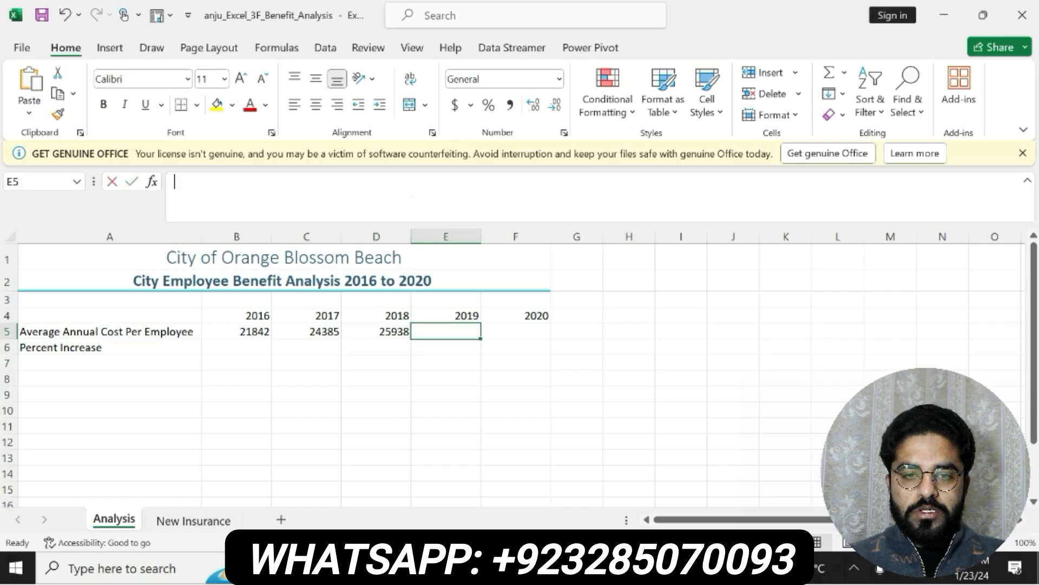
{"action": "key", "text": "ctrl+v"}
{"action": "key", "text": "Return"}
Copy the value 27560 from step 5 of the Word instructions into cell F5 of the Analysis sheet in Excel
{"action": "key", "text": "alt+Tab"}
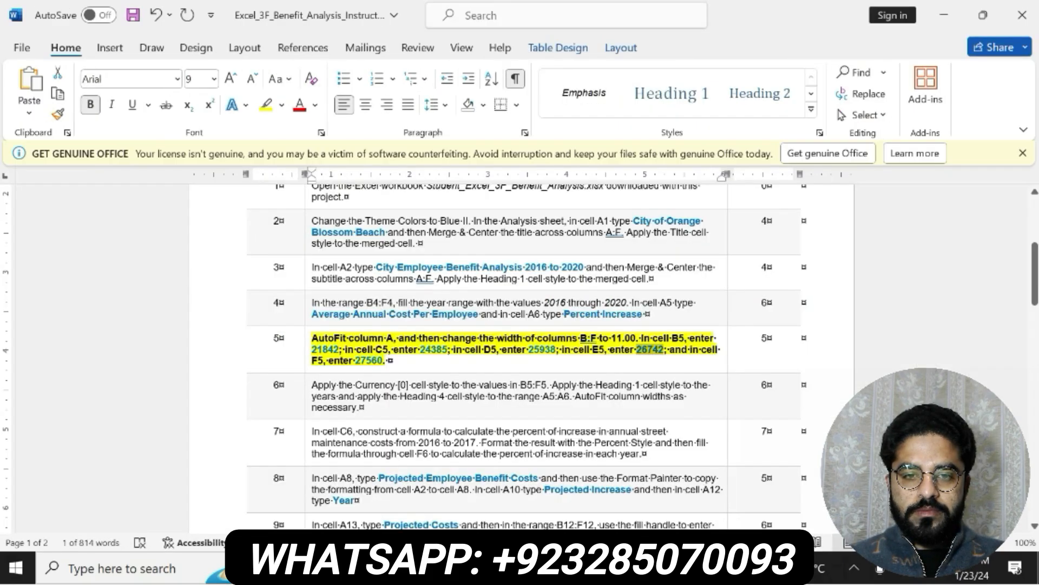
{"action": "double_click", "coordinate": [368, 360]}
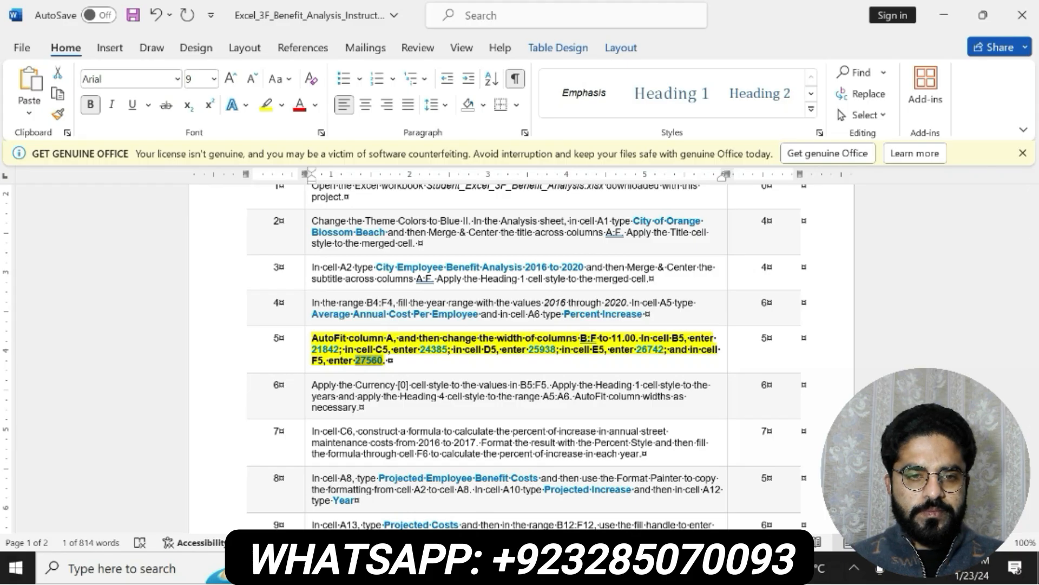
{"action": "key", "text": "alt+Tab"}
{"action": "double_click", "coordinate": [516, 332]}
{"action": "key", "text": "ctrl+v"}
{"action": "key", "text": "Return"}
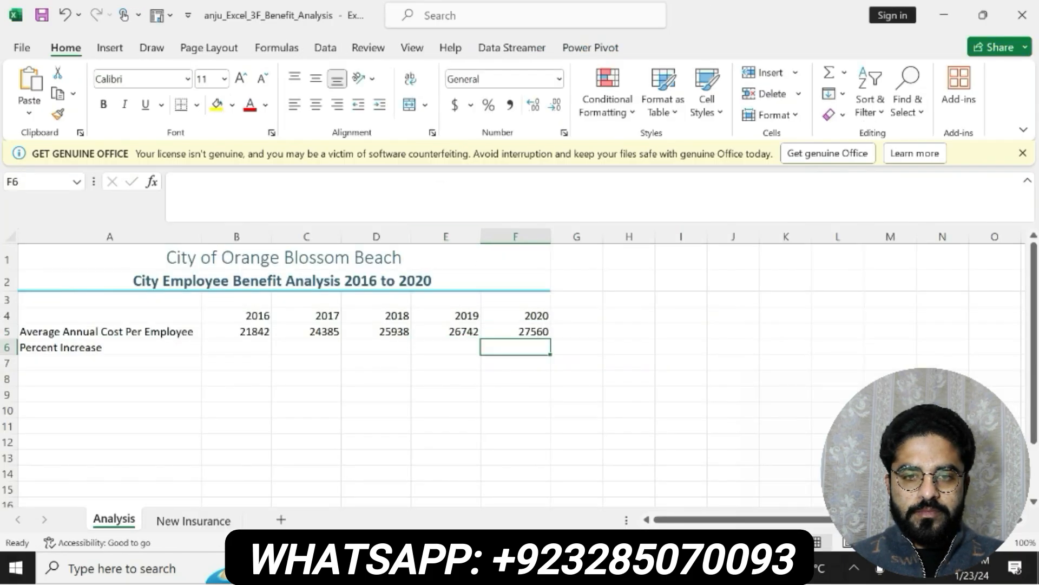
Switch to the Word instructions, undo the formatting of the step 5 text, and make the step 6 text bold with yellow highlighting
{"action": "key", "text": "alt+Tab"}
{"action": "key", "text": "ctrl+z"}
{"action": "key", "text": "ctrl+z"}
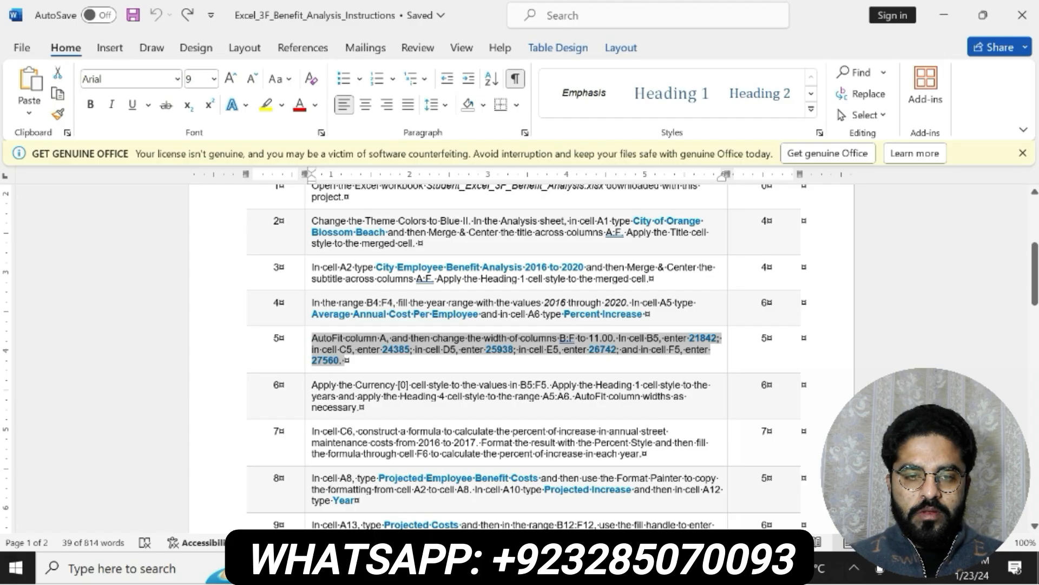
{"action": "left_click_drag", "start_coordinate": [314, 385], "coordinate": [415, 408]}
{"action": "left_click", "coordinate": [434, 390]}
{"action": "left_click", "coordinate": [492, 388]}
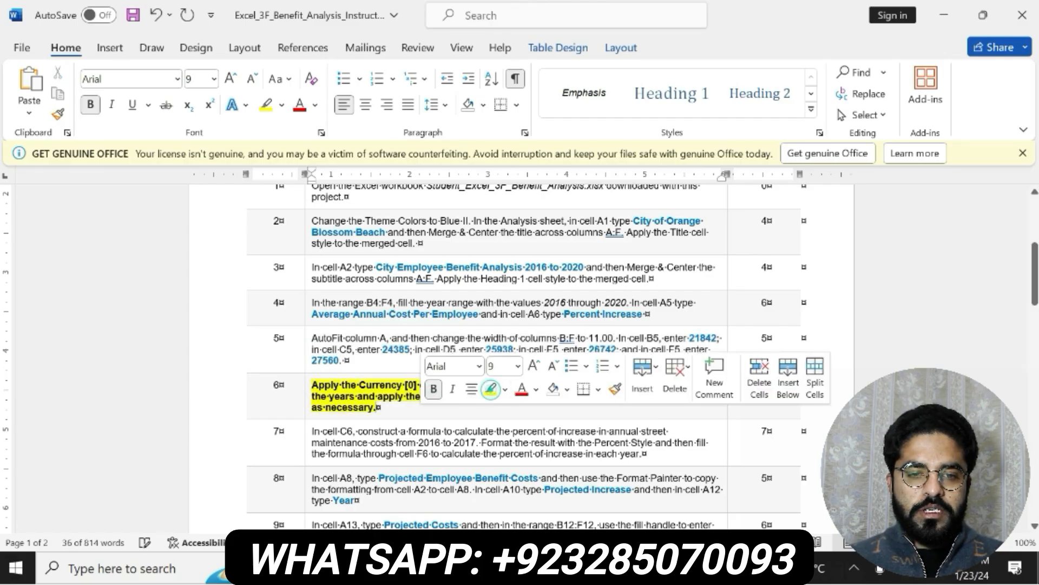
Copy the range reference B5:F5 from step 6 in Word, and in Excel format that range as Currency with no decimal places
{"action": "left_click", "coordinate": [317, 382]}
{"action": "left_click_drag", "start_coordinate": [472, 385], "coordinate": [565, 388]}
{"action": "left_click", "coordinate": [551, 382]}
{"action": "double_click", "coordinate": [551, 385]}
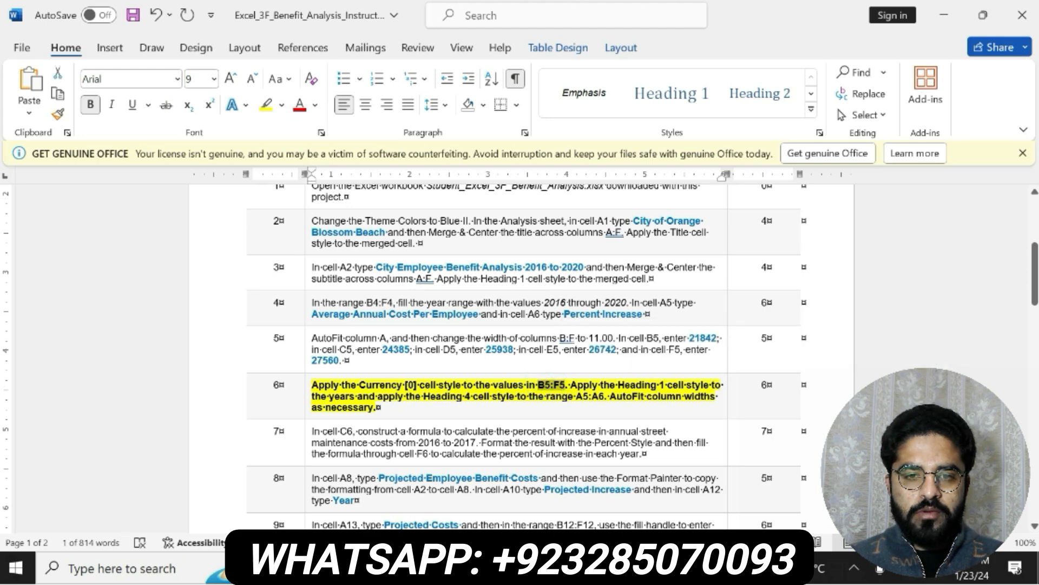
{"action": "key", "text": "alt+Tab"}
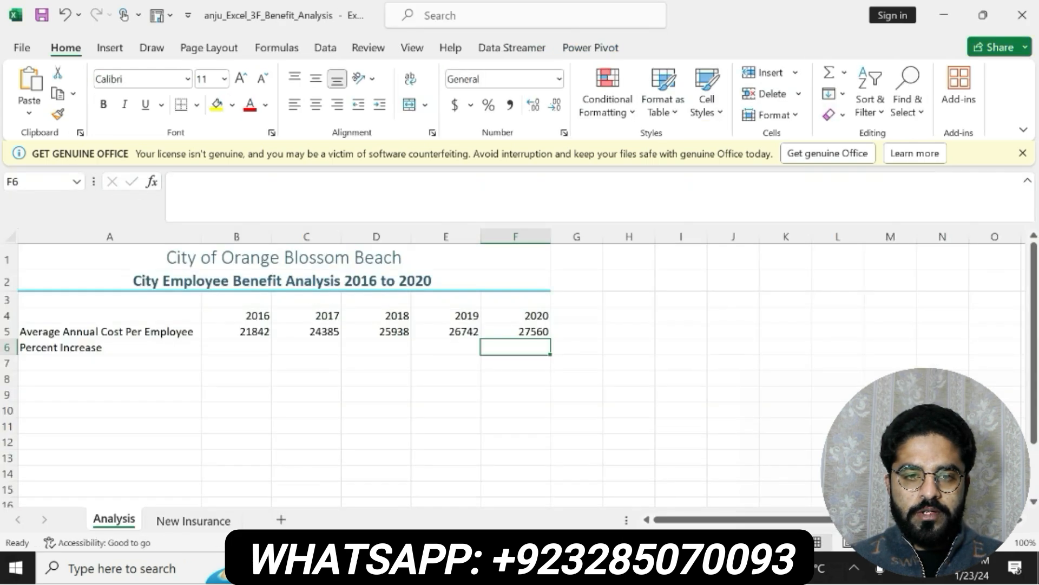
{"action": "key", "text": "ctrl+v"}
{"action": "key", "text": "Return"}
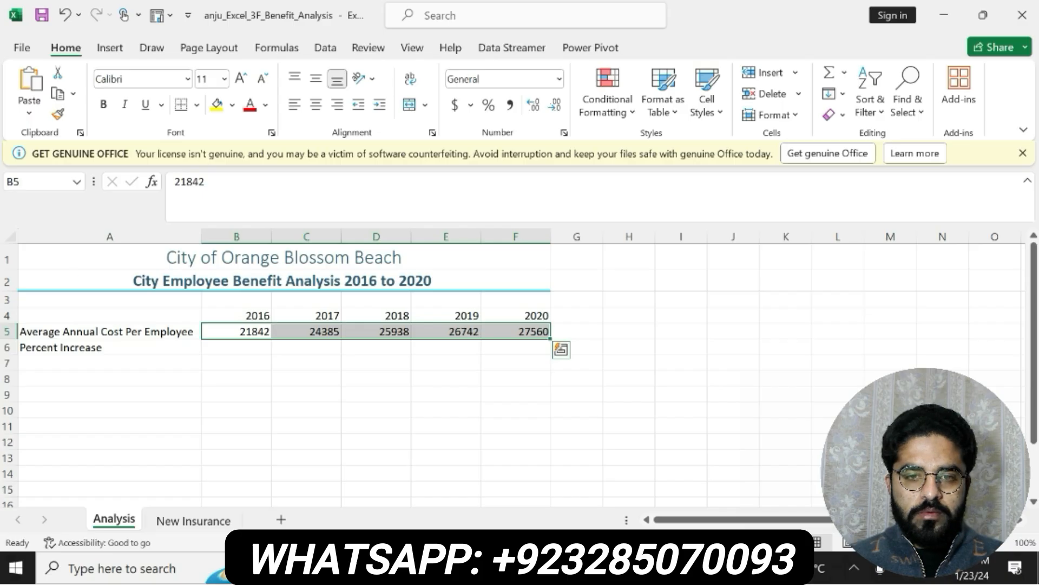
{"action": "left_click", "coordinate": [560, 80]}
{"action": "left_click", "coordinate": [525, 189]}
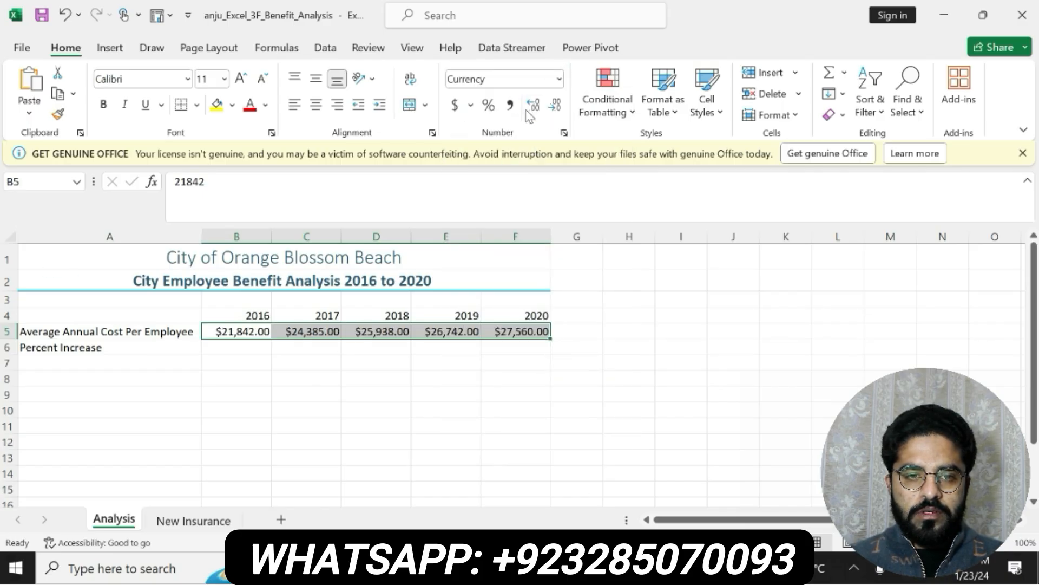
{"action": "left_click", "coordinate": [549, 105]}
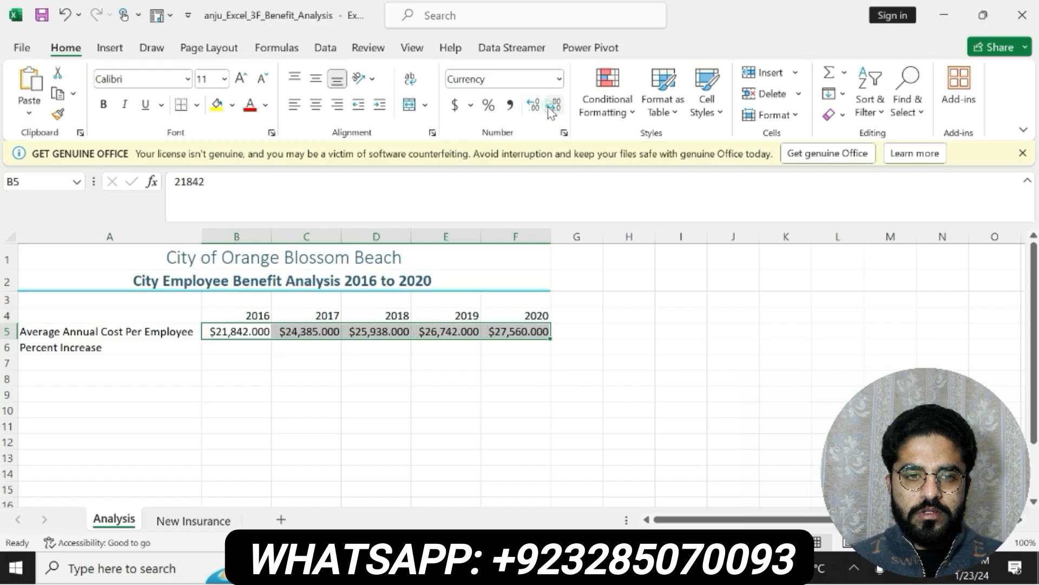
{"action": "left_click", "coordinate": [550, 105]}
Check step 6 of the Word instructions and reselect the range B5:F5 on the Analysis sheet in Excel
{"action": "key", "text": "alt+Tab"}
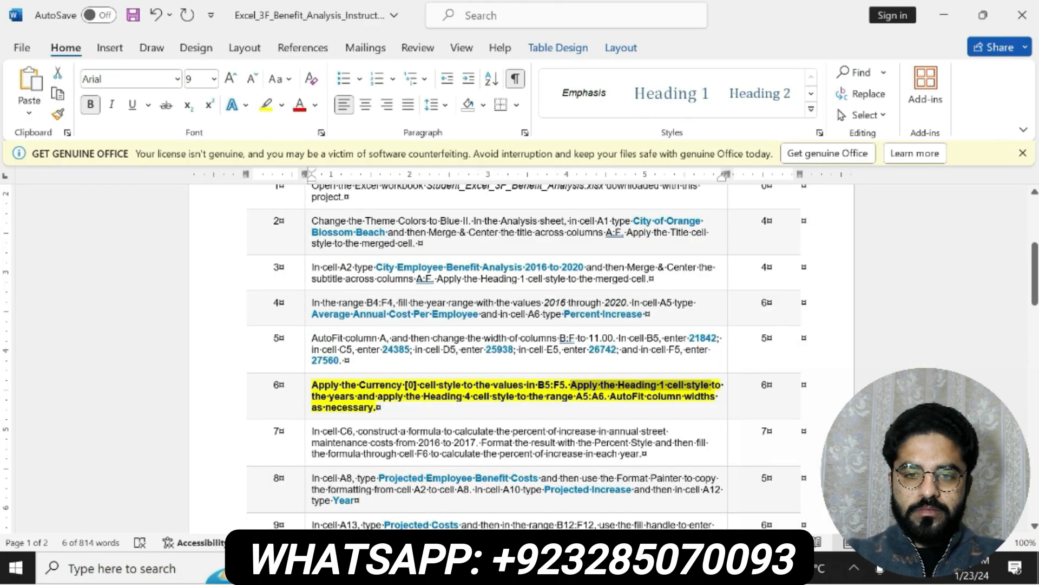
{"action": "double_click", "coordinate": [551, 384]}
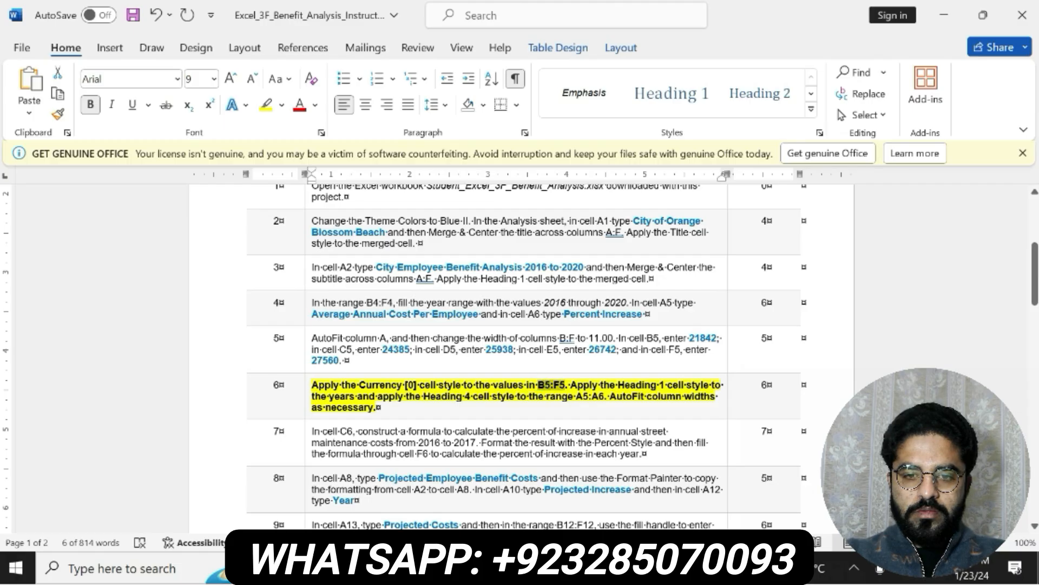
{"action": "key", "text": "alt+Tab"}
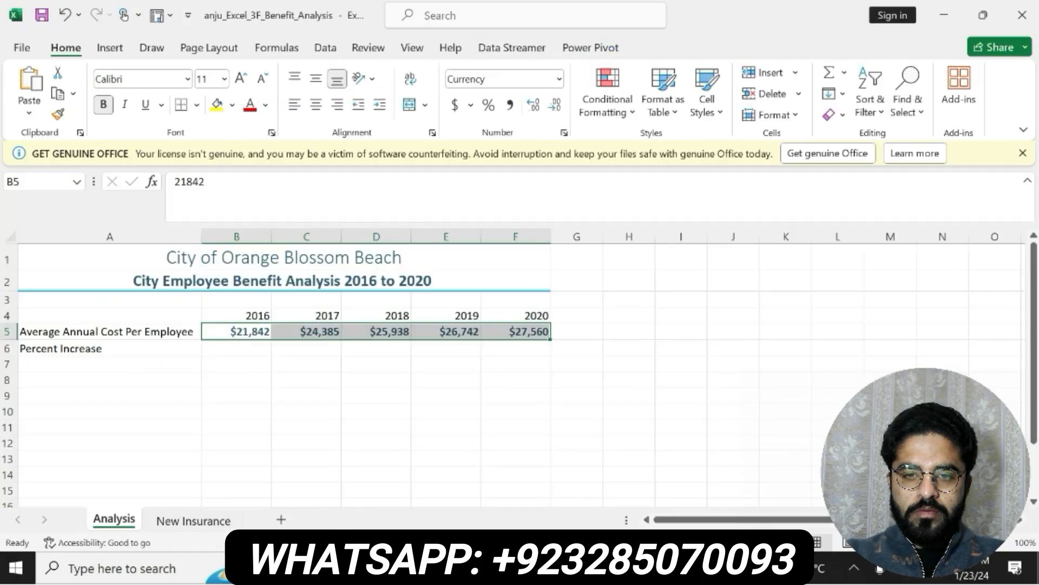
{"action": "left_click", "coordinate": [27, 183]}
{"action": "key", "text": "ctrl+v"}
{"action": "key", "text": "Return"}
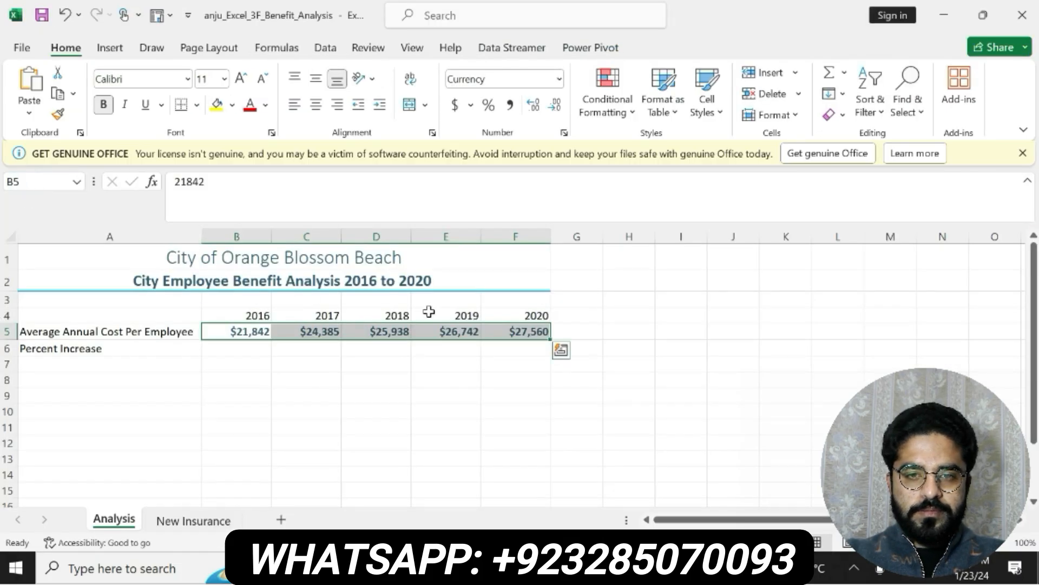
Copy the range reference A5:A6 from step 6 in Word, and apply the Heading 4 cell style to that range in Excel
{"action": "key", "text": "alt+Tab"}
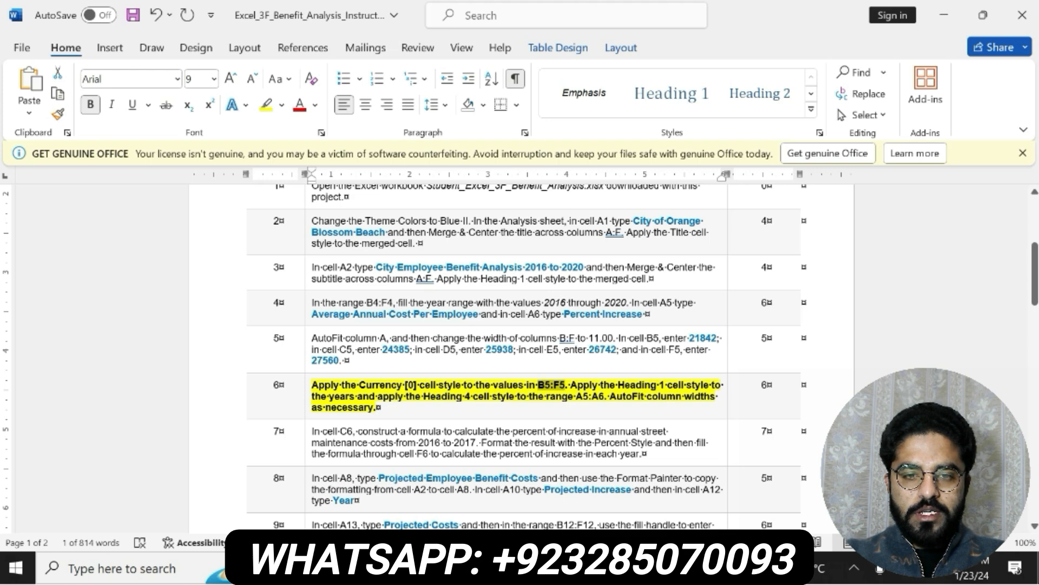
{"action": "left_click_drag", "start_coordinate": [576, 397], "coordinate": [604, 398]}
{"action": "key", "text": "ctrl+c"}
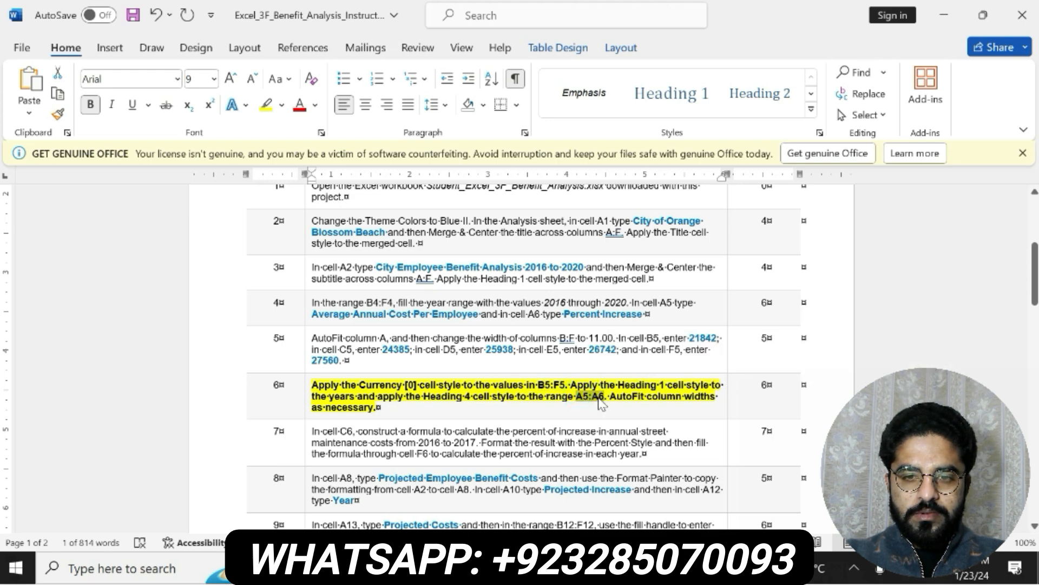
{"action": "key", "text": "alt+Tab"}
{"action": "left_click", "coordinate": [47, 178]}
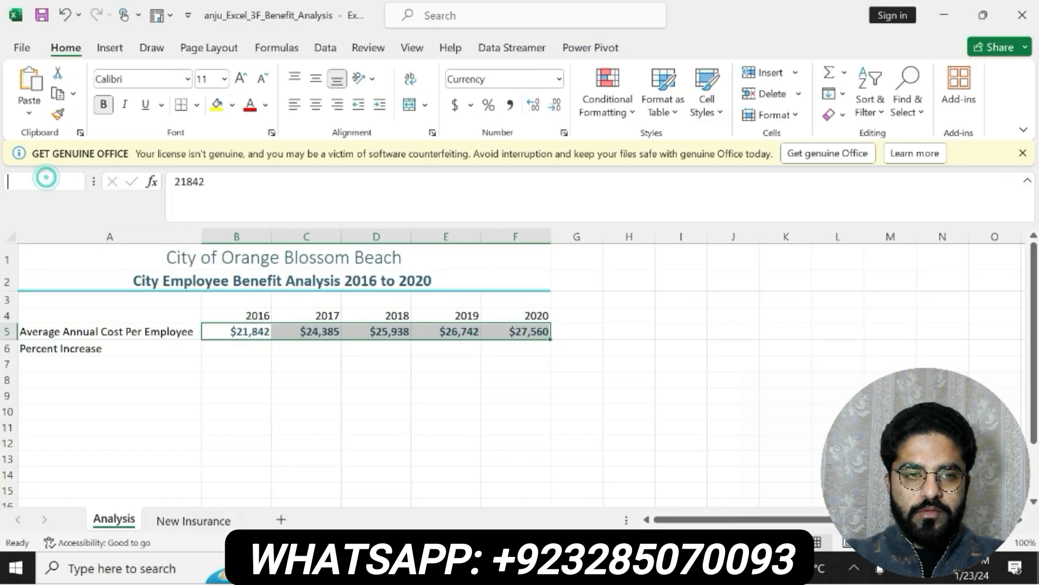
{"action": "key", "text": "ctrl+v"}
{"action": "key", "text": "Return"}
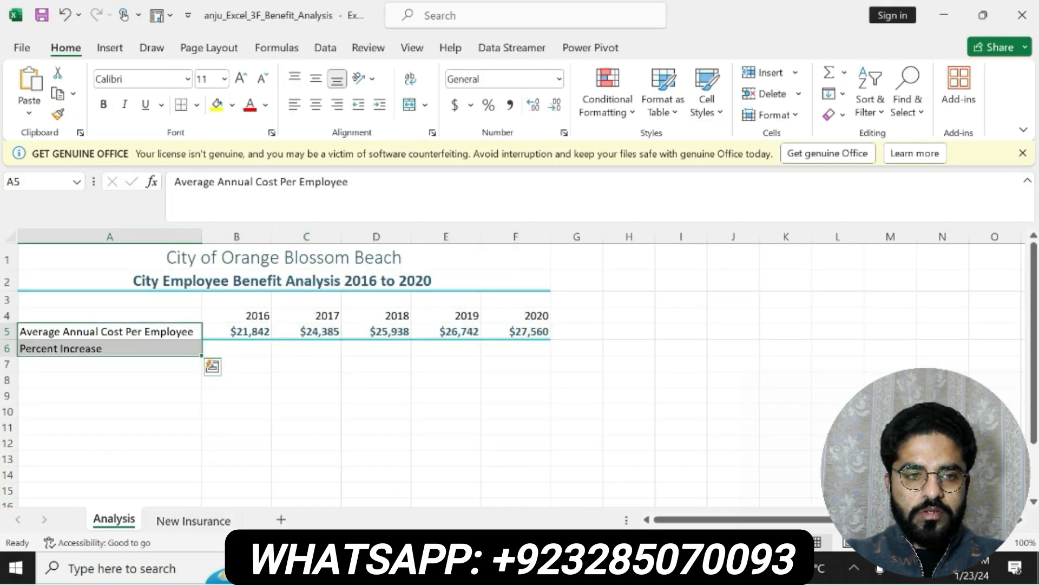
{"action": "left_click", "coordinate": [719, 113]}
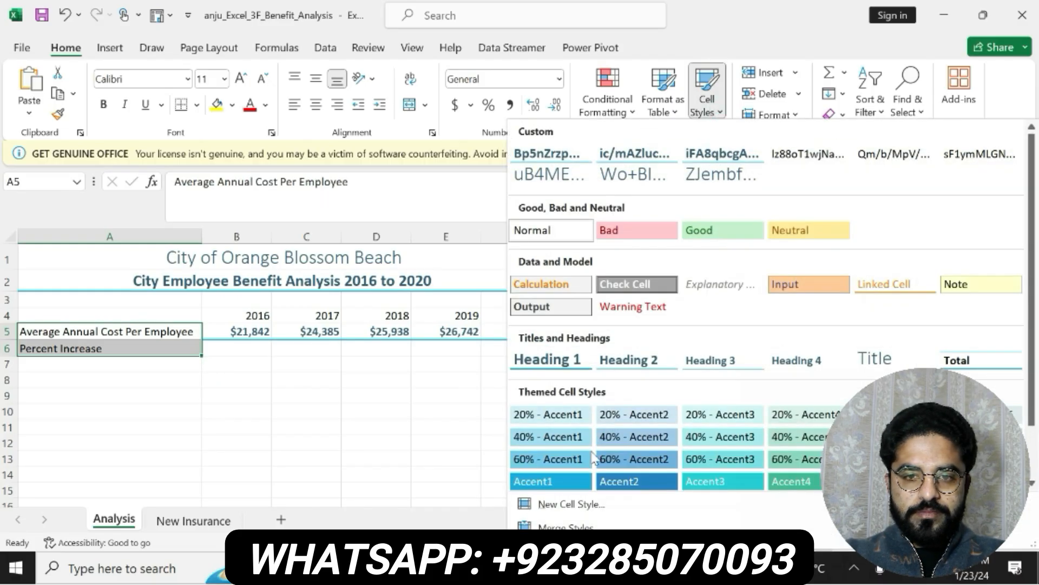
{"action": "key", "text": "alt+Tab"}
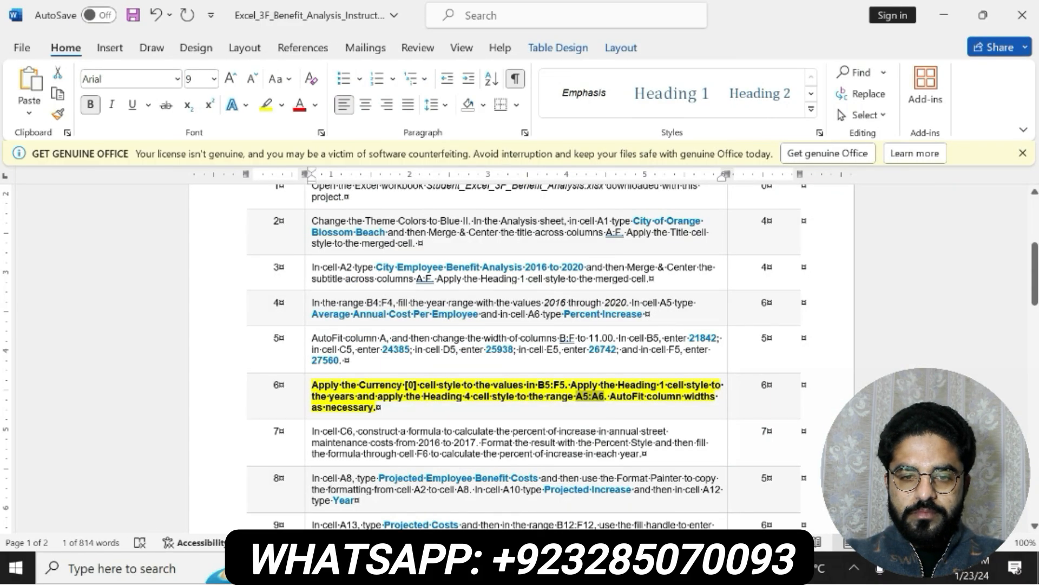
{"action": "key", "text": "alt+Tab"}
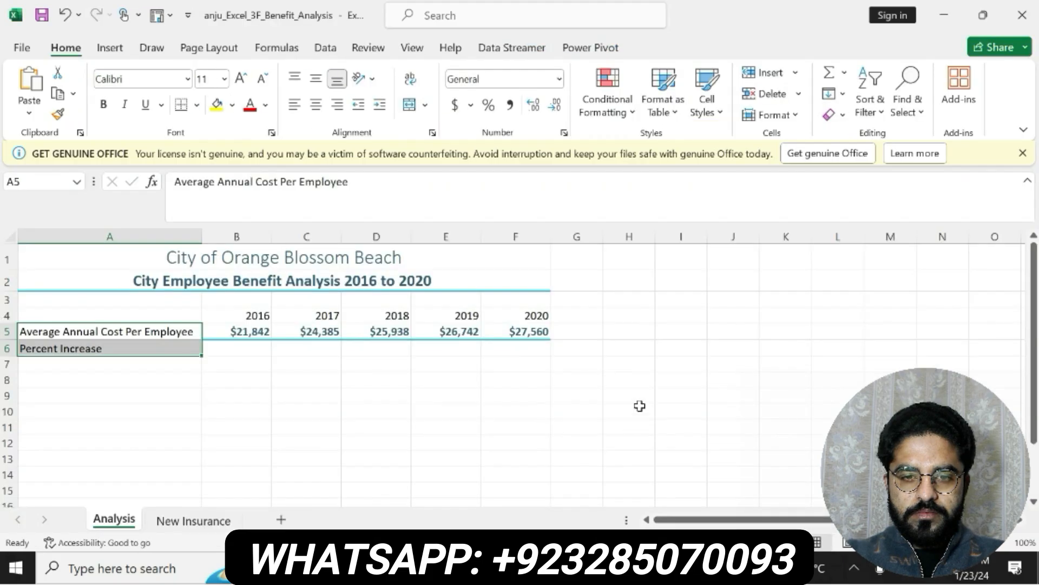
{"action": "left_click", "coordinate": [719, 116]}
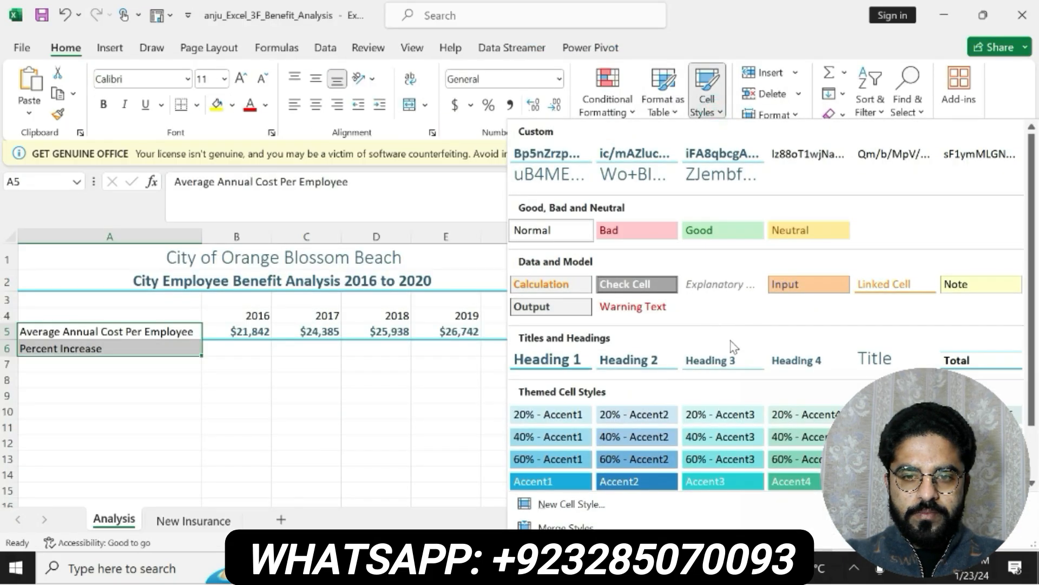
{"action": "left_click", "coordinate": [794, 359]}
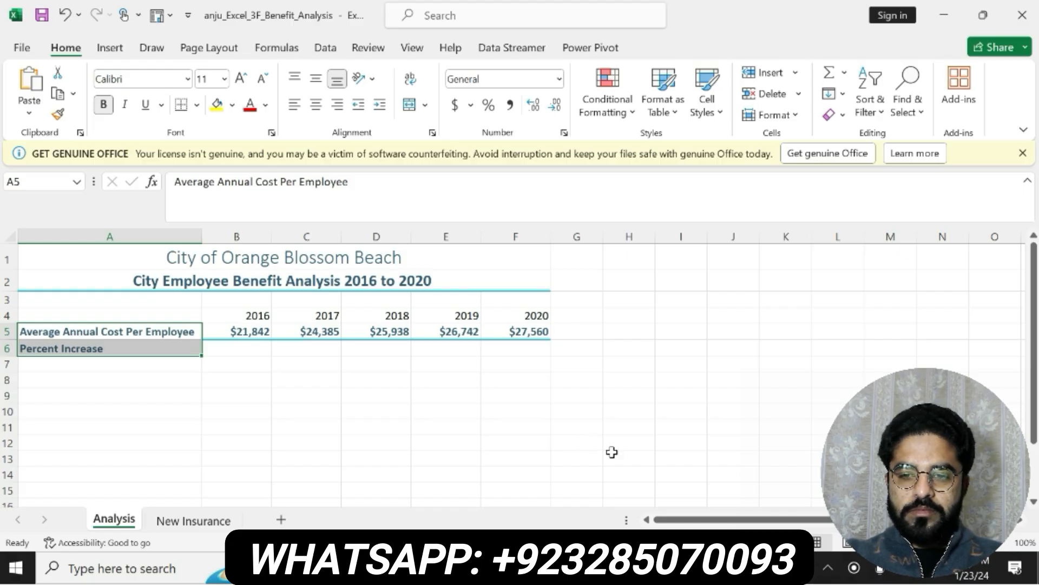
Recheck step 6 in Word, and apply the Heading 1 cell style to the years in B4:F4 in Excel
{"action": "left_click", "coordinate": [644, 567]}
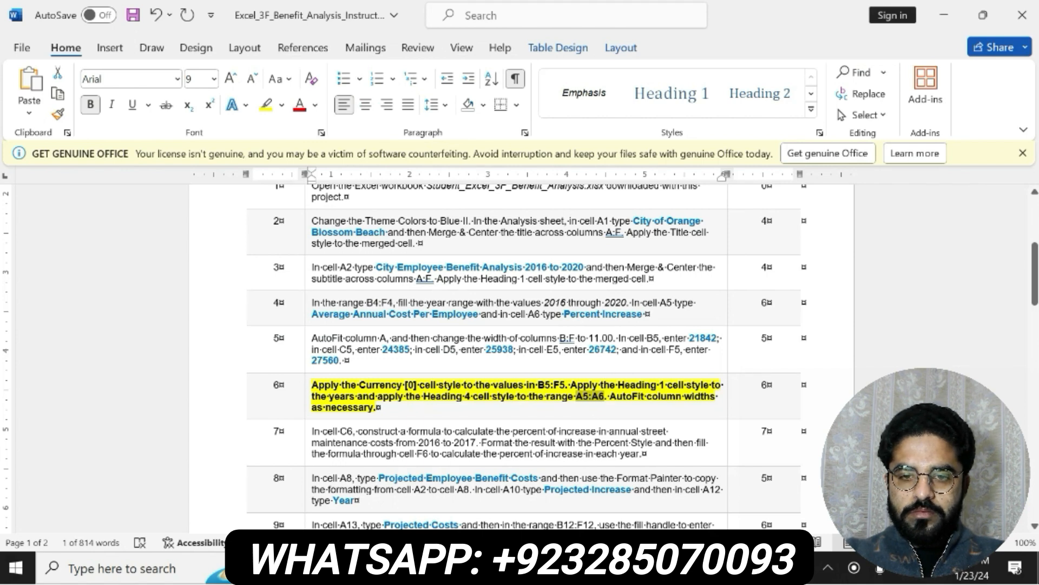
{"action": "key", "text": "alt+Tab"}
{"action": "left_click", "coordinate": [255, 331]}
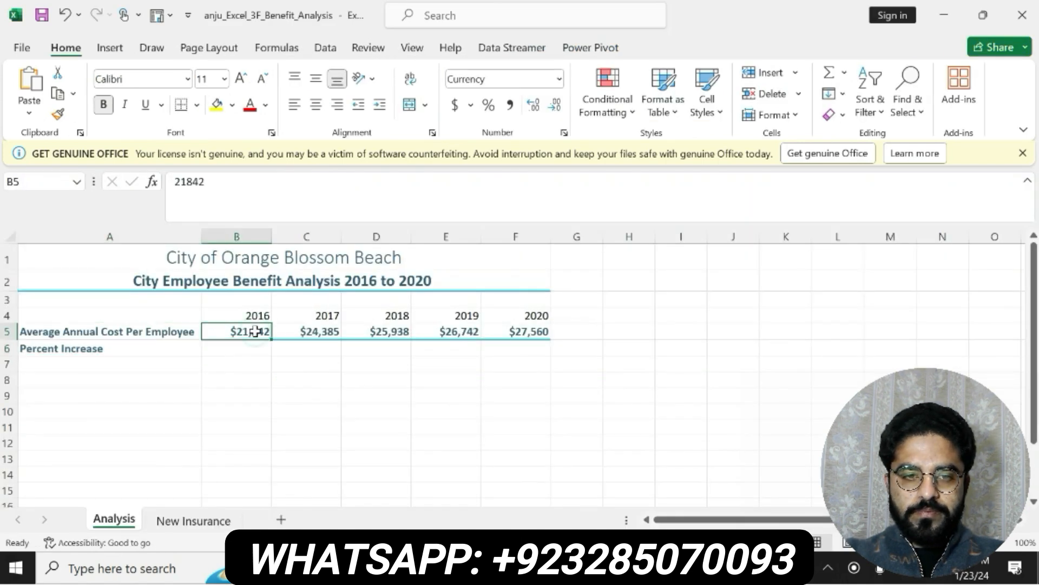
{"action": "left_click_drag", "start_coordinate": [246, 316], "coordinate": [511, 316]}
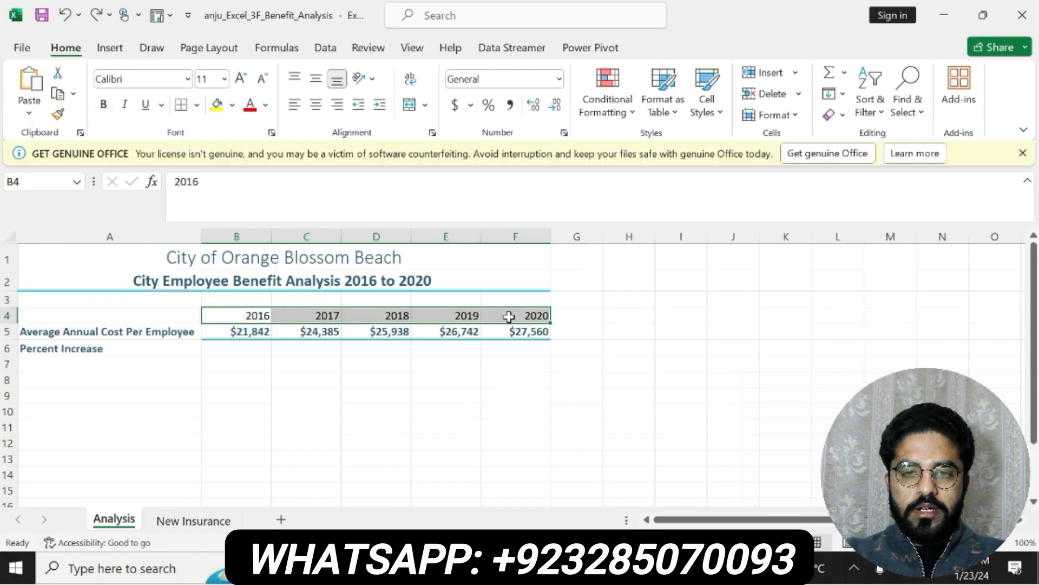
{"action": "left_click", "coordinate": [721, 114]}
{"action": "left_click", "coordinate": [549, 359]}
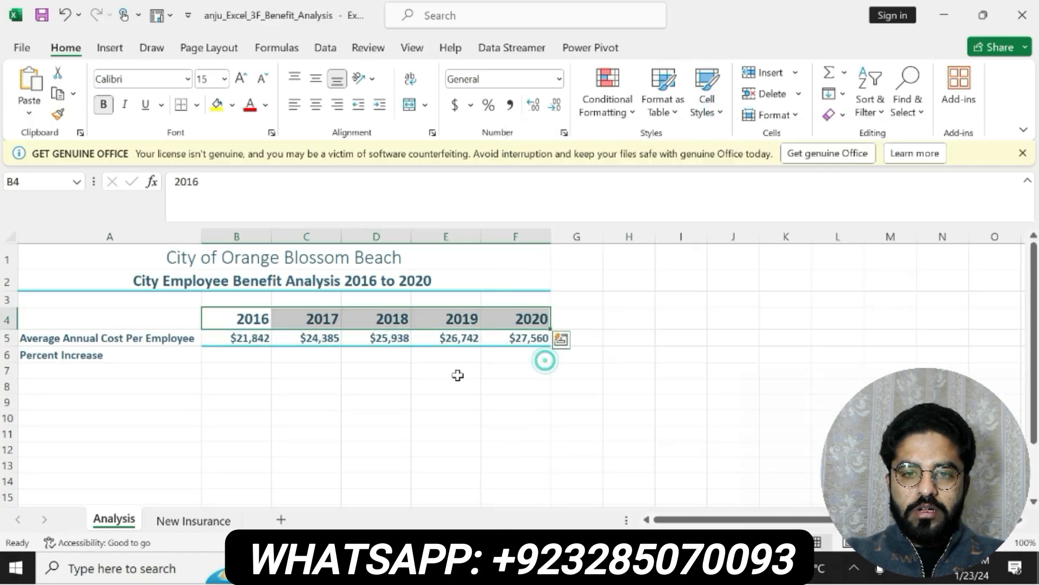
Apply the Normal cell style to the annual cost values in B5:F5
{"action": "left_click_drag", "start_coordinate": [251, 338], "coordinate": [527, 338]}
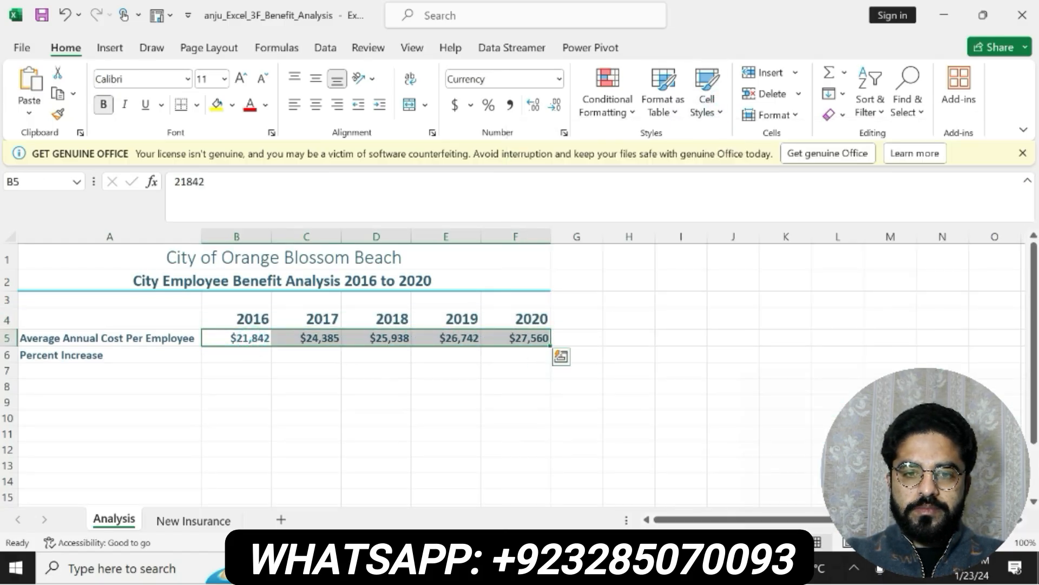
{"action": "left_click", "coordinate": [723, 112]}
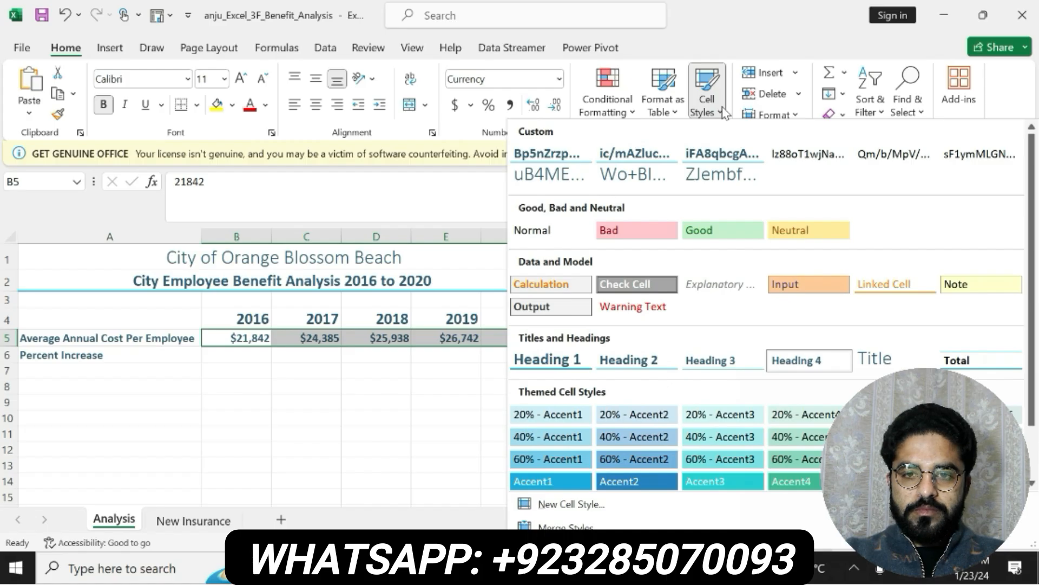
{"action": "left_click", "coordinate": [533, 230]}
{"action": "left_click", "coordinate": [676, 383]}
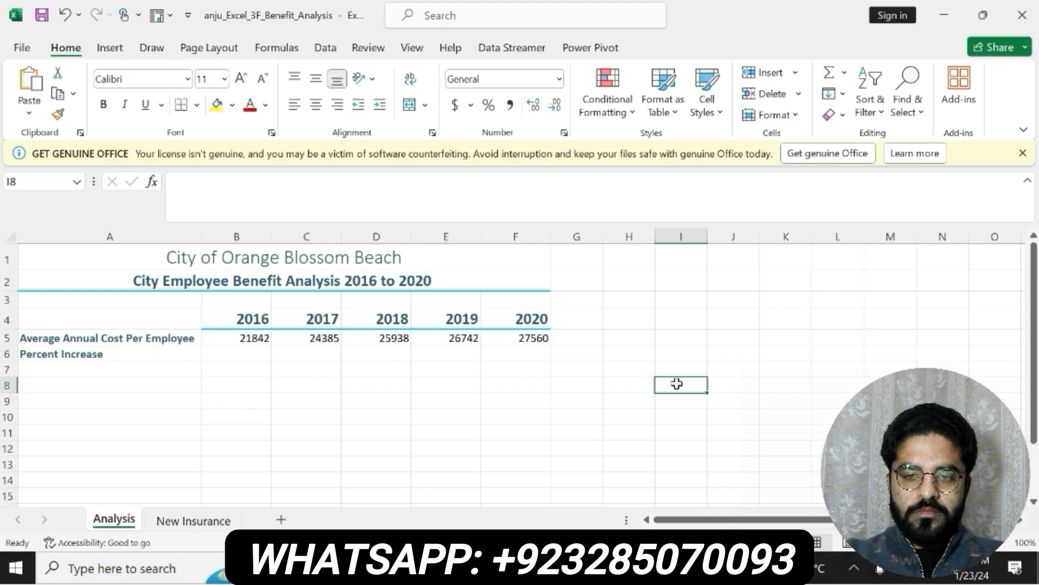
Switch to the Word instructions, undo the formatting of the step 6 text, and make the step 7 text bold with yellow highlighting
{"action": "left_click", "coordinate": [688, 568]}
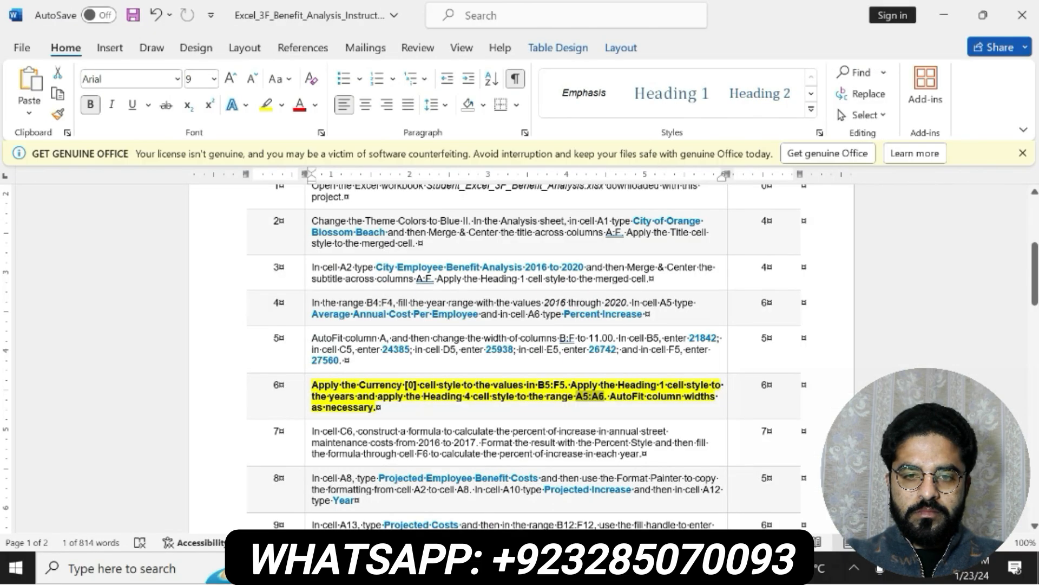
{"action": "key", "text": "ctrl+z"}
{"action": "key", "text": "ctrl+z"}
{"action": "left_click_drag", "start_coordinate": [313, 431], "coordinate": [626, 440]}
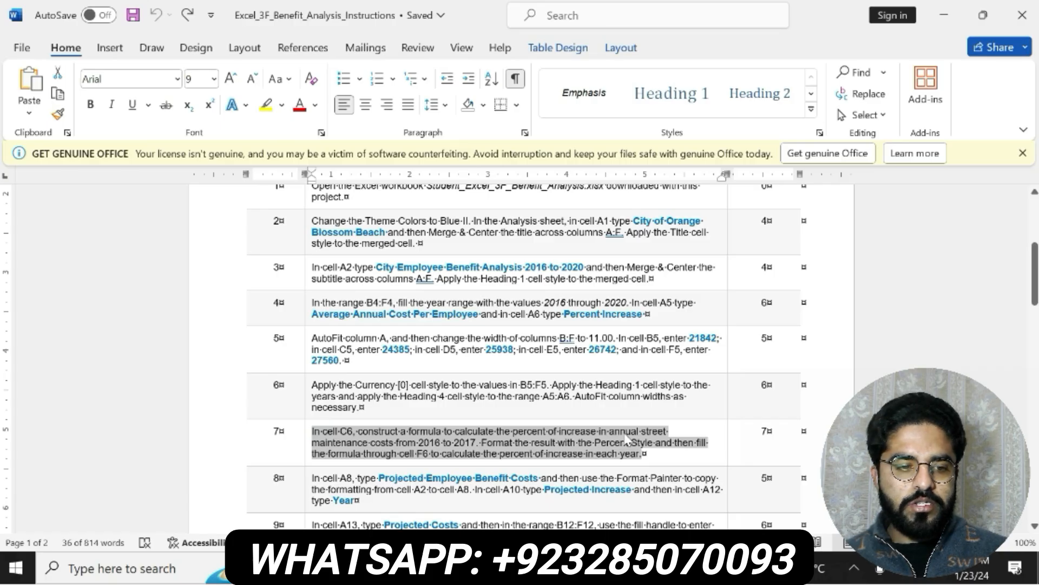
{"action": "left_click", "coordinate": [643, 423]}
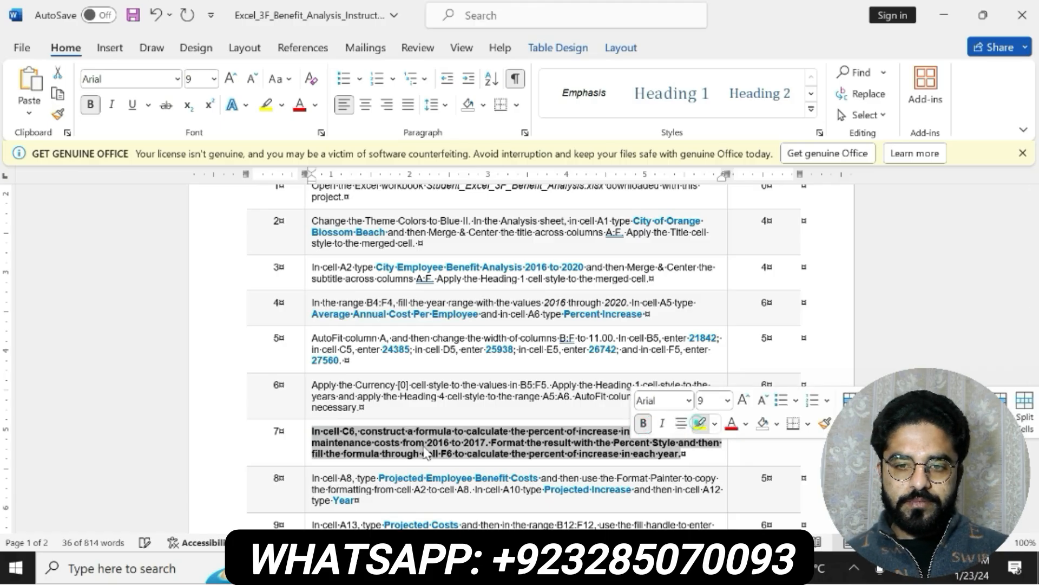
{"action": "left_click", "coordinate": [700, 424]}
{"action": "left_click_drag", "start_coordinate": [312, 431], "coordinate": [683, 454]}
Switch to Excel and enter the percent increase formula =(C5-B5)/B5 in cell C6 of the Analysis sheet
{"action": "key", "text": "alt+Tab"}
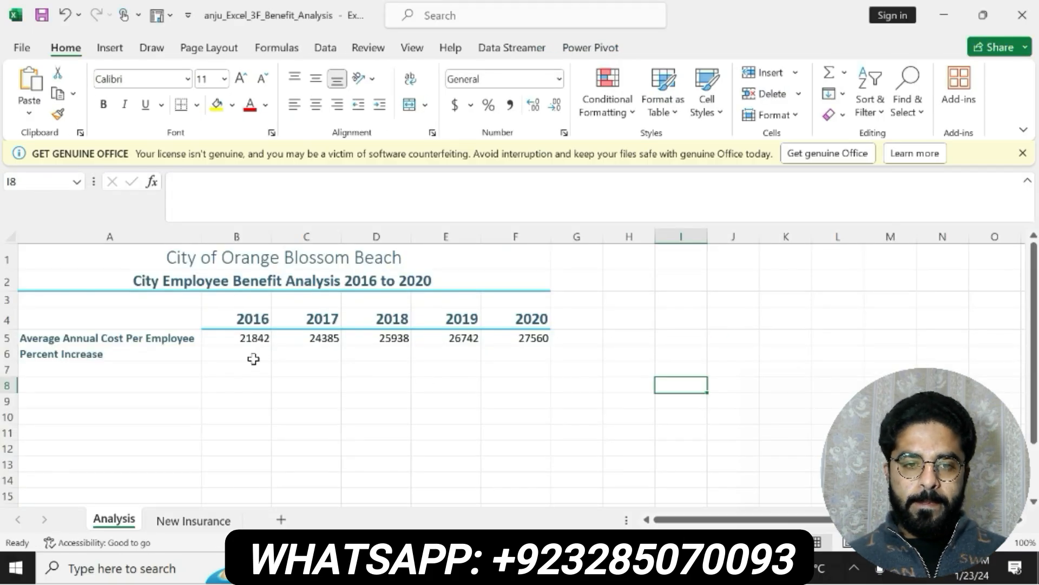
{"action": "left_click", "coordinate": [289, 351]}
{"action": "left_click", "coordinate": [304, 198]}
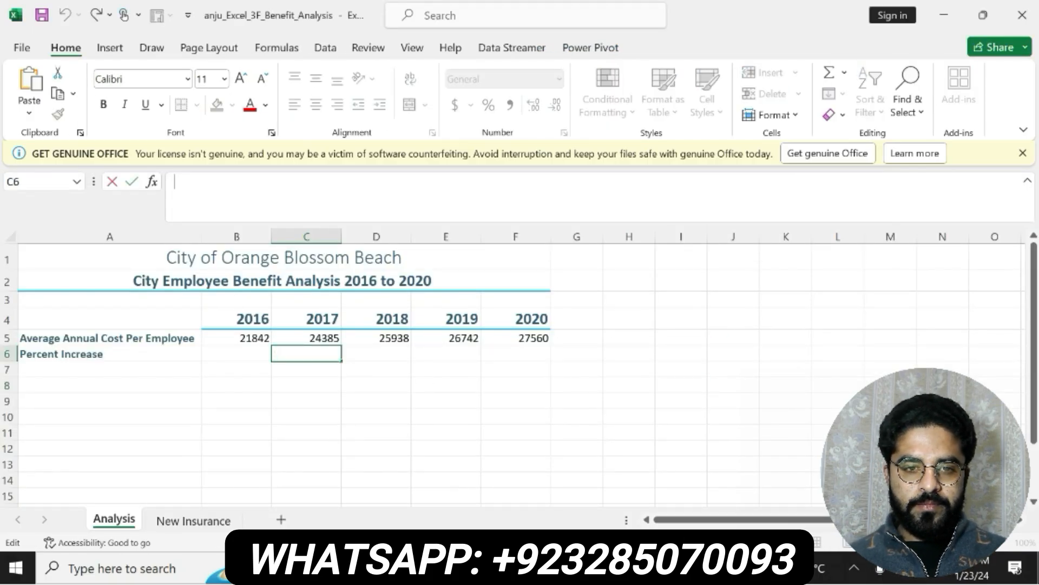
{"action": "type", "text": "=("}
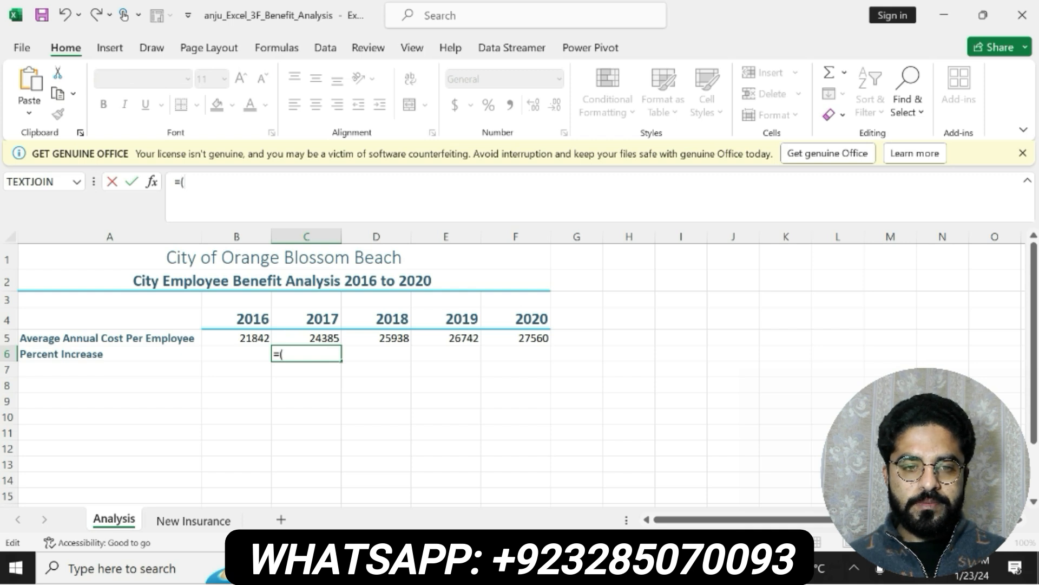
{"action": "type", "text": "c5-b5"}
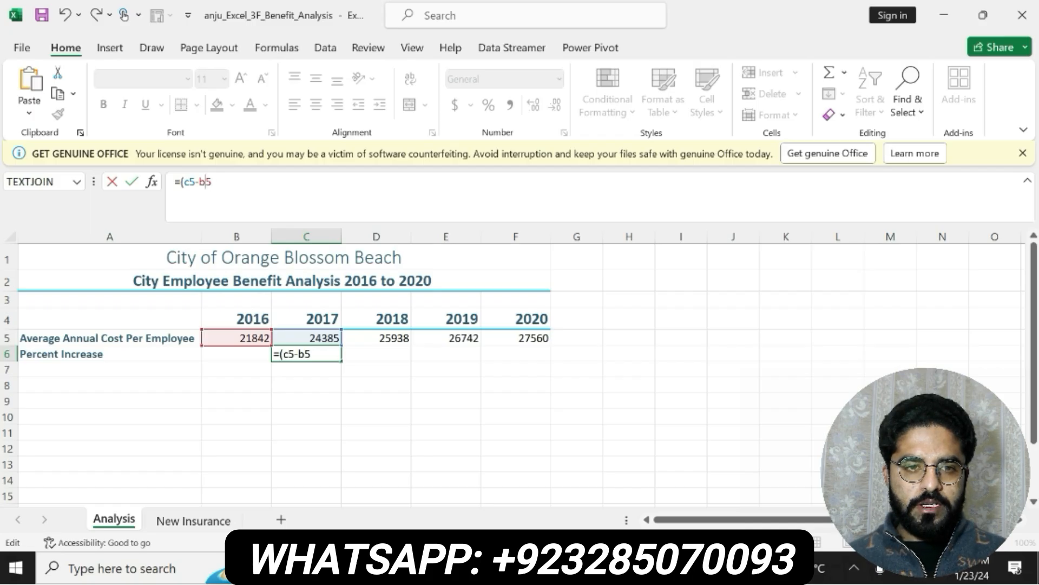
{"action": "left_click", "coordinate": [274, 183]}
{"action": "type", "text": ")/"}
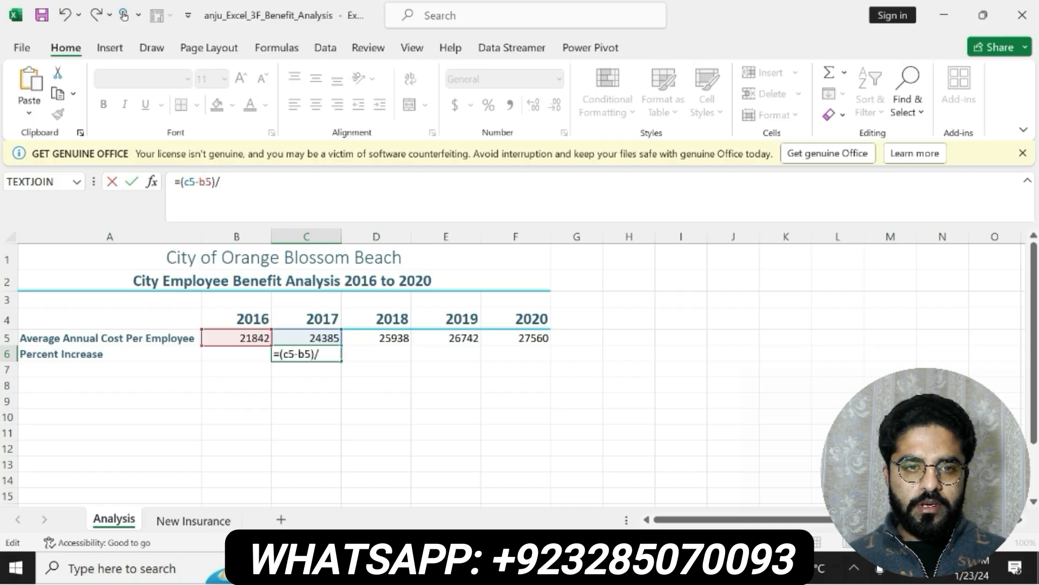
{"action": "type", "text": "b5"}
{"action": "key", "text": "Return"}
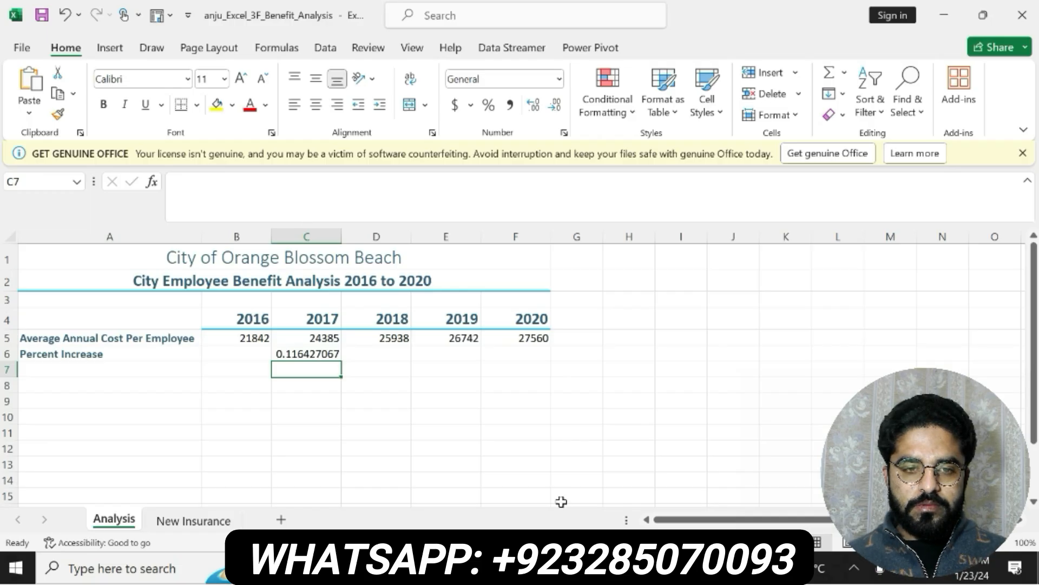
Check step 7 of the Word instructions, and in Excel fill the formula from C6 across through F6
{"action": "left_click", "coordinate": [590, 567]}
{"action": "left_click", "coordinate": [529, 454]}
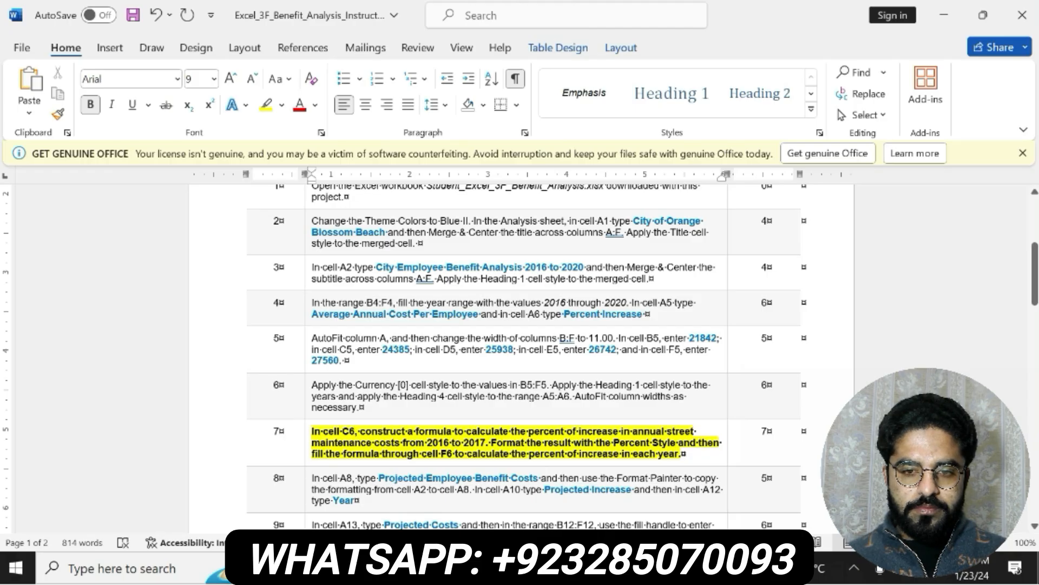
{"action": "key", "text": "alt+Tab"}
{"action": "left_click", "coordinate": [318, 352]}
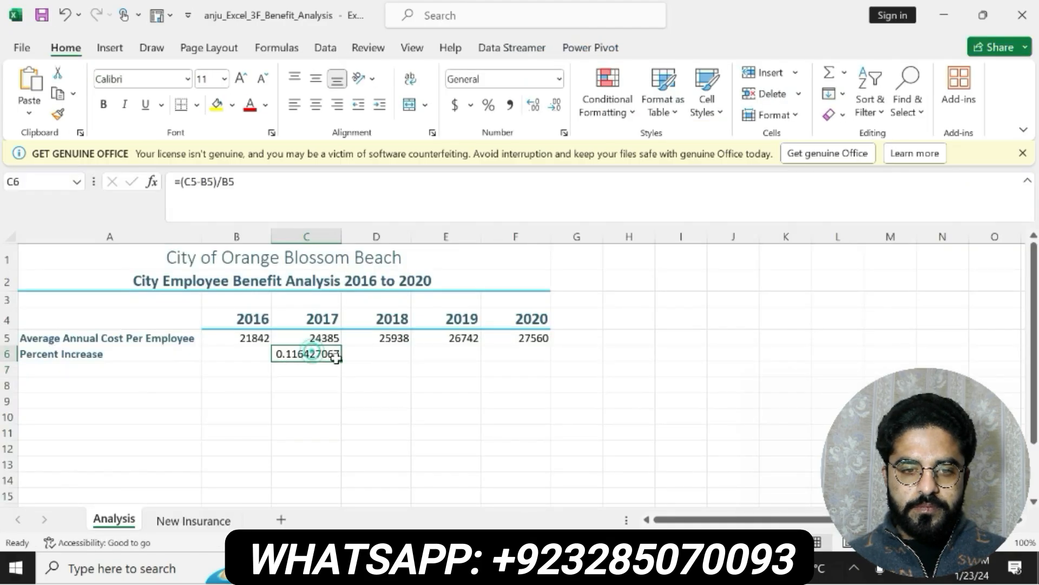
{"action": "left_click_drag", "start_coordinate": [341, 360], "coordinate": [552, 344]}
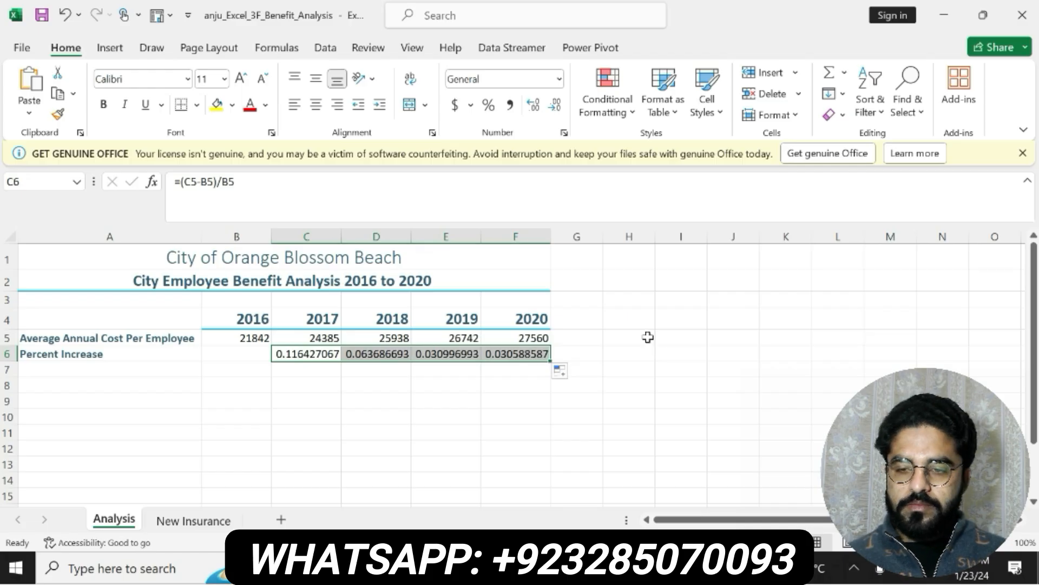
Format the percent increase results in C6:F6 with Percent Style, and switch back to the Word instructions
{"action": "left_click", "coordinate": [453, 106]}
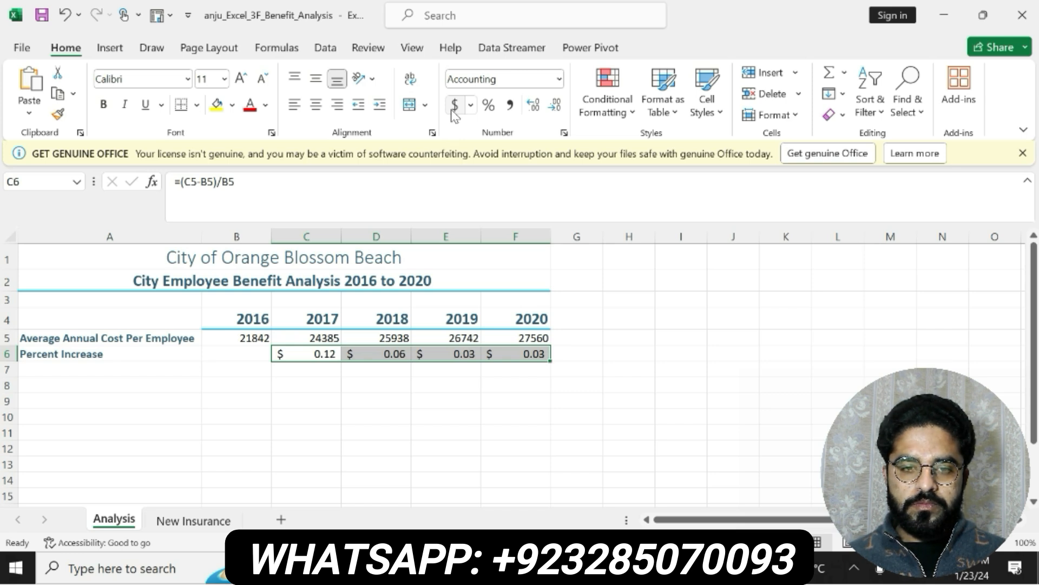
{"action": "left_click", "coordinate": [488, 104]}
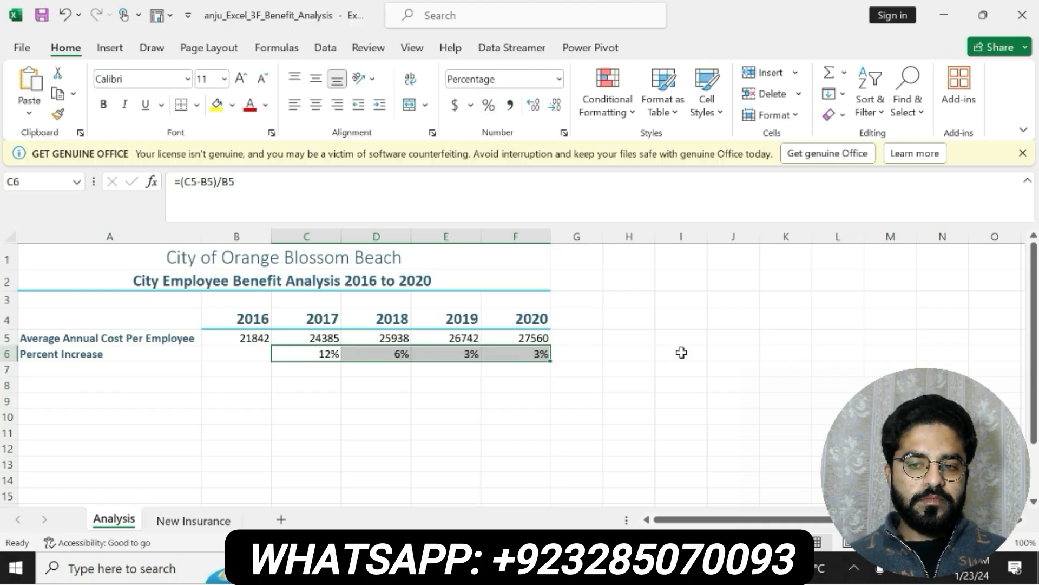
{"action": "key", "text": "alt+Tab"}
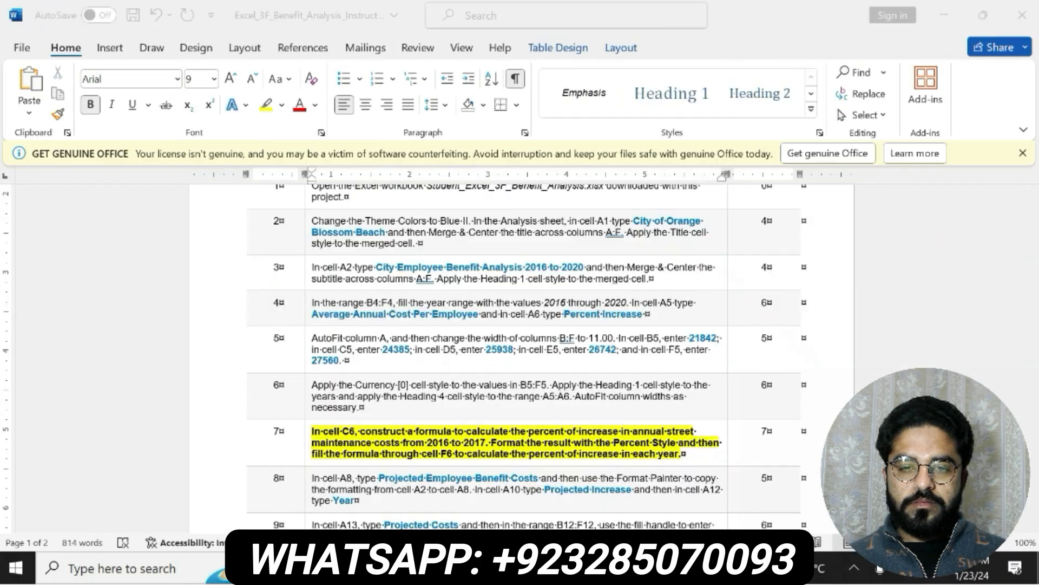
Undo the formatting of the step 7 text in the Word instructions, and make the step 8 text bold with yellow highlighting
{"action": "key", "text": "ctrl+z"}
{"action": "key", "text": "ctrl+z"}
{"action": "scroll", "coordinate": [1034, 269], "scroll_direction": "down", "scroll_amount": 3}
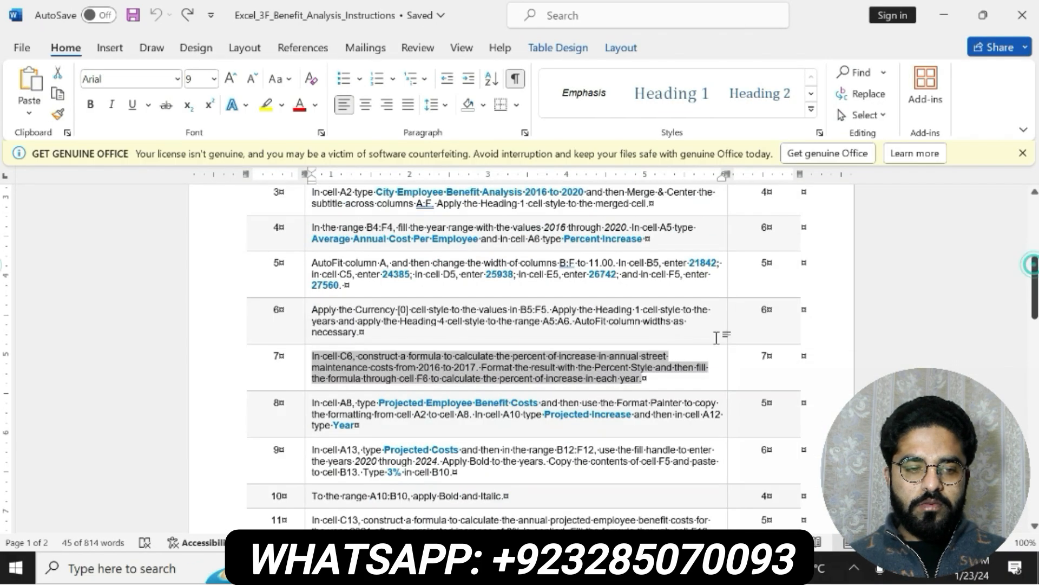
{"action": "left_click_drag", "start_coordinate": [372, 415], "coordinate": [312, 402]}
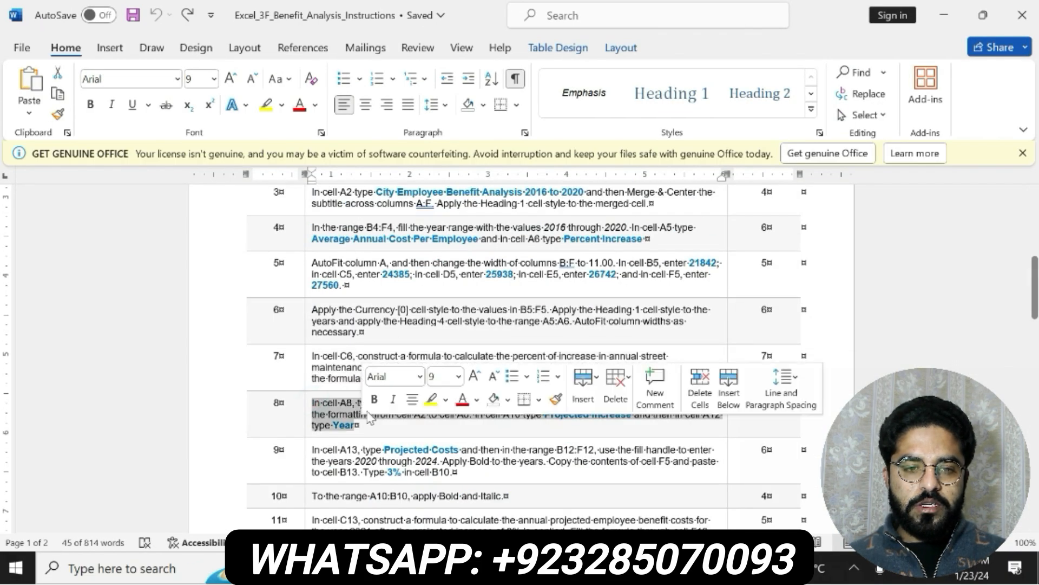
{"action": "left_click", "coordinate": [374, 399]}
{"action": "left_click", "coordinate": [430, 399]}
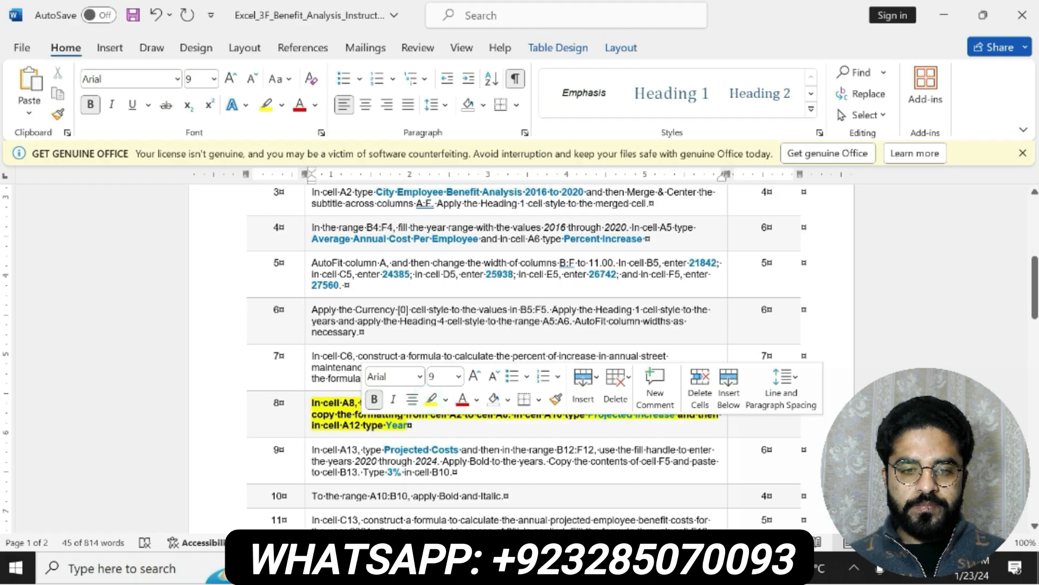
{"action": "mouse_move", "coordinate": [312, 402]}
{"action": "left_mouse_down"}
{"action": "mouse_move", "coordinate": [709, 404]}
{"action": "mouse_move", "coordinate": [410, 425]}
{"action": "left_mouse_up"}
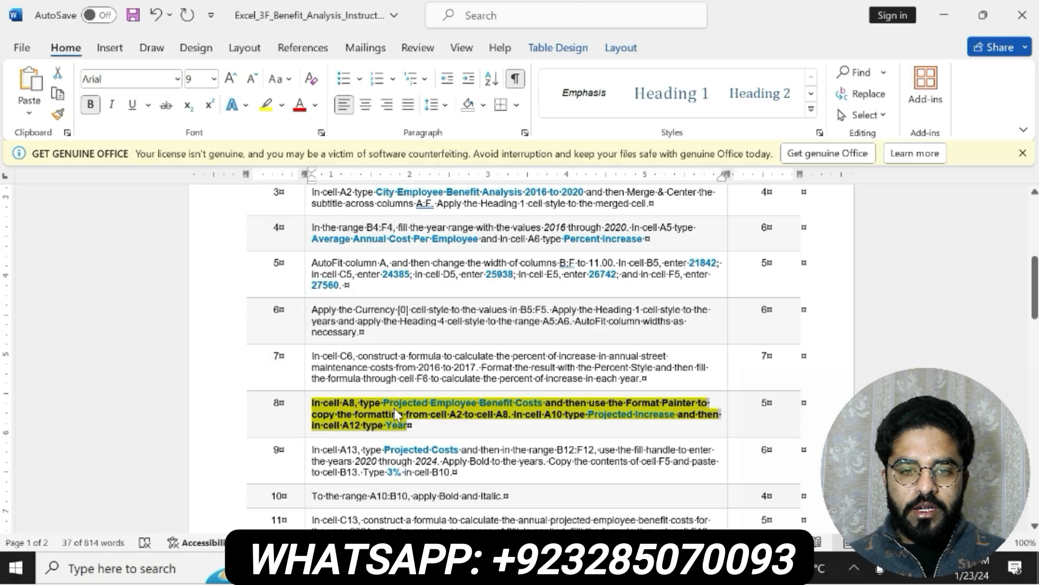
{"action": "left_click", "coordinate": [394, 408]}
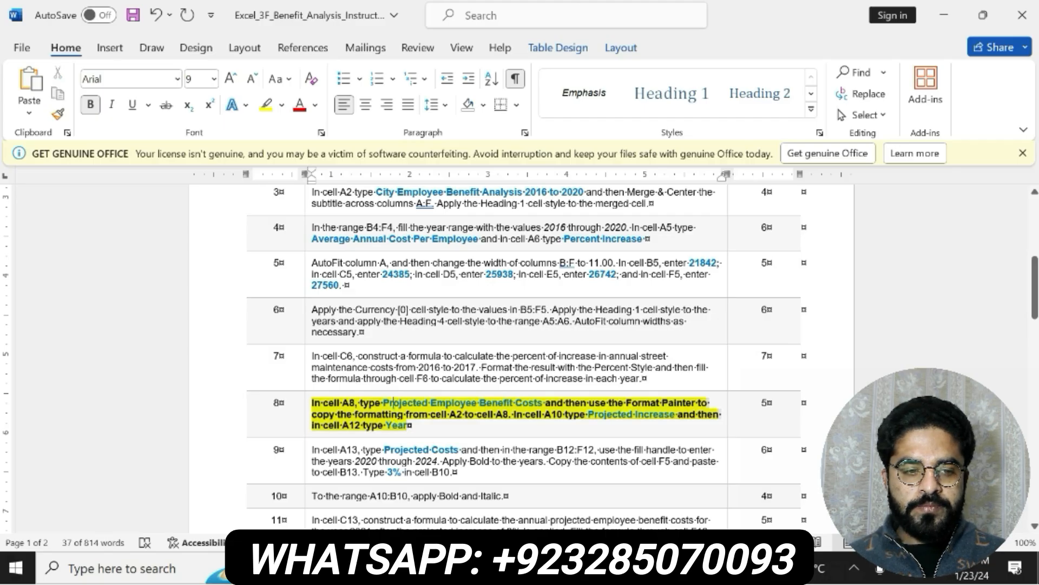
Copy "Projected Employee Benefit Costs" from step 8 in Word into cell A8 of the Analysis sheet in Excel
{"action": "left_click_drag", "start_coordinate": [383, 404], "coordinate": [543, 404]}
{"action": "key", "text": "ctrl+c"}
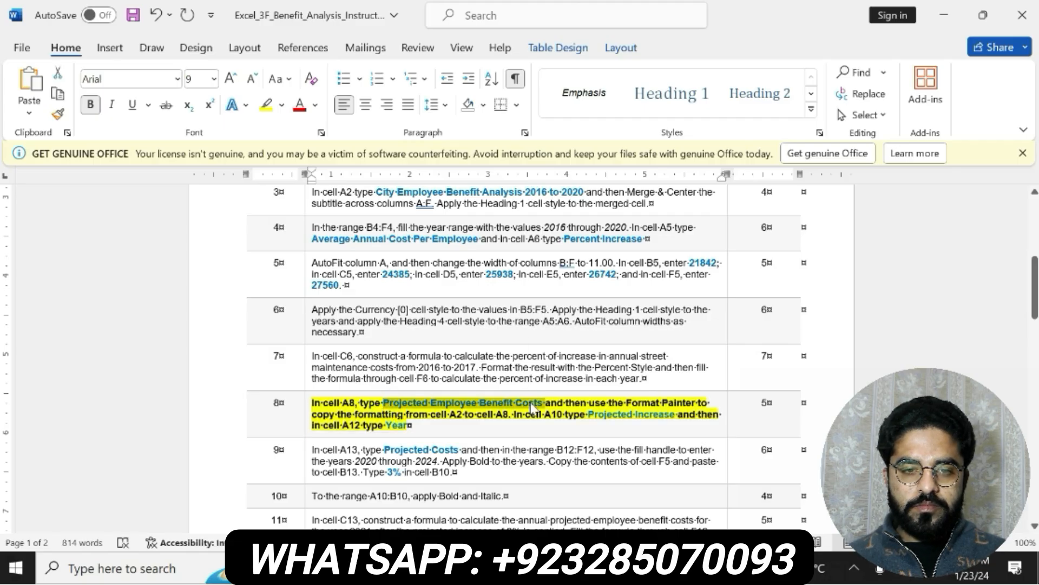
{"action": "key", "text": "alt+Tab"}
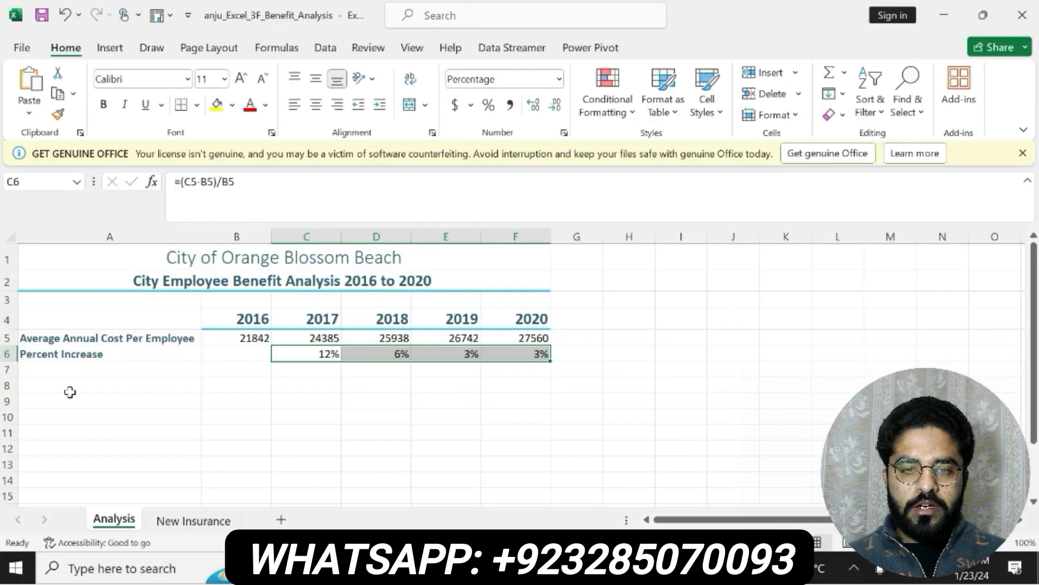
{"action": "left_click", "coordinate": [54, 383]}
{"action": "key", "text": "ctrl+v"}
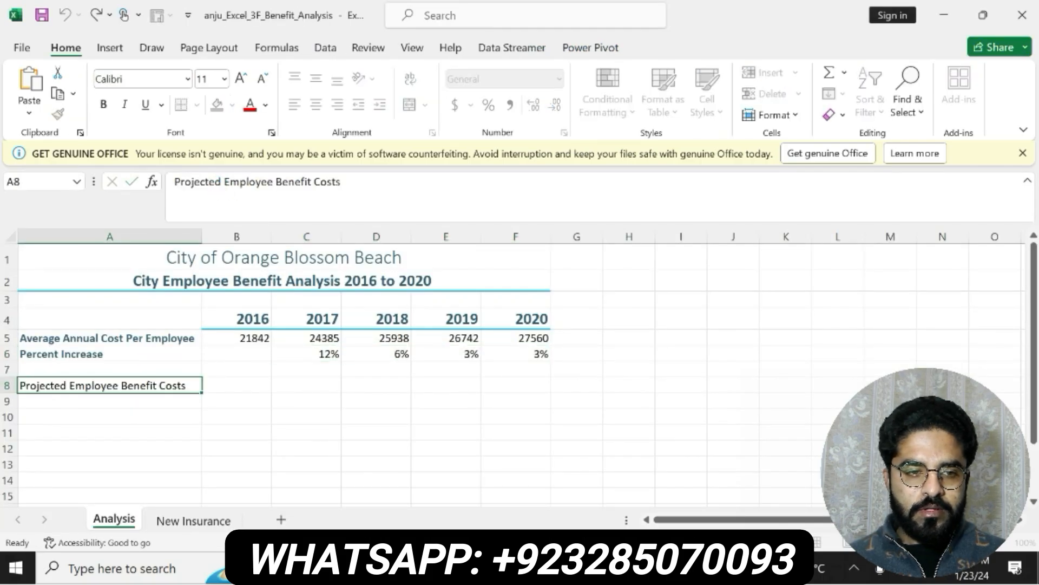
{"action": "key", "text": "Return"}
Check step 8 in Word, and in Excel use Format Painter to copy the formatting of cell A2 to cell A8
{"action": "key", "text": "alt+Tab"}
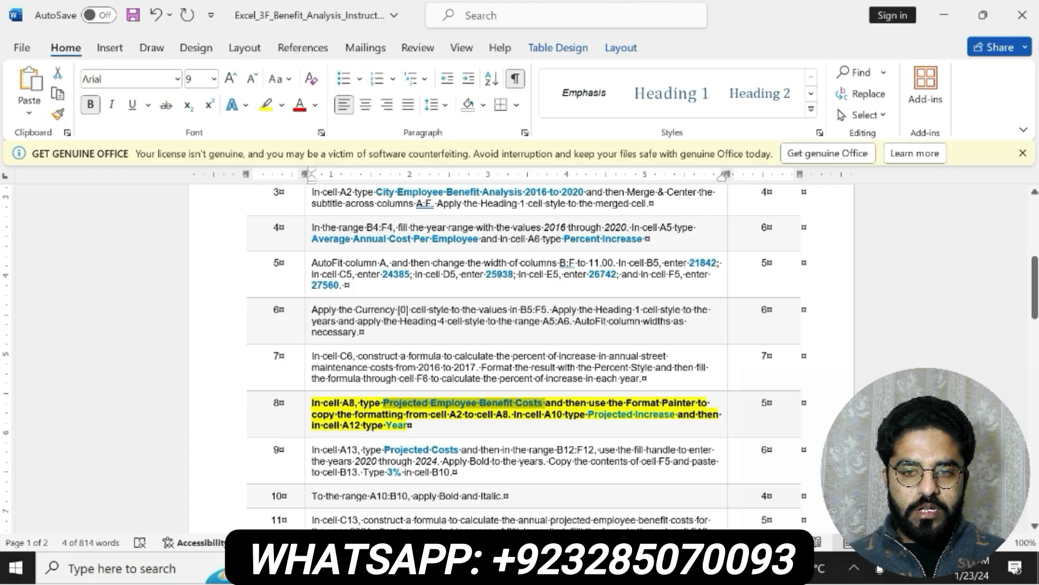
{"action": "key", "text": "alt+Tab"}
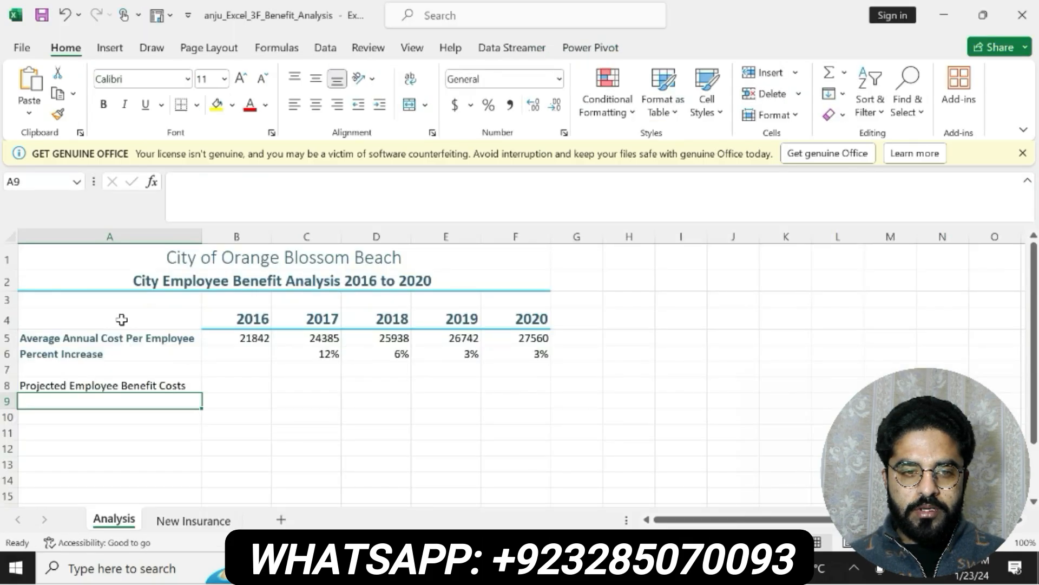
{"action": "left_click", "coordinate": [162, 282]}
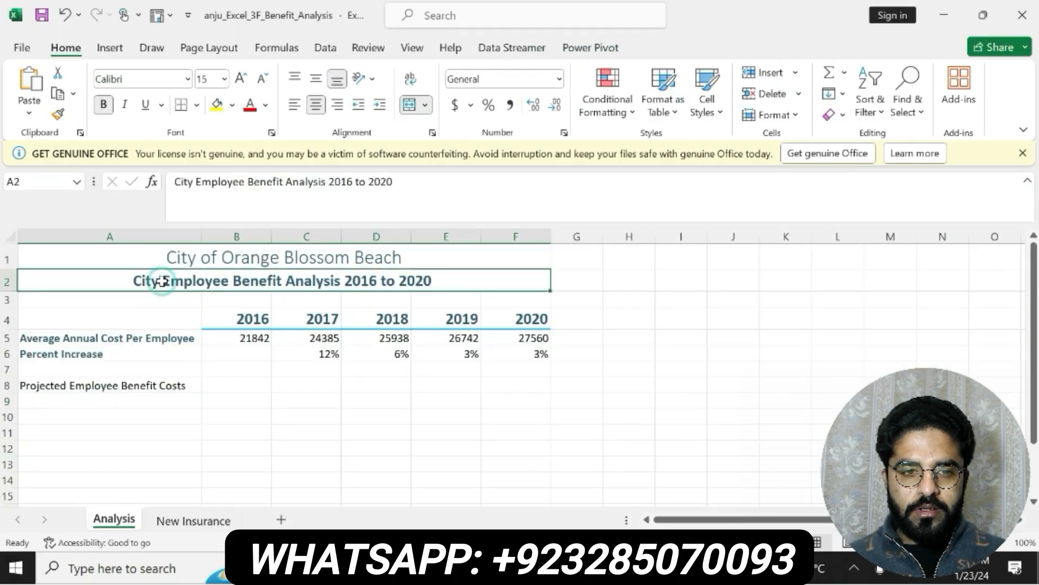
{"action": "left_click", "coordinate": [58, 114]}
{"action": "left_click", "coordinate": [114, 386]}
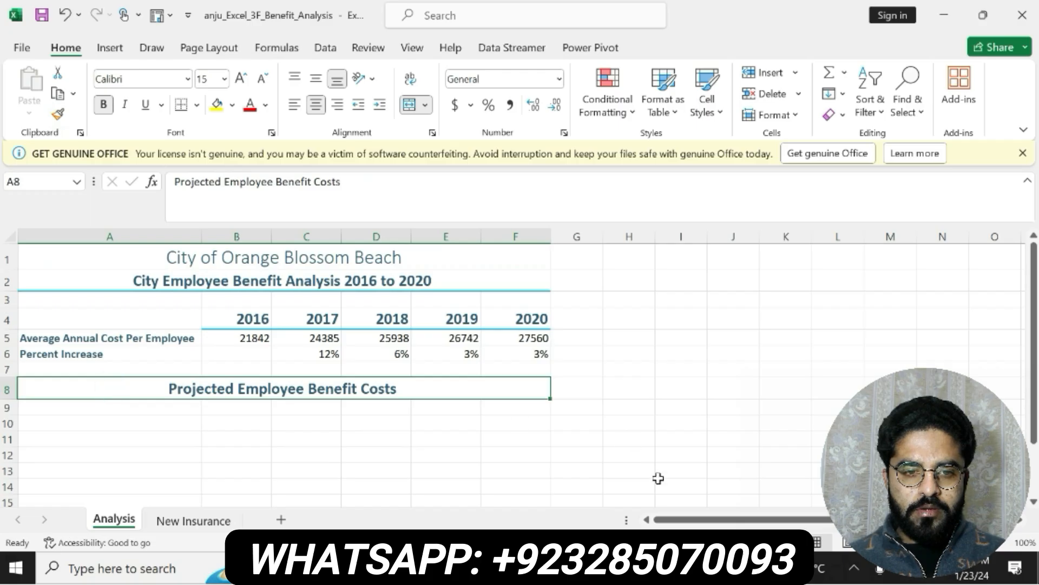
Switch to Word, copy "Projected Increase" from step 8, and paste it into cell A10 of the Excel sheet
{"action": "key", "text": "alt+Tab"}
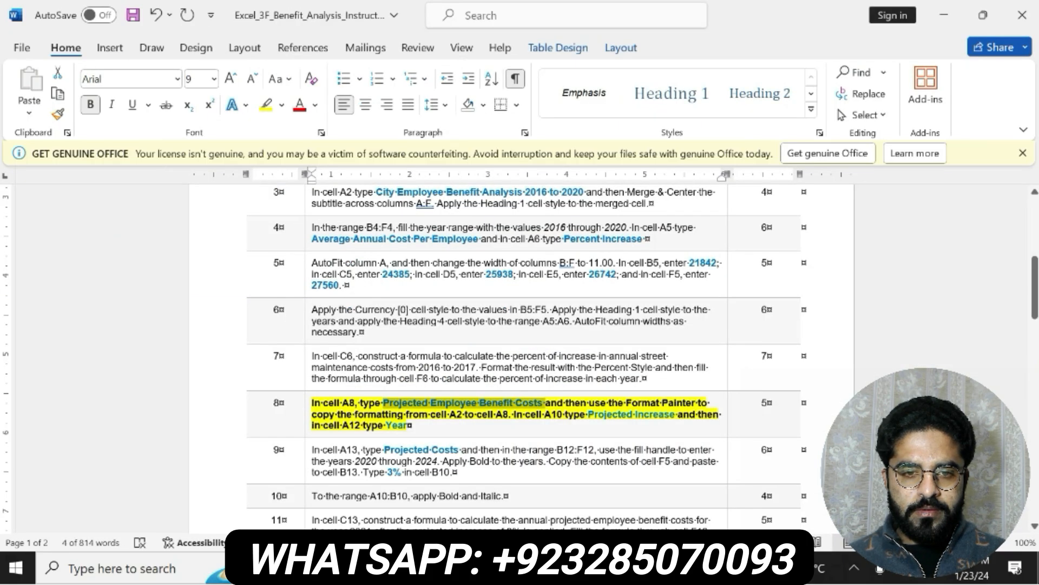
{"action": "left_click", "coordinate": [393, 426]}
{"action": "left_click_drag", "start_coordinate": [393, 426], "coordinate": [523, 415]}
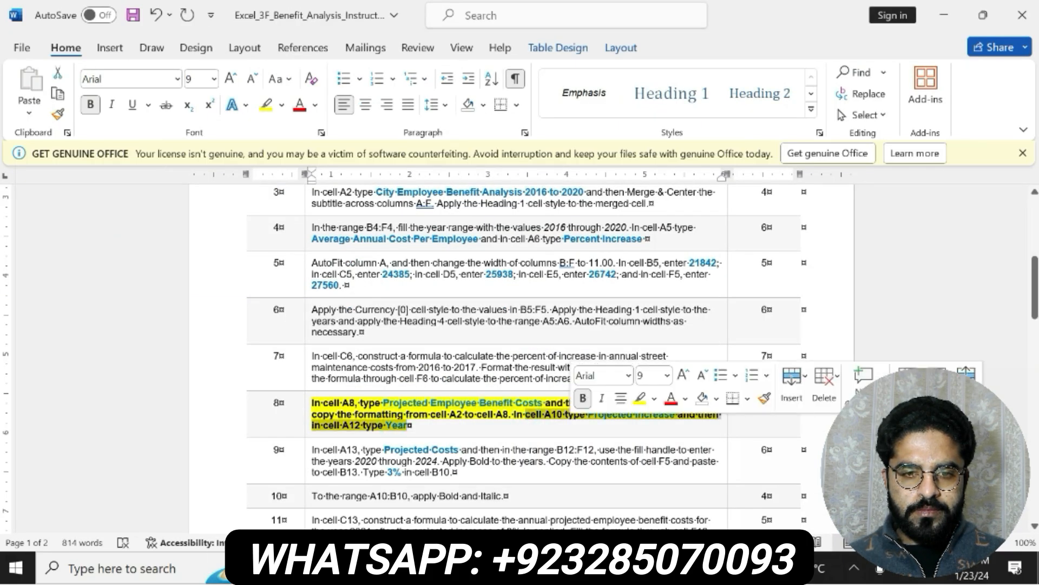
{"action": "left_click_drag", "start_coordinate": [588, 414], "coordinate": [676, 415]}
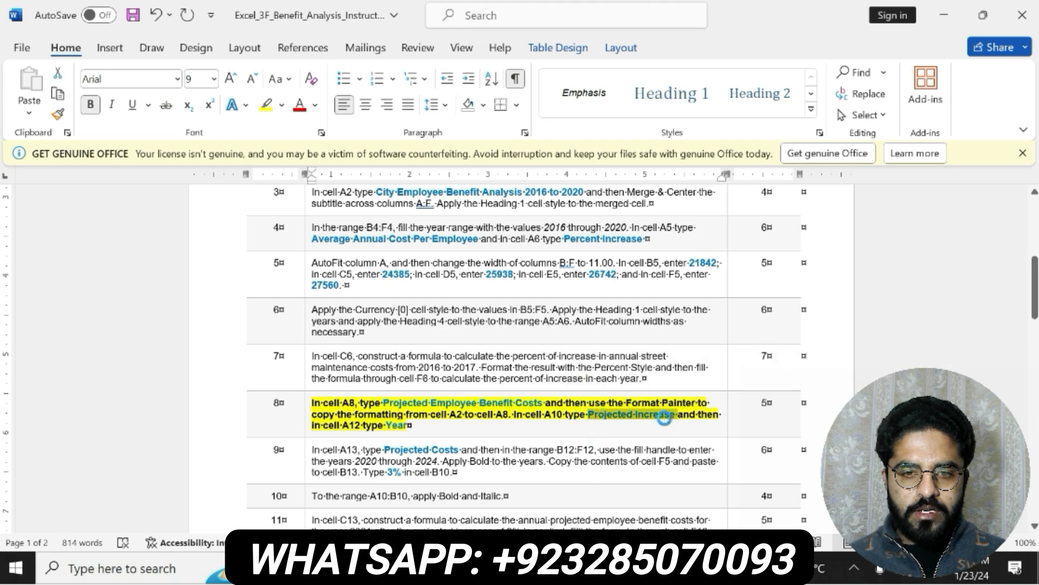
{"action": "key", "text": "ctrl+c"}
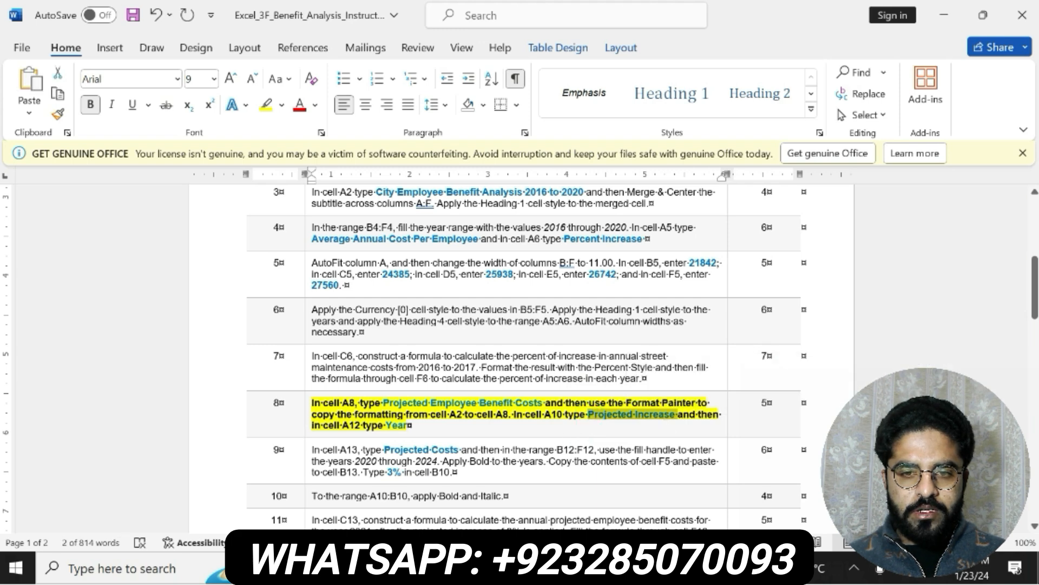
{"action": "key", "text": "alt+Tab"}
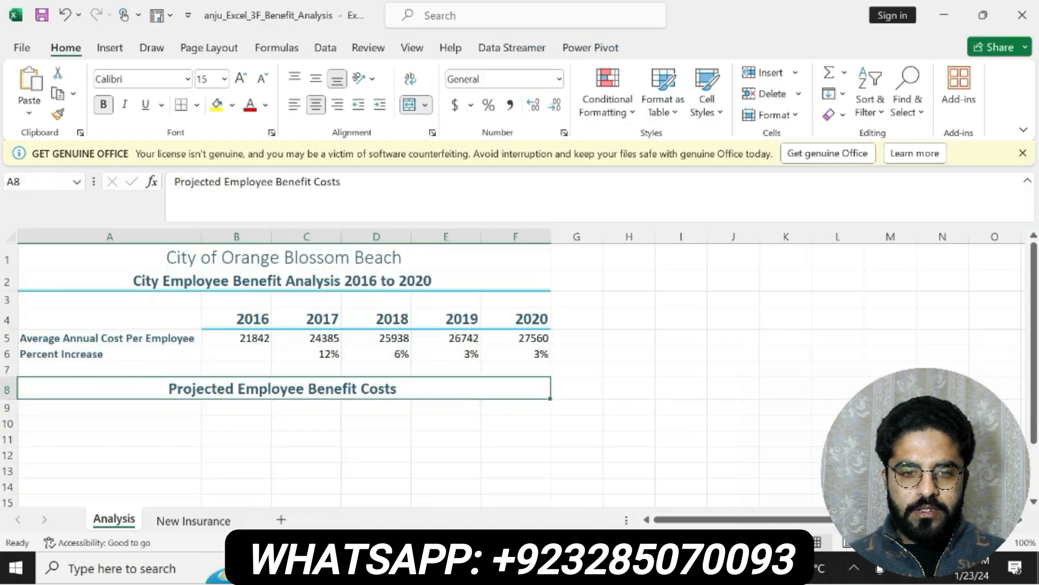
{"action": "left_click", "coordinate": [99, 427]}
{"action": "key", "text": "ctrl+v"}
{"action": "key", "text": "Return"}
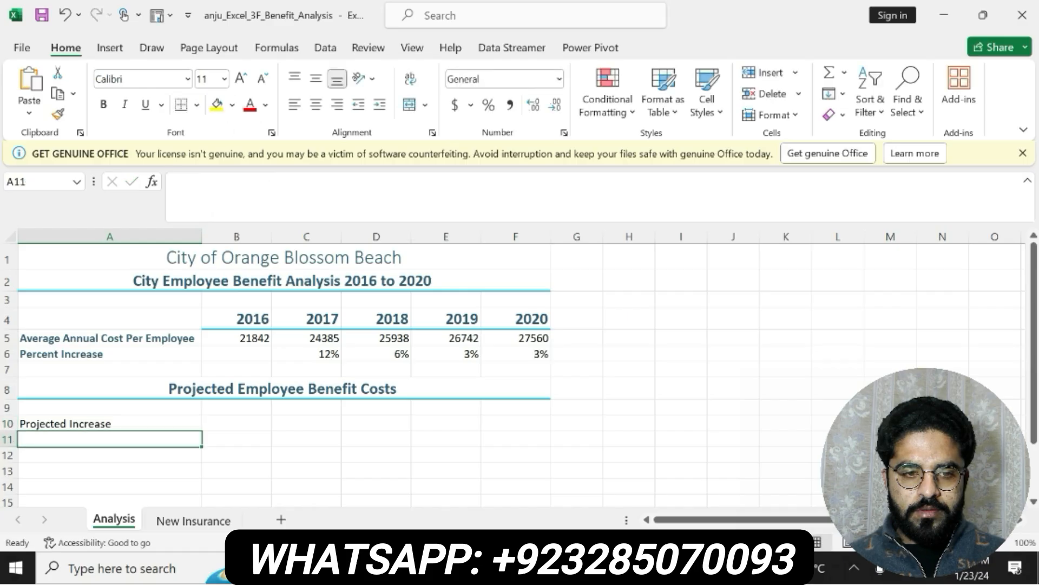
Check the rest of step 8 in Word, and in Excel enter Year in cell A12
{"action": "key", "text": "alt+Tab"}
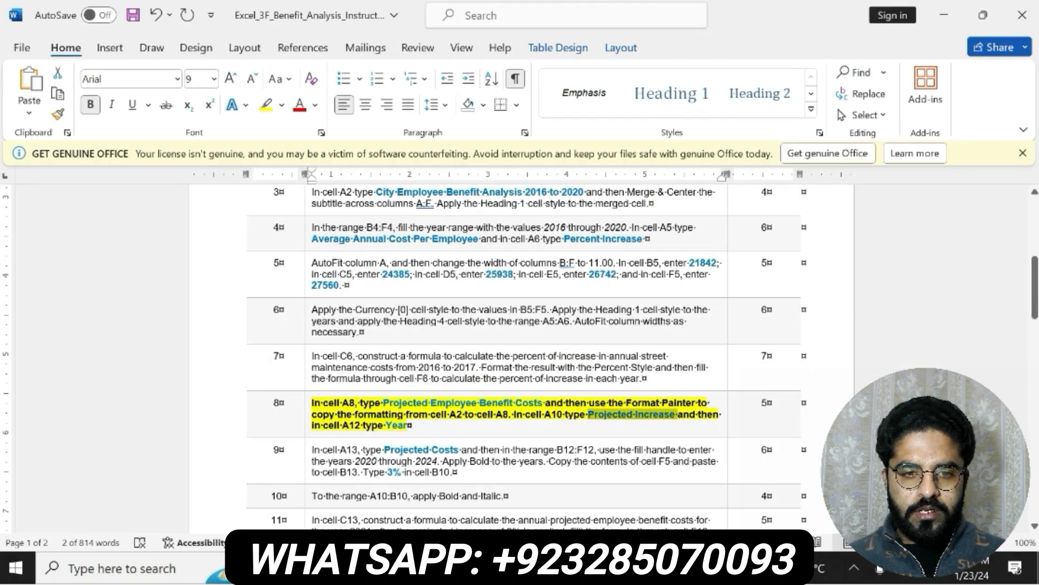
{"action": "double_click", "coordinate": [395, 425]}
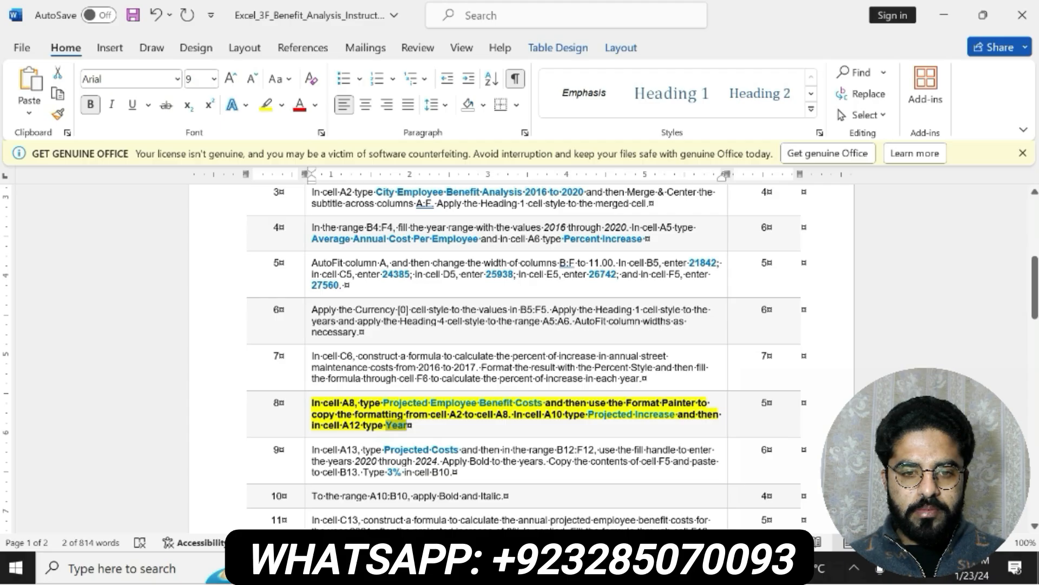
{"action": "key", "text": "alt+Tab"}
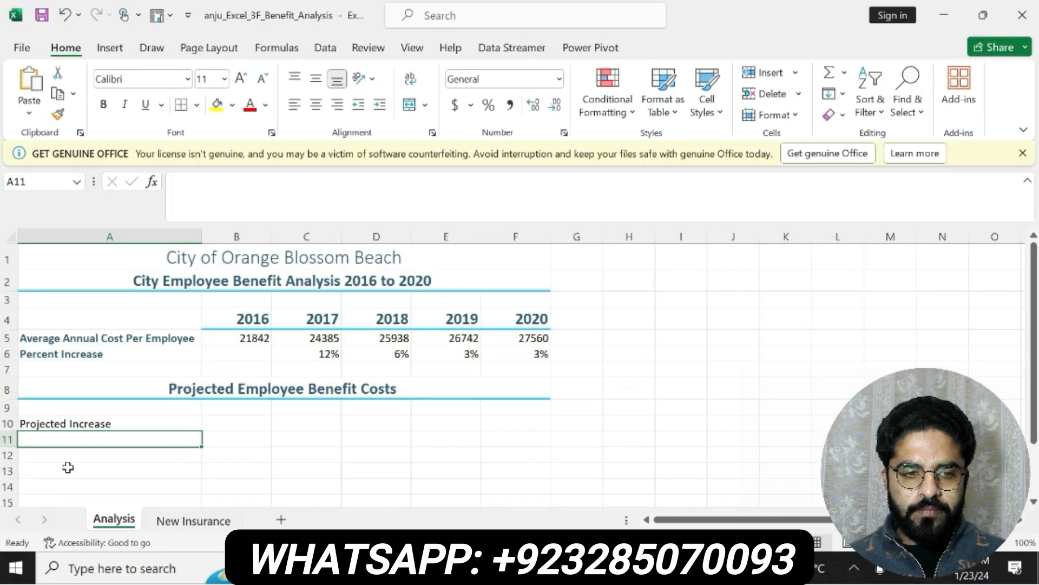
{"action": "left_click", "coordinate": [68, 457]}
{"action": "type", "text": "Year"}
{"action": "key", "text": "Return"}
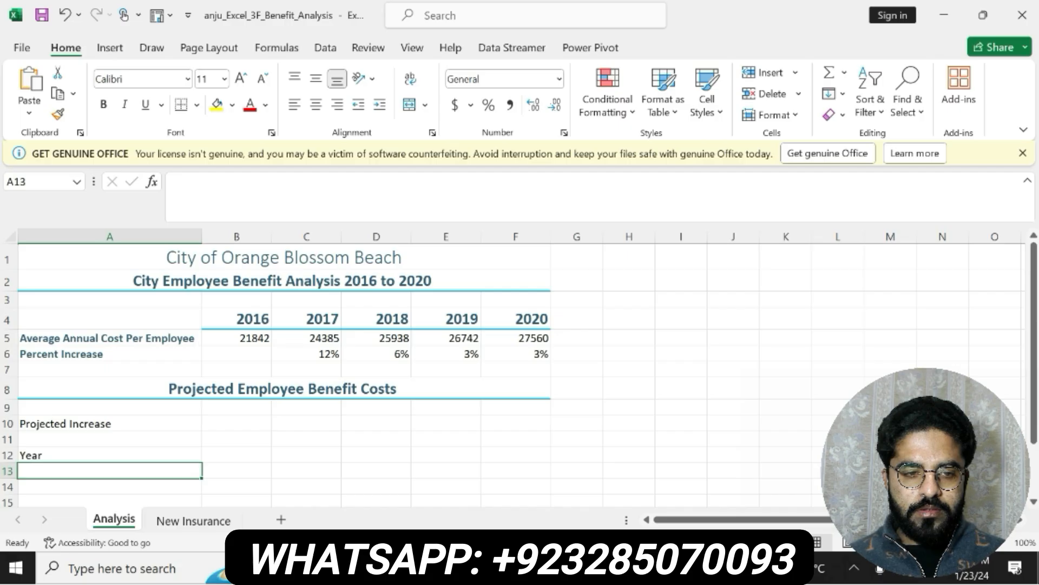
Switch to the Word instructions, undo the formatting of the step 8 text, and make the step 9 text bold with yellow highlighting
{"action": "key", "text": "alt+Tab"}
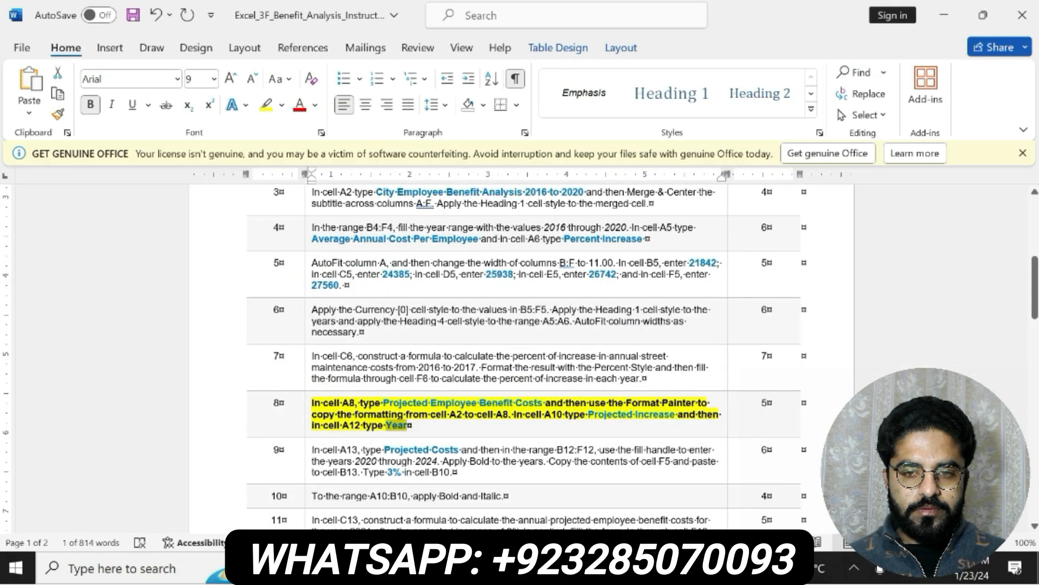
{"action": "left_click", "coordinate": [410, 426]}
{"action": "key", "text": "ctrl+z"}
{"action": "key", "text": "ctrl+z"}
{"action": "left_click_drag", "start_coordinate": [312, 451], "coordinate": [456, 473]}
{"action": "left_click", "coordinate": [463, 443]}
{"action": "left_click", "coordinate": [519, 445]}
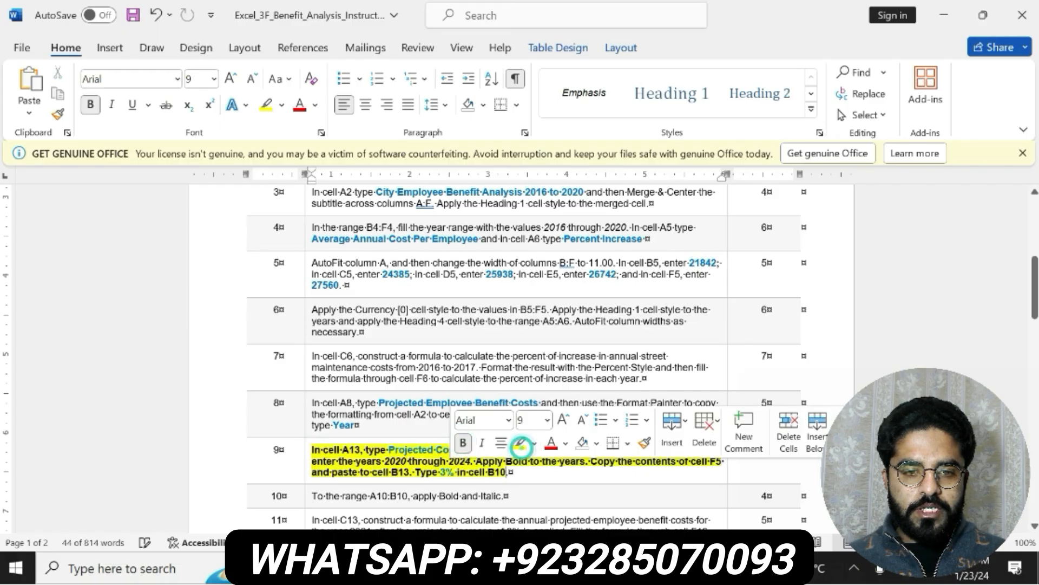
Copy "Projected Costs" from step 9 in Word into cell A13 of the Analysis sheet in Excel
{"action": "left_click", "coordinate": [375, 450]}
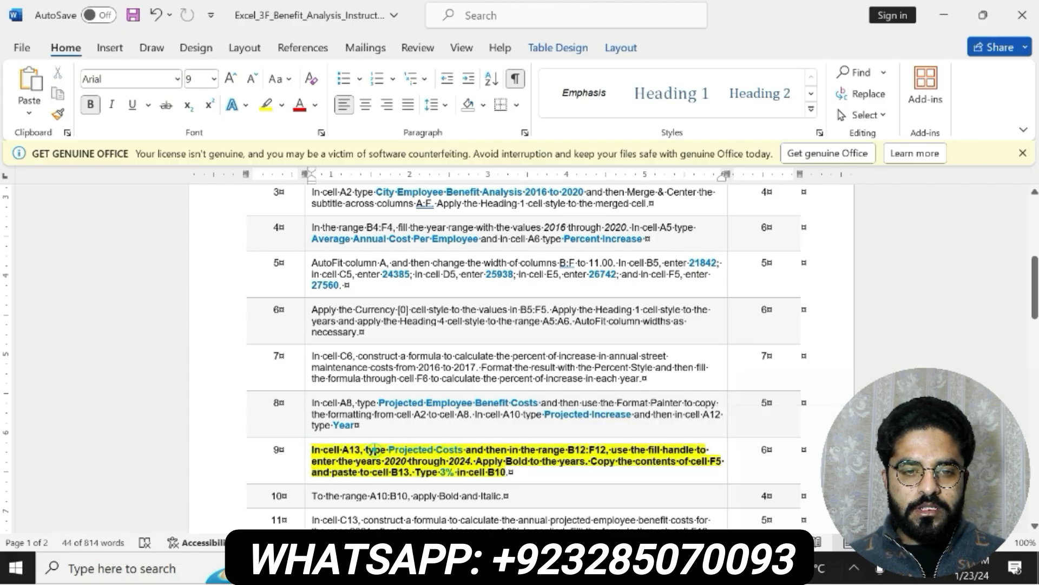
{"action": "left_click_drag", "start_coordinate": [389, 450], "coordinate": [464, 453]}
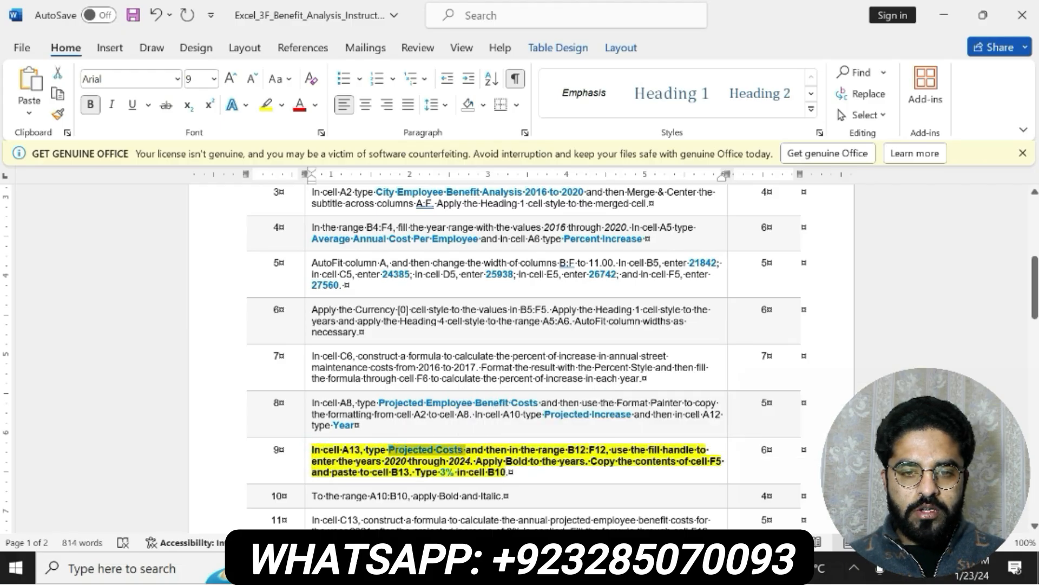
{"action": "key", "text": "alt+Tab"}
{"action": "left_click", "coordinate": [256, 205]}
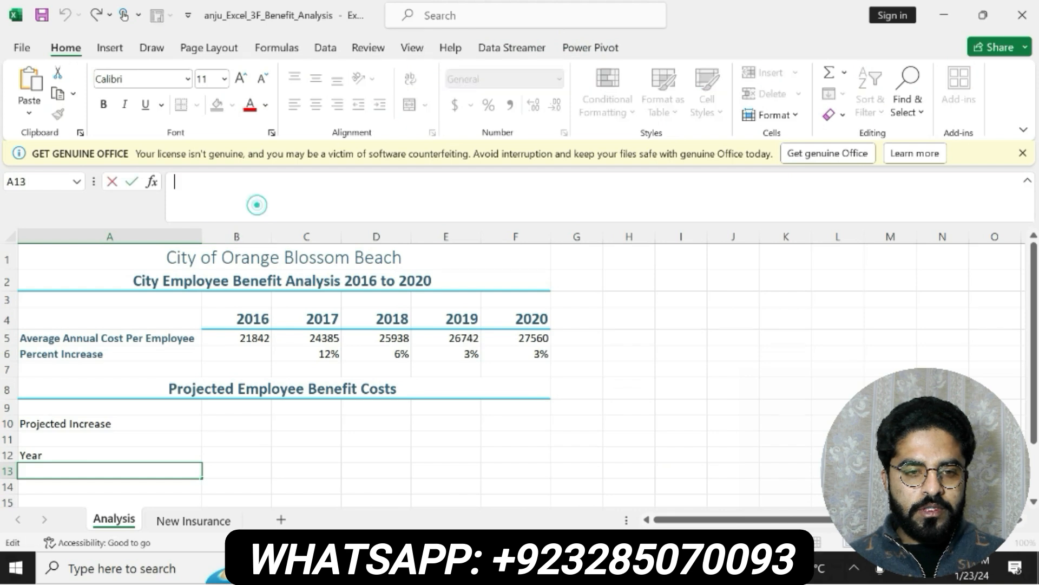
{"action": "key", "text": "ctrl+v"}
{"action": "key", "text": "Return"}
Check the year range in step 9 in Word, and in Excel enter 2020 in B12 and 2021 in C12, filling the series through F12
{"action": "key", "text": "alt+Tab"}
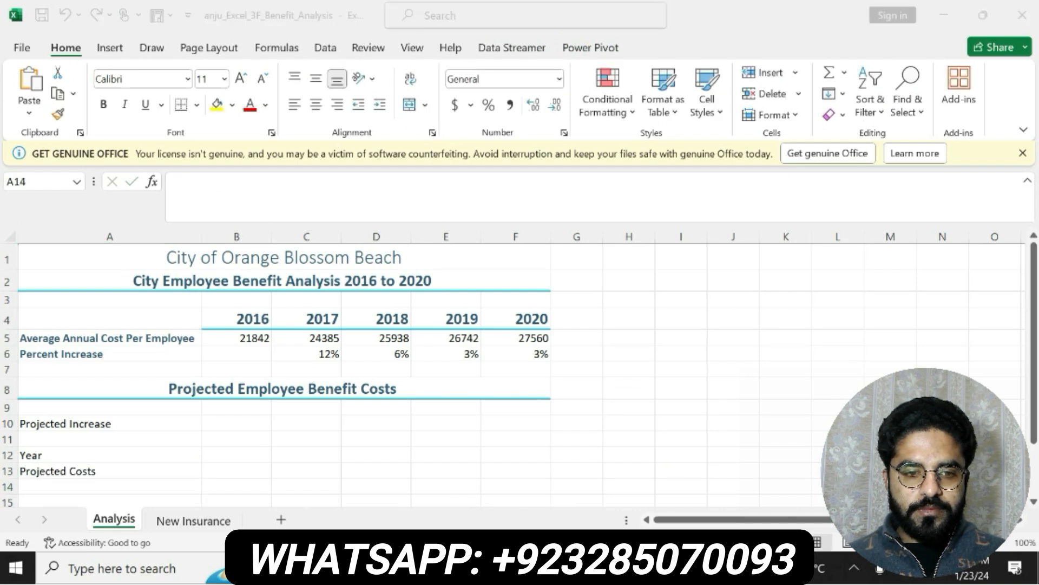
{"action": "left_click_drag", "start_coordinate": [568, 450], "coordinate": [605, 454]}
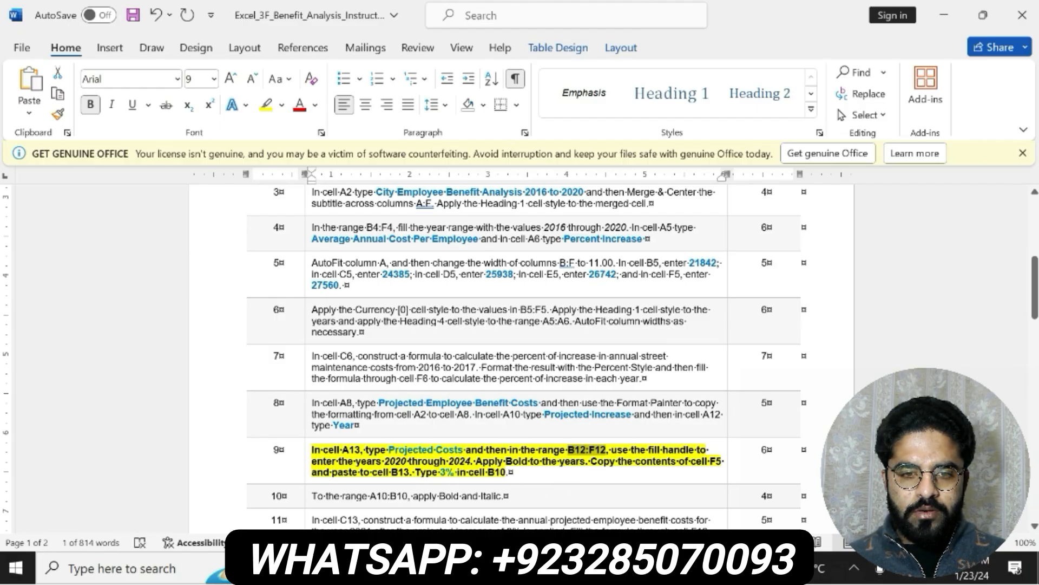
{"action": "left_click", "coordinate": [547, 569]}
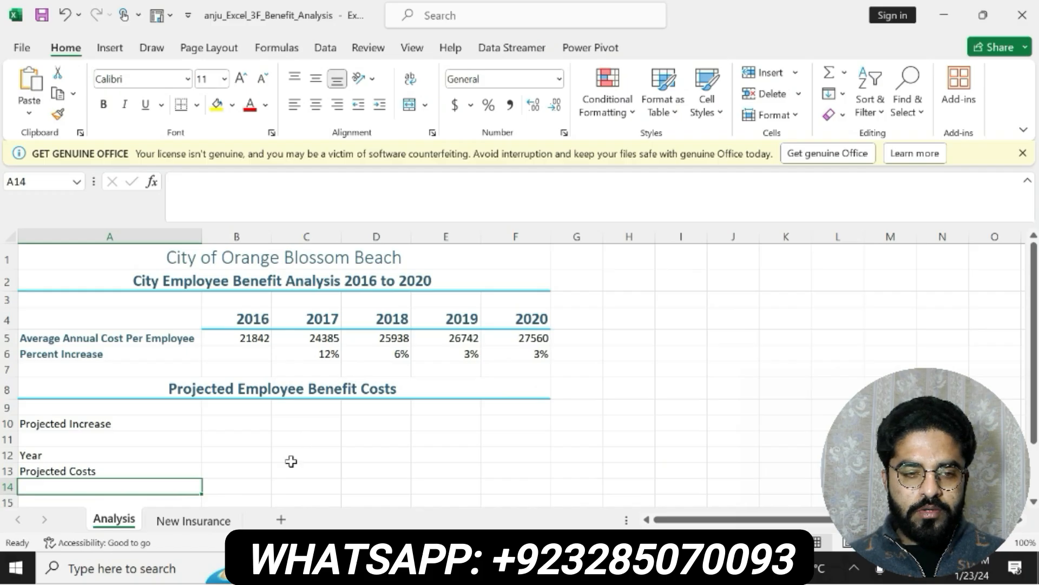
{"action": "left_click", "coordinate": [219, 456]}
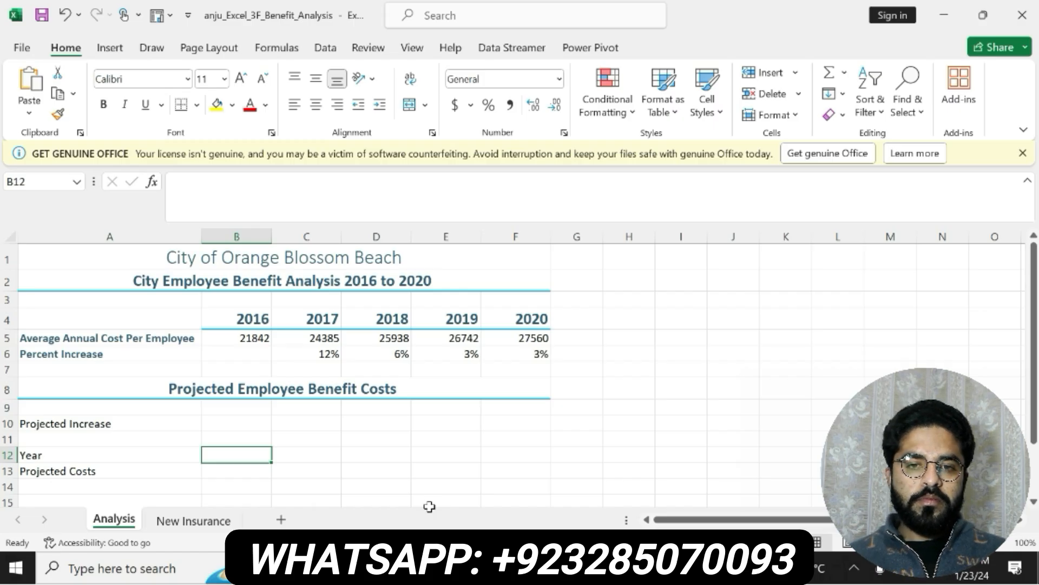
{"action": "type", "text": "2020"}
{"action": "key", "text": "Return"}
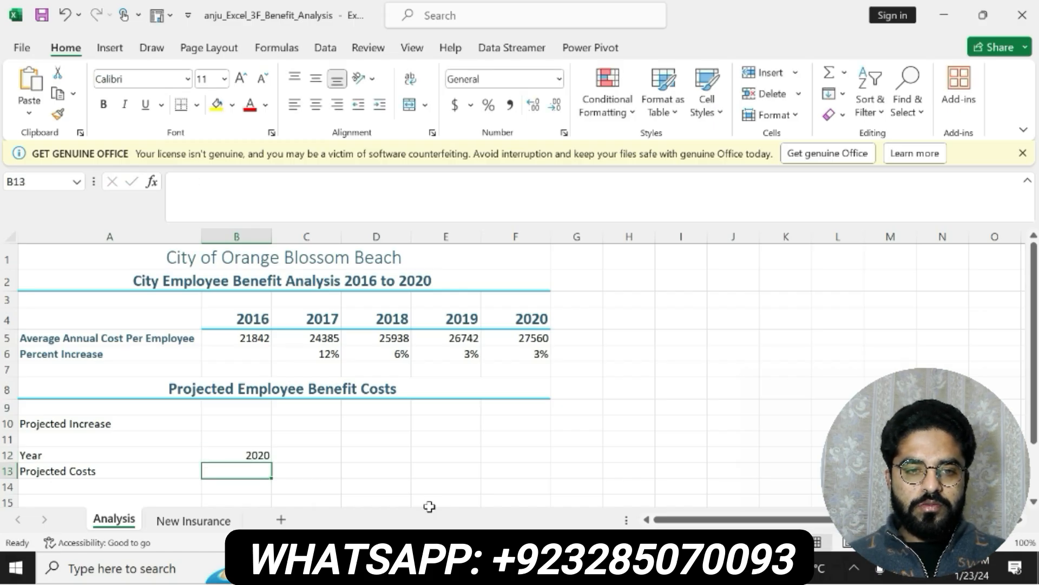
{"action": "left_click", "coordinate": [279, 457]}
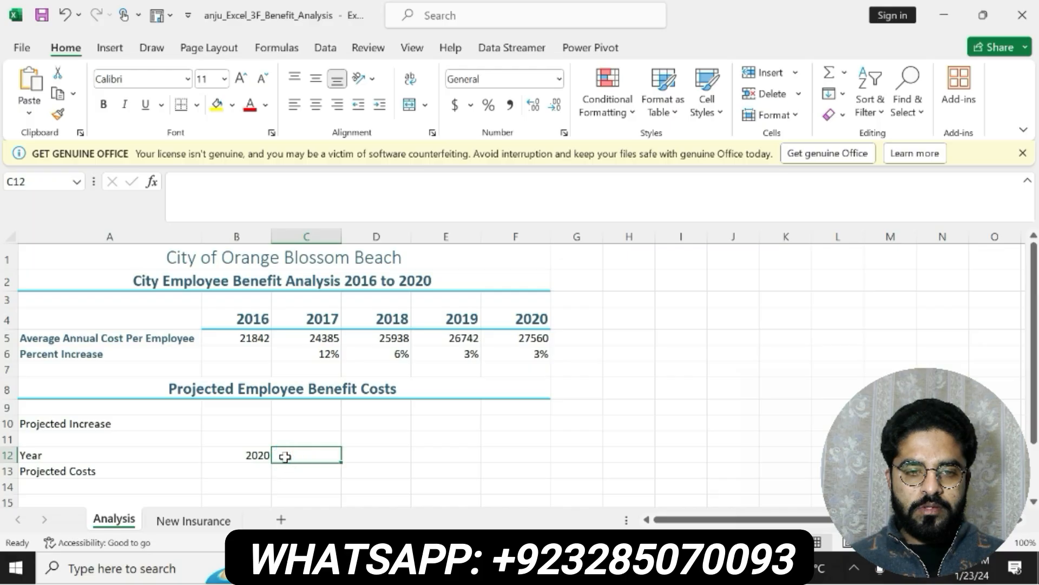
{"action": "type", "text": "2021"}
{"action": "key", "text": "Return"}
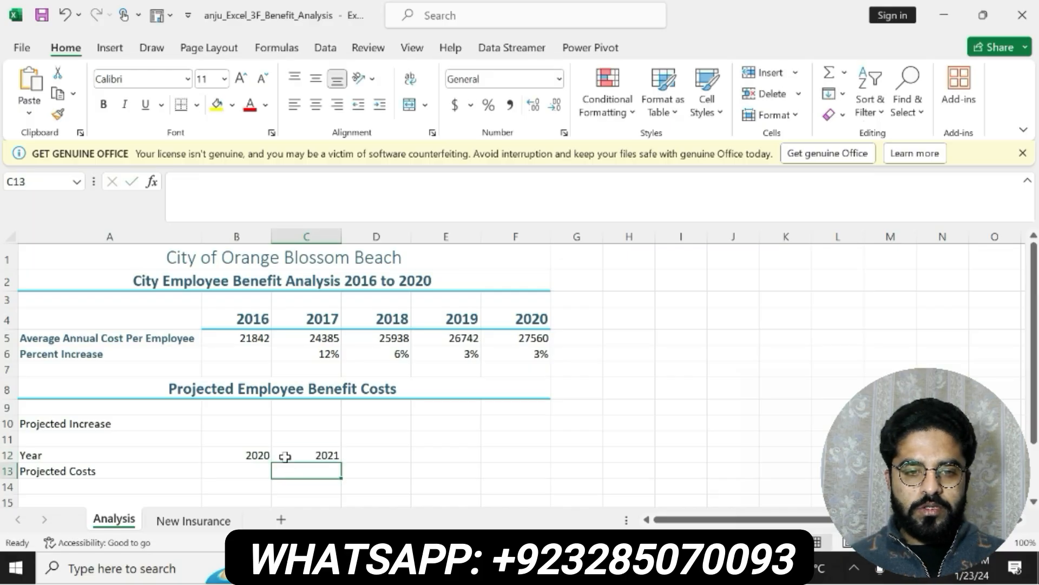
{"action": "left_click_drag", "start_coordinate": [251, 455], "coordinate": [534, 453]}
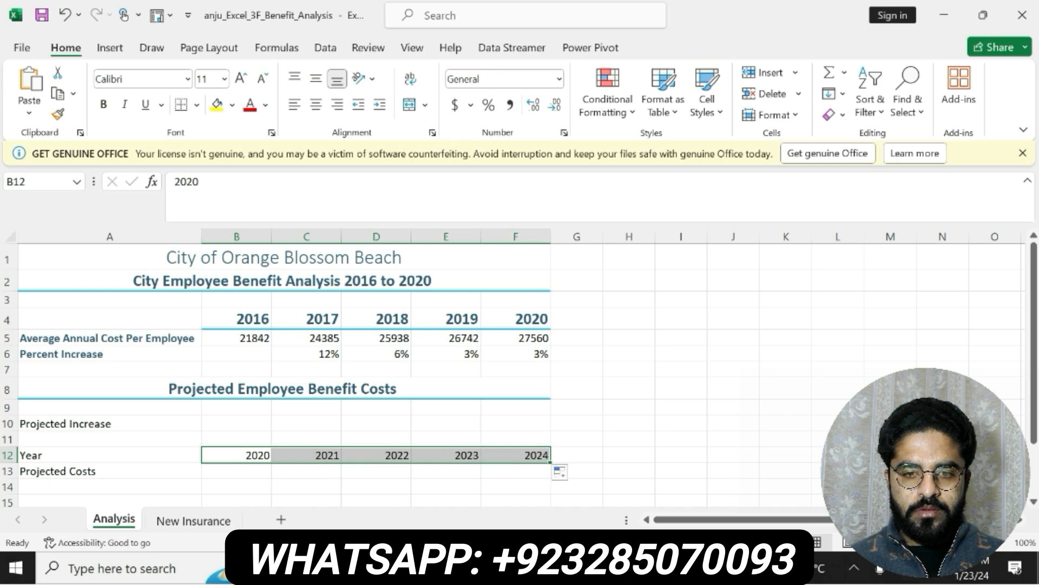
Check step 9 in the Word instructions, and in Excel copy the contents of cell F5 into cell B13
{"action": "key", "text": "alt+Tab"}
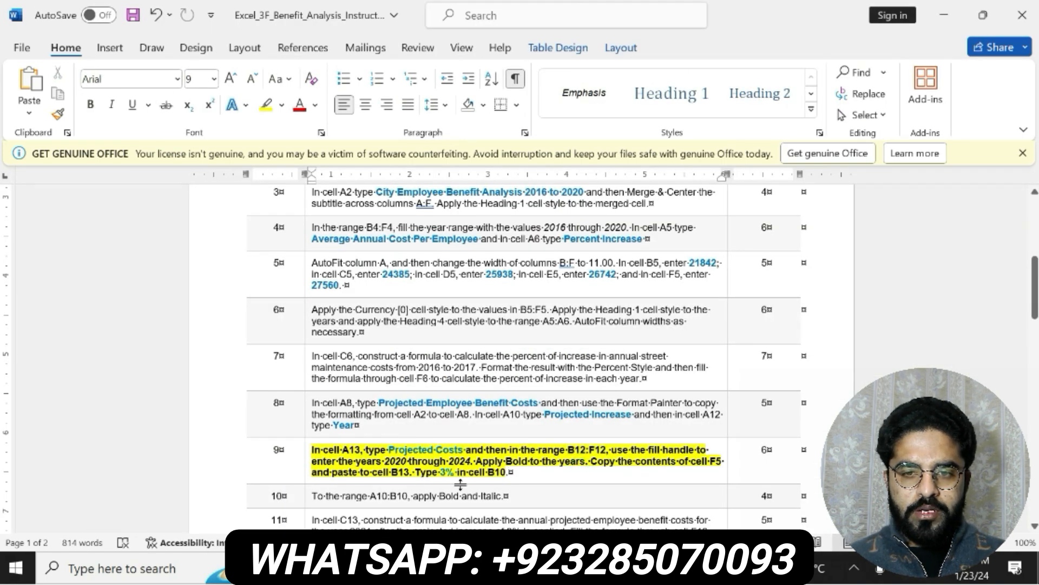
{"action": "key", "text": "alt+Tab"}
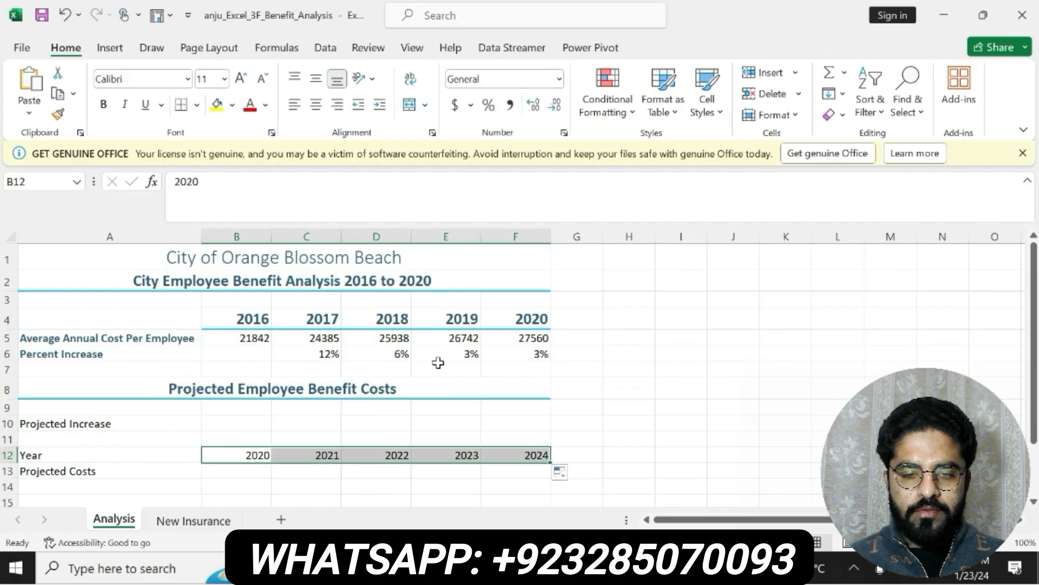
{"action": "left_click", "coordinate": [542, 338]}
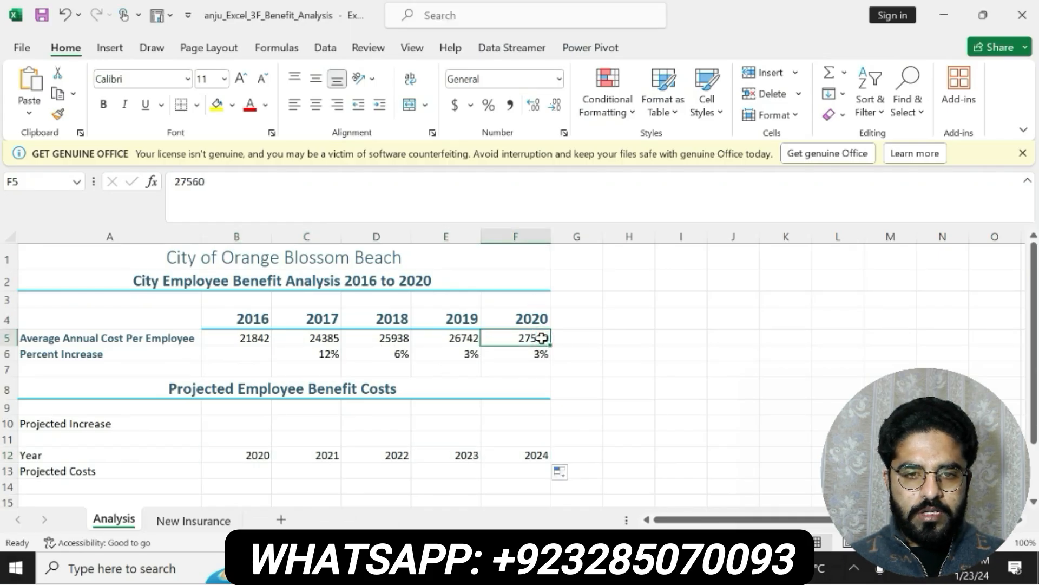
{"action": "key", "text": "ctrl+c"}
{"action": "key", "text": "alt+Tab"}
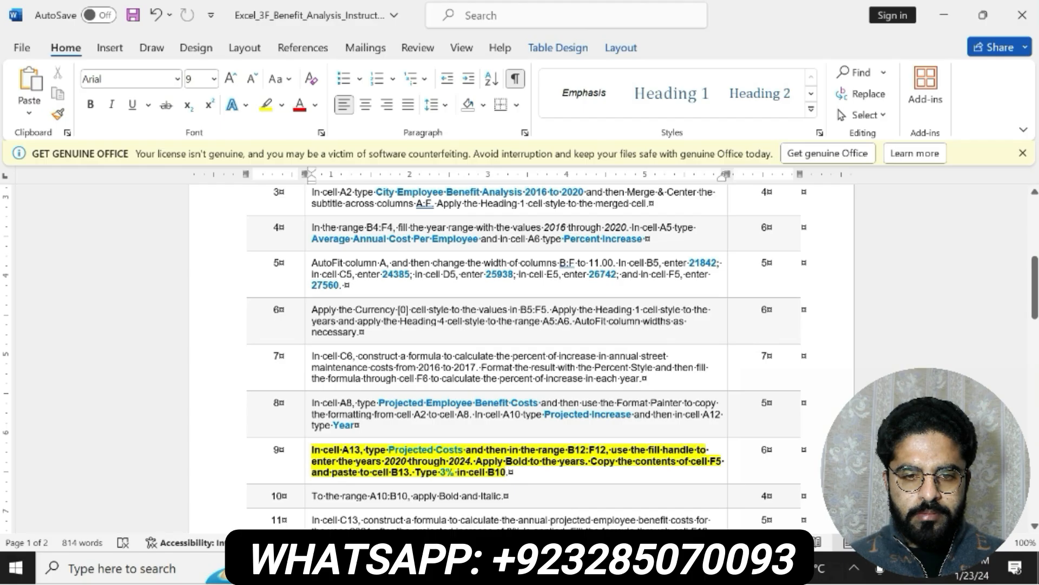
{"action": "key", "text": "alt+Tab"}
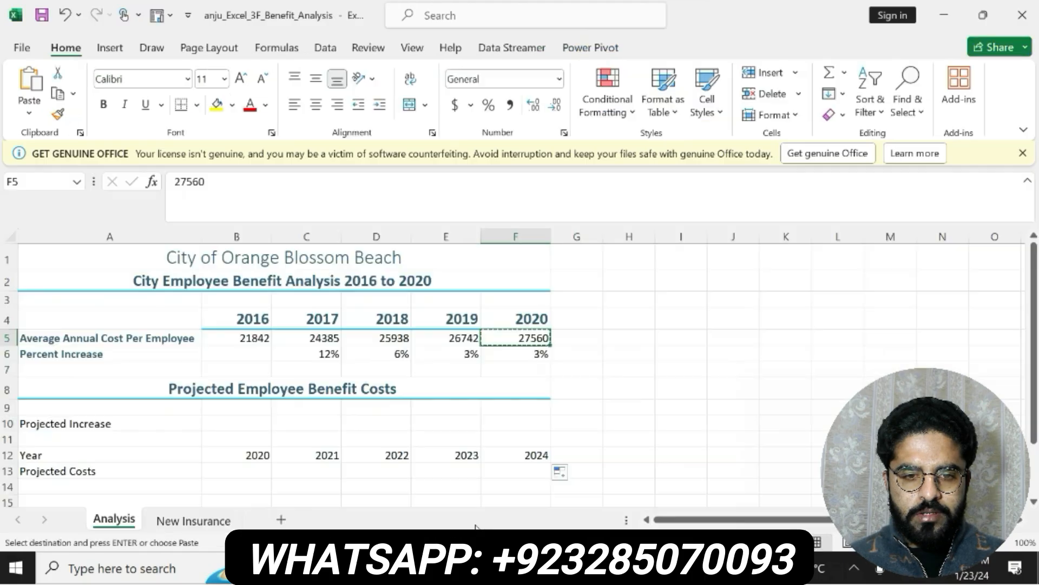
{"action": "left_click", "coordinate": [32, 182]}
{"action": "type", "text": "b13"}
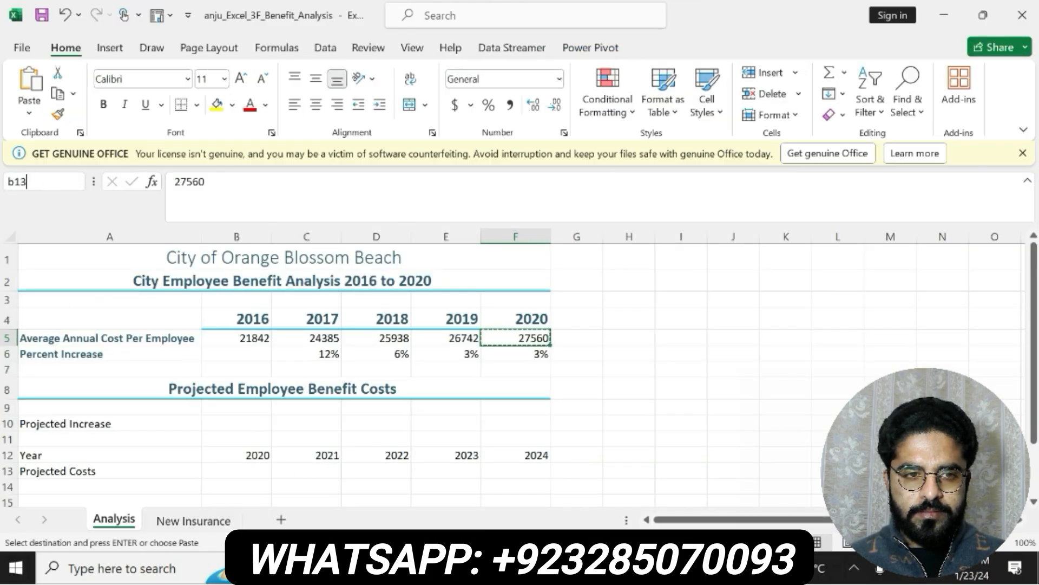
{"action": "key", "text": "Return"}
{"action": "key", "text": "ctrl+v"}
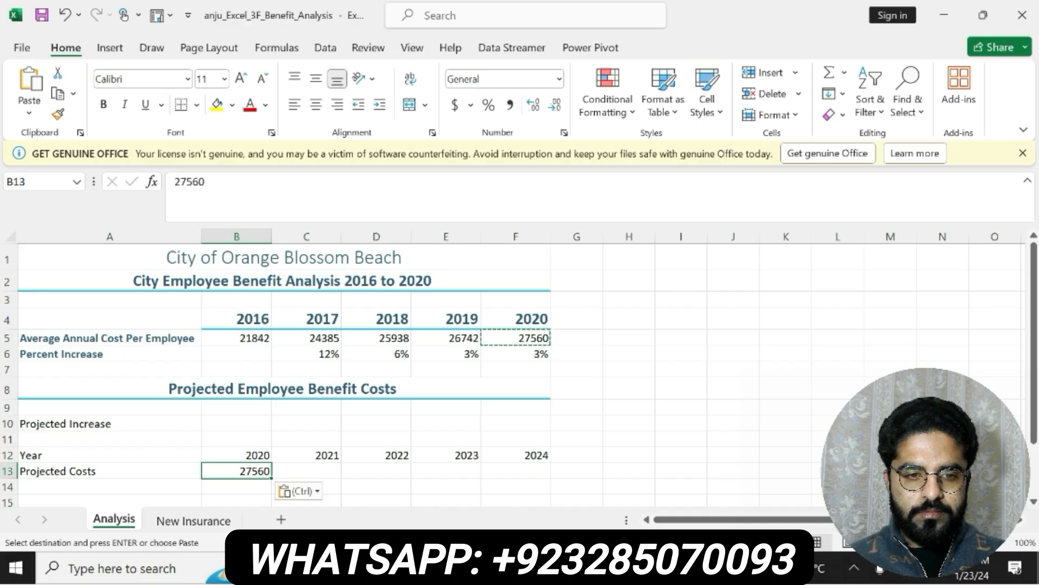
{"action": "key", "text": "Escape"}
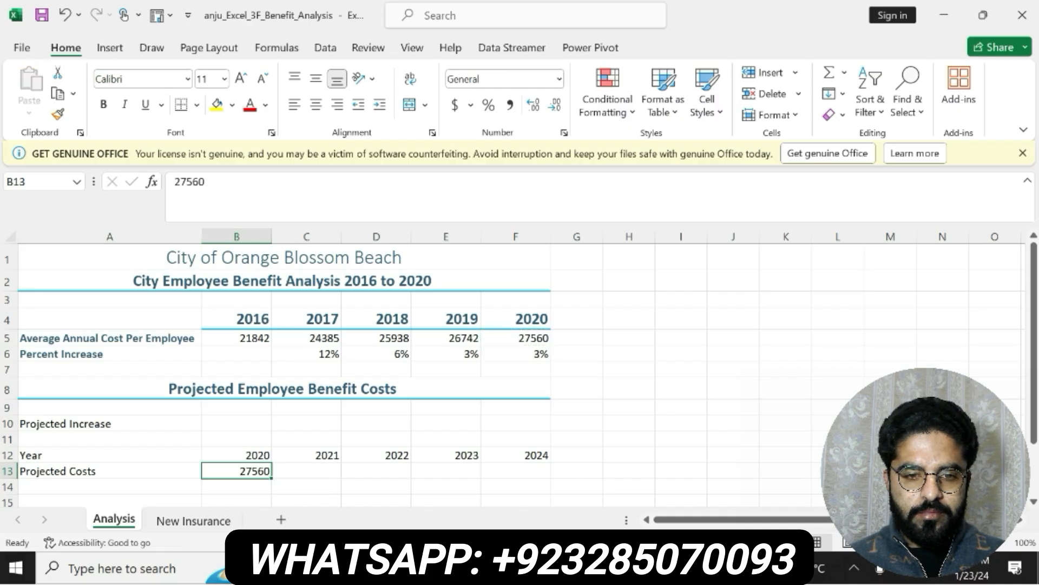
Check the end of step 9 in Word, and in Excel enter 3% in cell B10
{"action": "key", "text": "alt+Tab"}
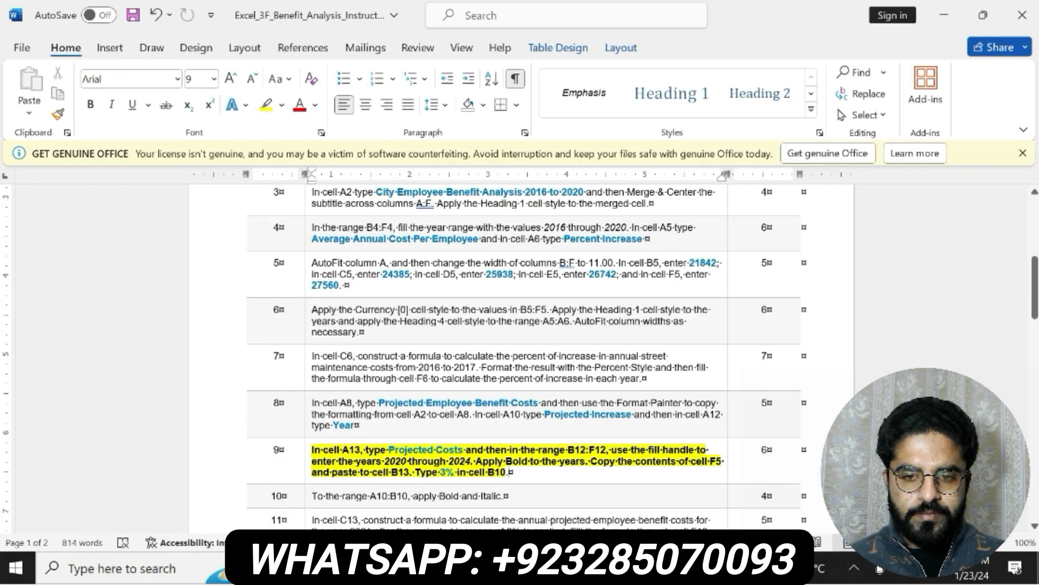
{"action": "key", "text": "alt+Tab"}
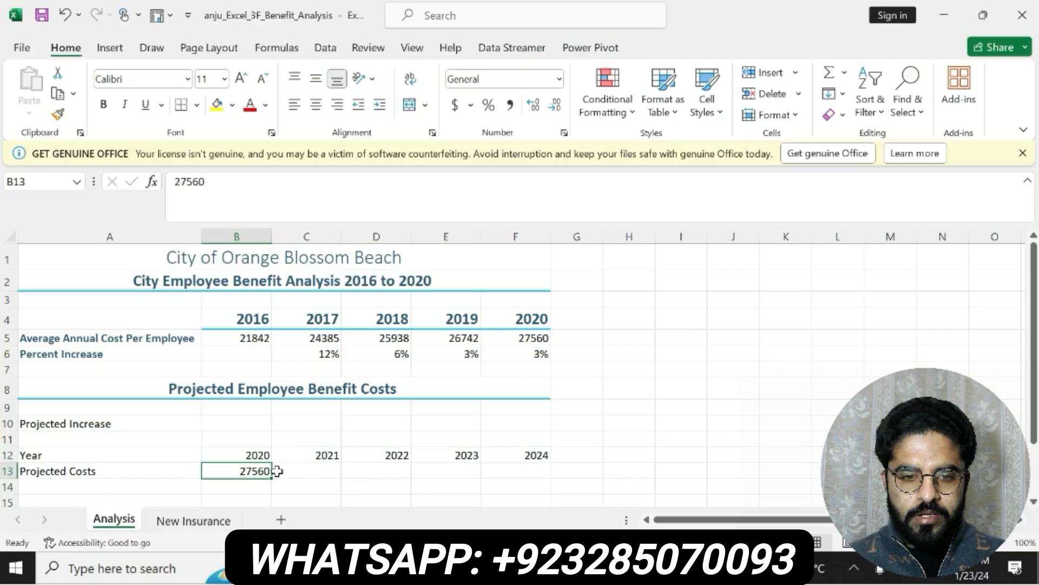
{"action": "left_click", "coordinate": [239, 425]}
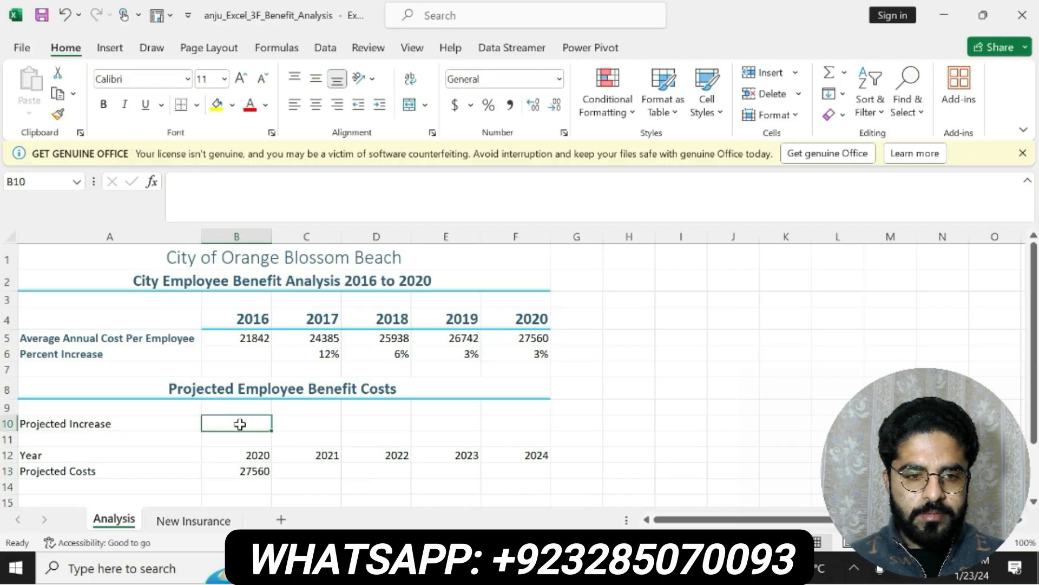
{"action": "type", "text": "3%"}
{"action": "key", "text": "Return"}
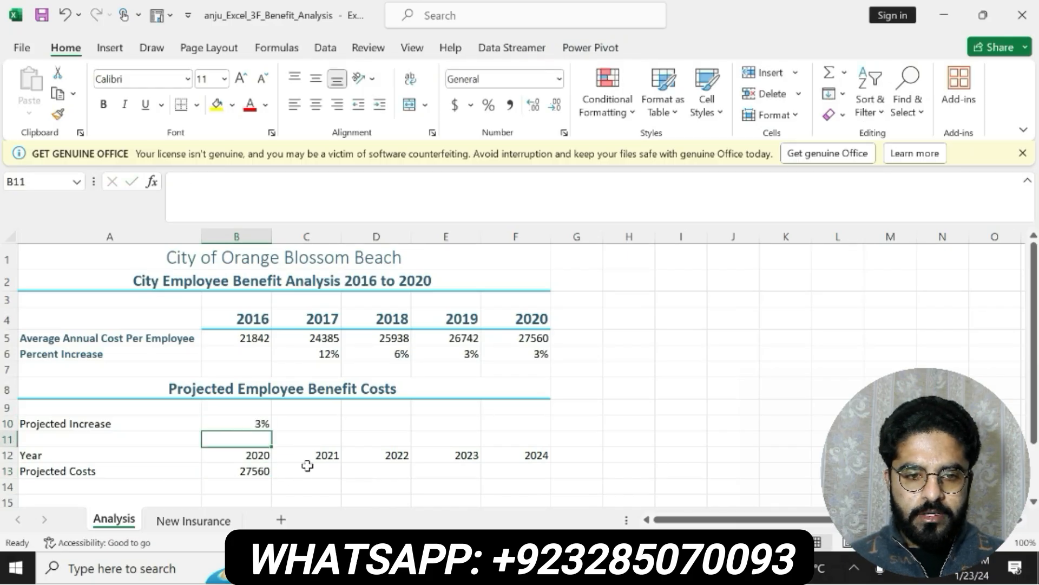
Switch to the Word instructions, undo the formatting of the step 9 text, and make the step 10 text bold with yellow highlighting
{"action": "key", "text": "alt+Tab"}
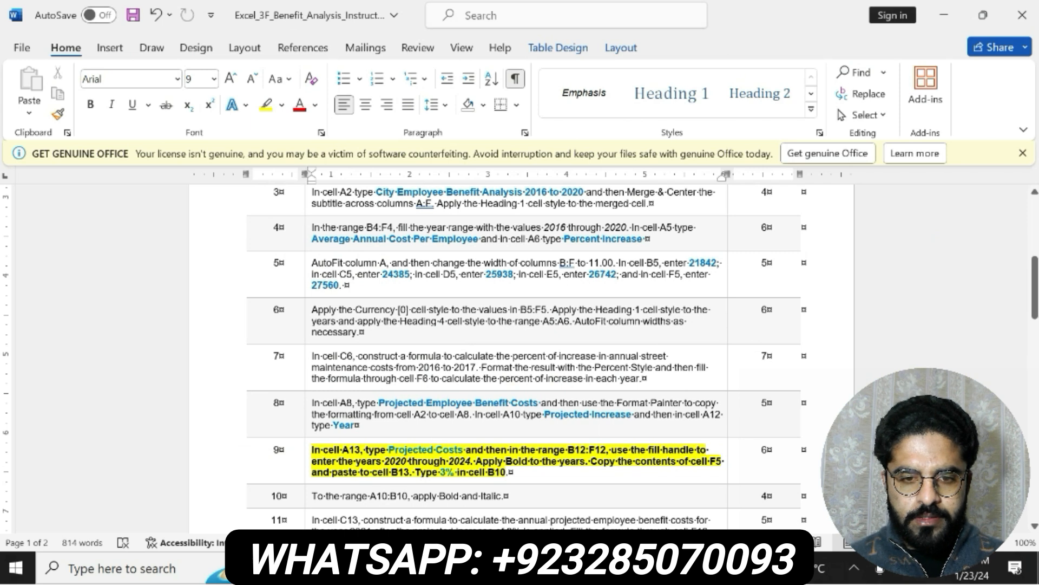
{"action": "key", "text": "ctrl+z"}
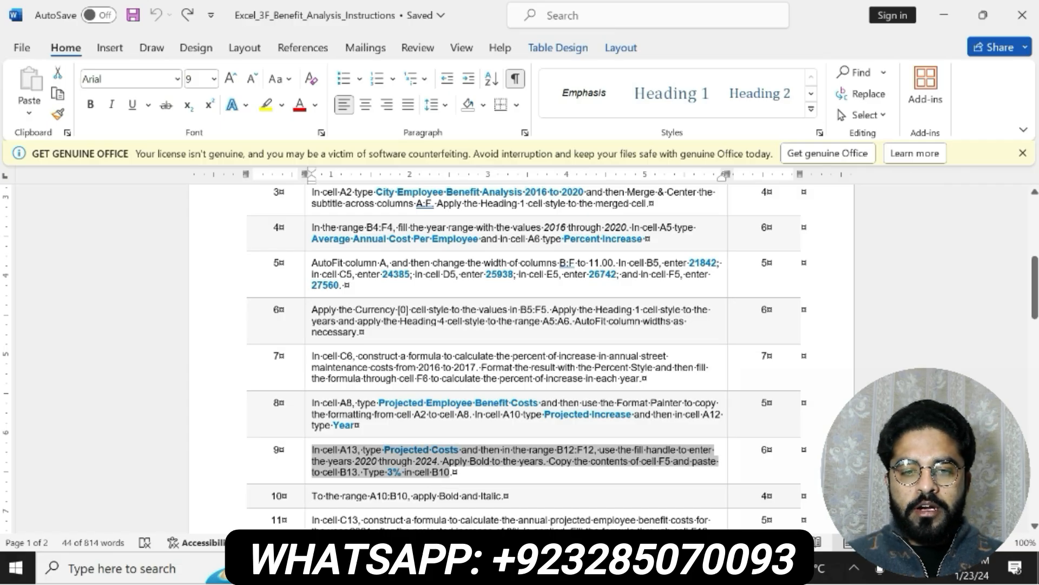
{"action": "left_click_drag", "start_coordinate": [313, 496], "coordinate": [514, 496]}
{"action": "left_click", "coordinate": [509, 466]}
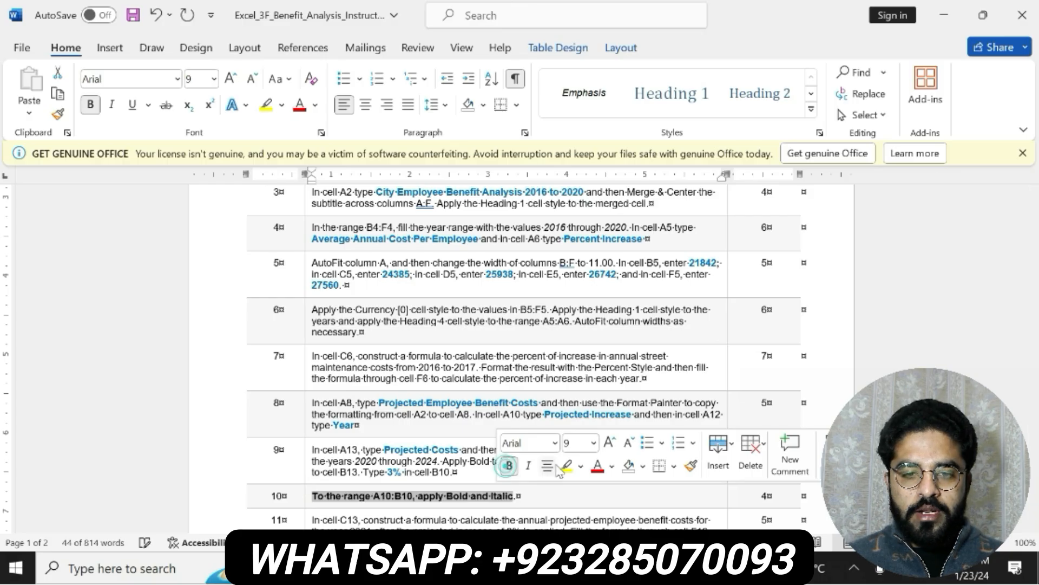
{"action": "left_click", "coordinate": [563, 467]}
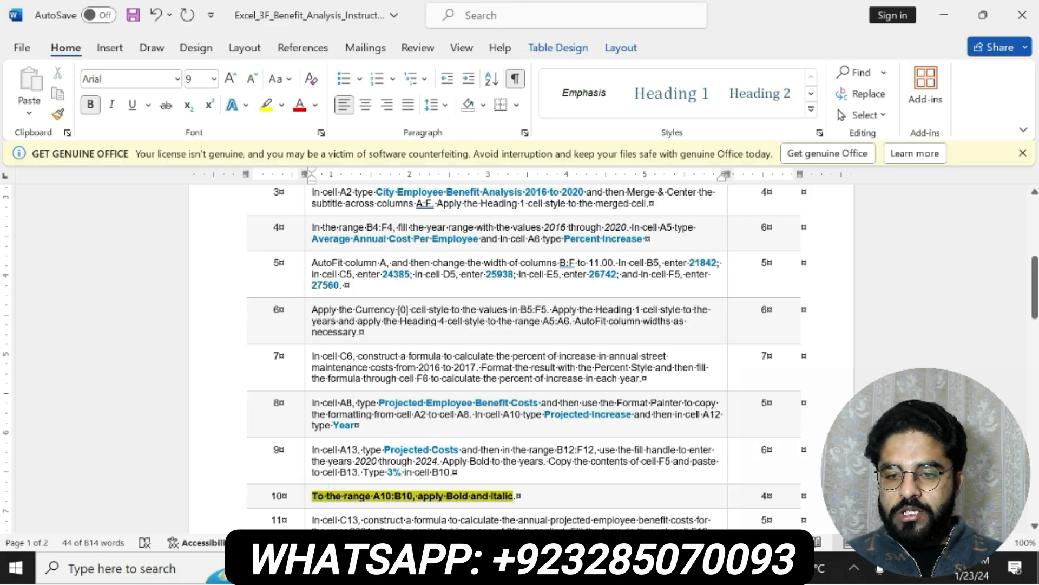
Switch to Excel and apply Bold and Italic to the range A10:B10 on the Analysis sheet
{"action": "left_click", "coordinate": [461, 568]}
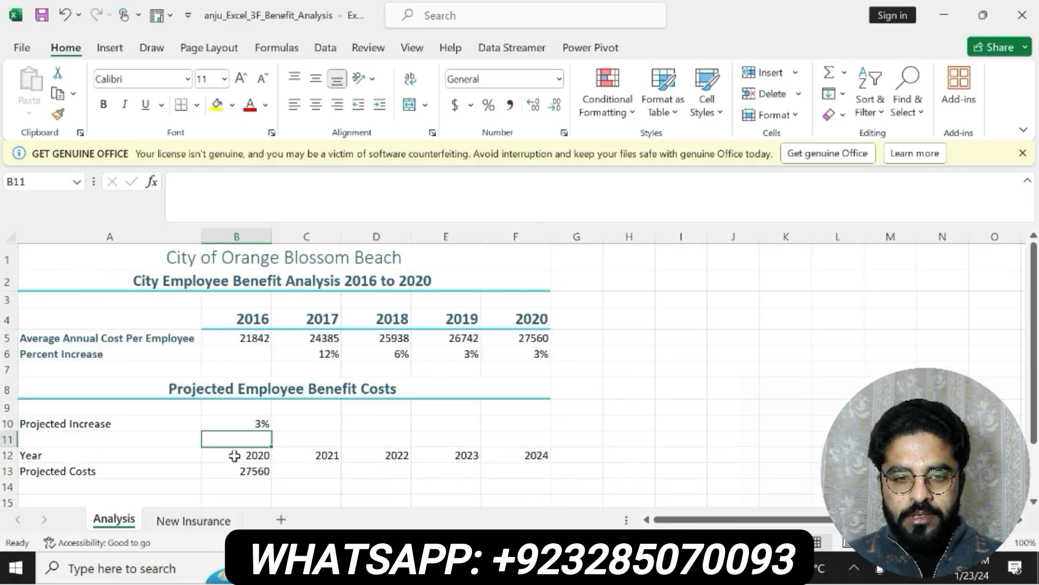
{"action": "mouse_move", "coordinate": [233, 422]}
{"action": "left_mouse_down"}
{"action": "mouse_move", "coordinate": [382, 435]}
{"action": "mouse_move", "coordinate": [265, 441]}
{"action": "mouse_move", "coordinate": [261, 450]}
{"action": "left_mouse_up"}
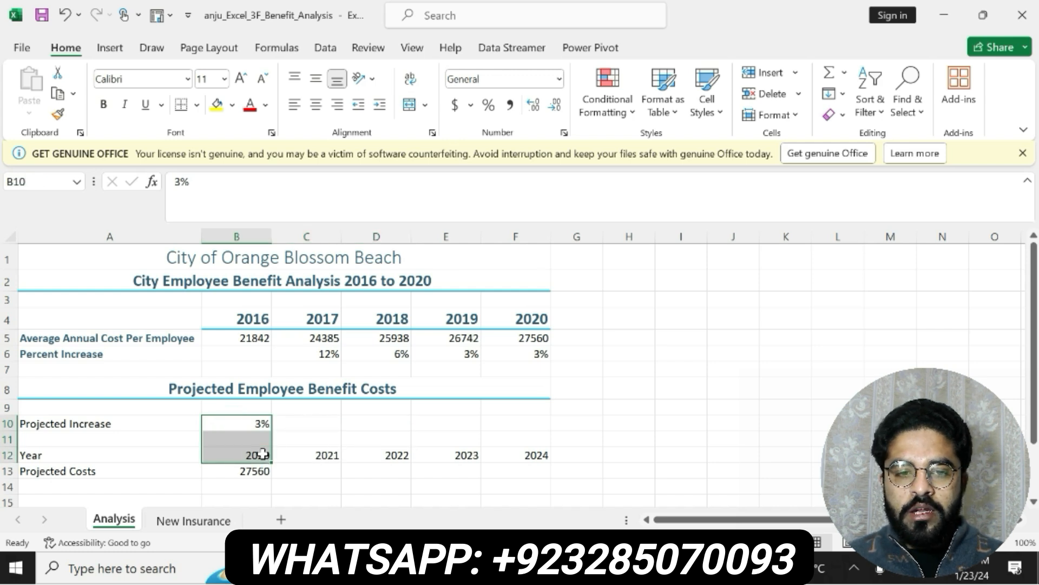
{"action": "left_click_drag", "start_coordinate": [138, 427], "coordinate": [222, 427]}
{"action": "left_click", "coordinate": [103, 104]}
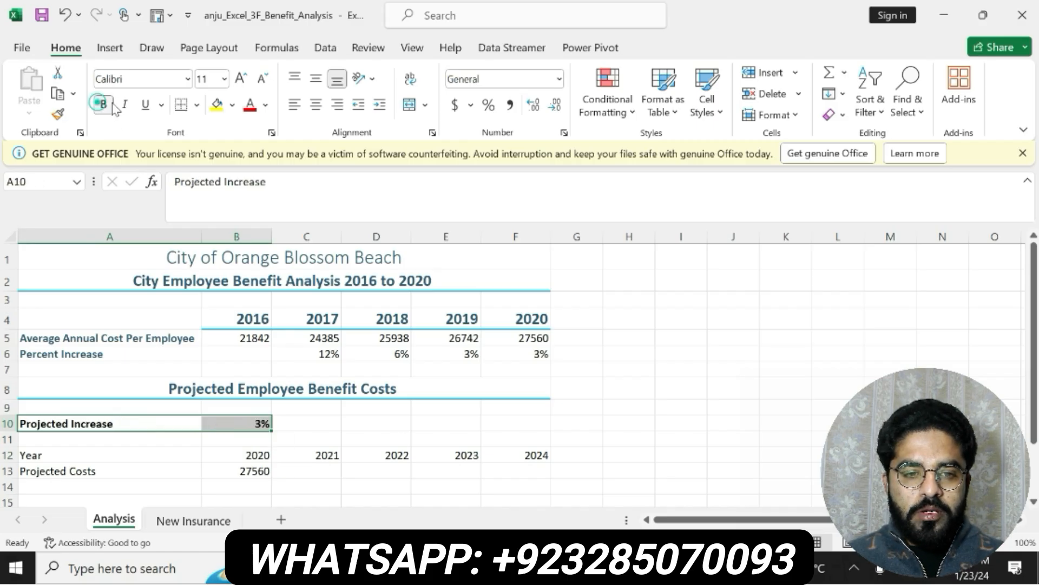
{"action": "left_click", "coordinate": [122, 104]}
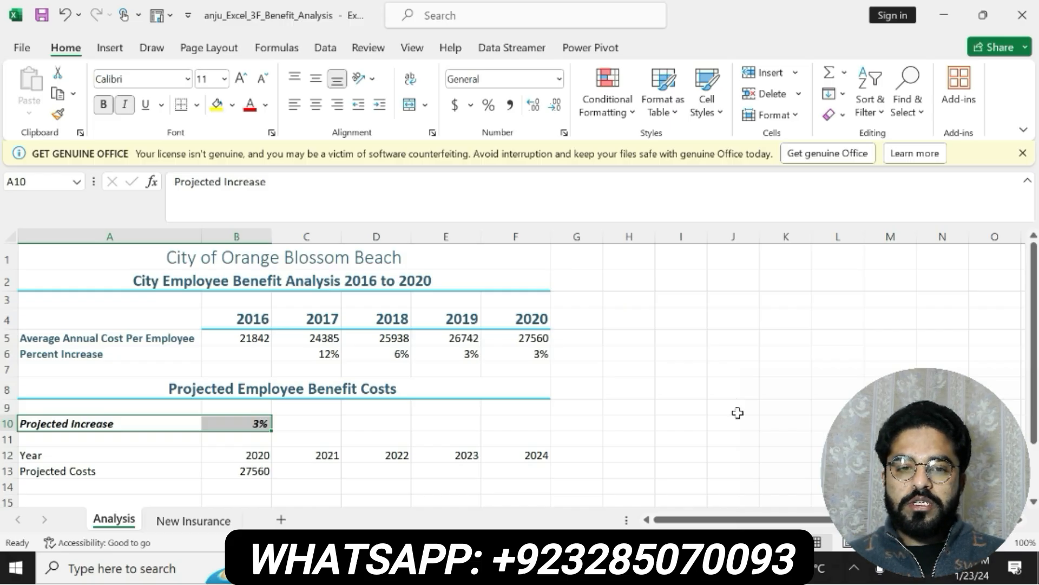
Switch to the Word instructions and undo the bold and highlighting of the step 10 text
{"action": "key", "text": "alt+Tab"}
{"action": "key", "text": "ctrl+z"}
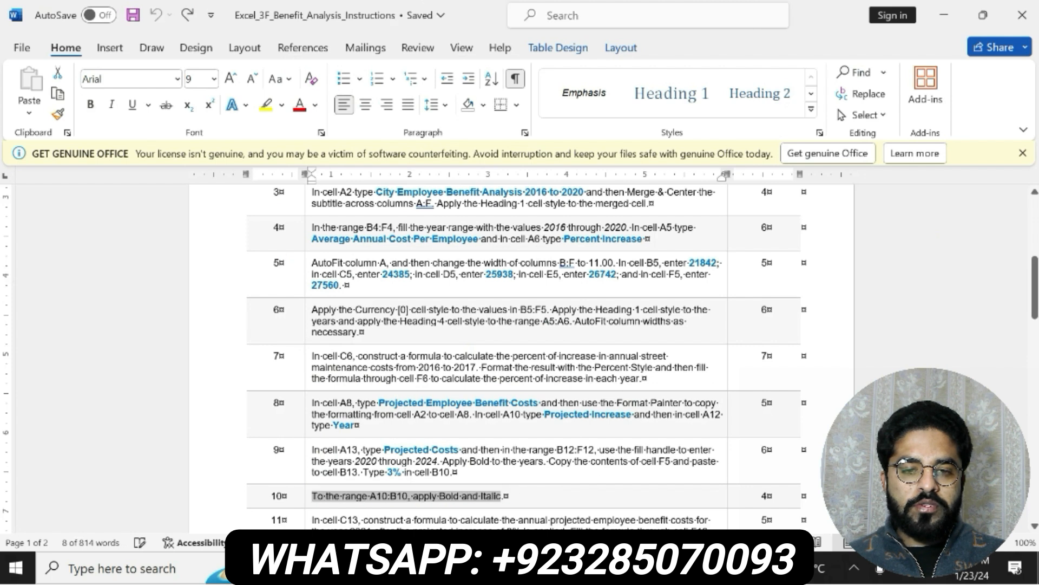